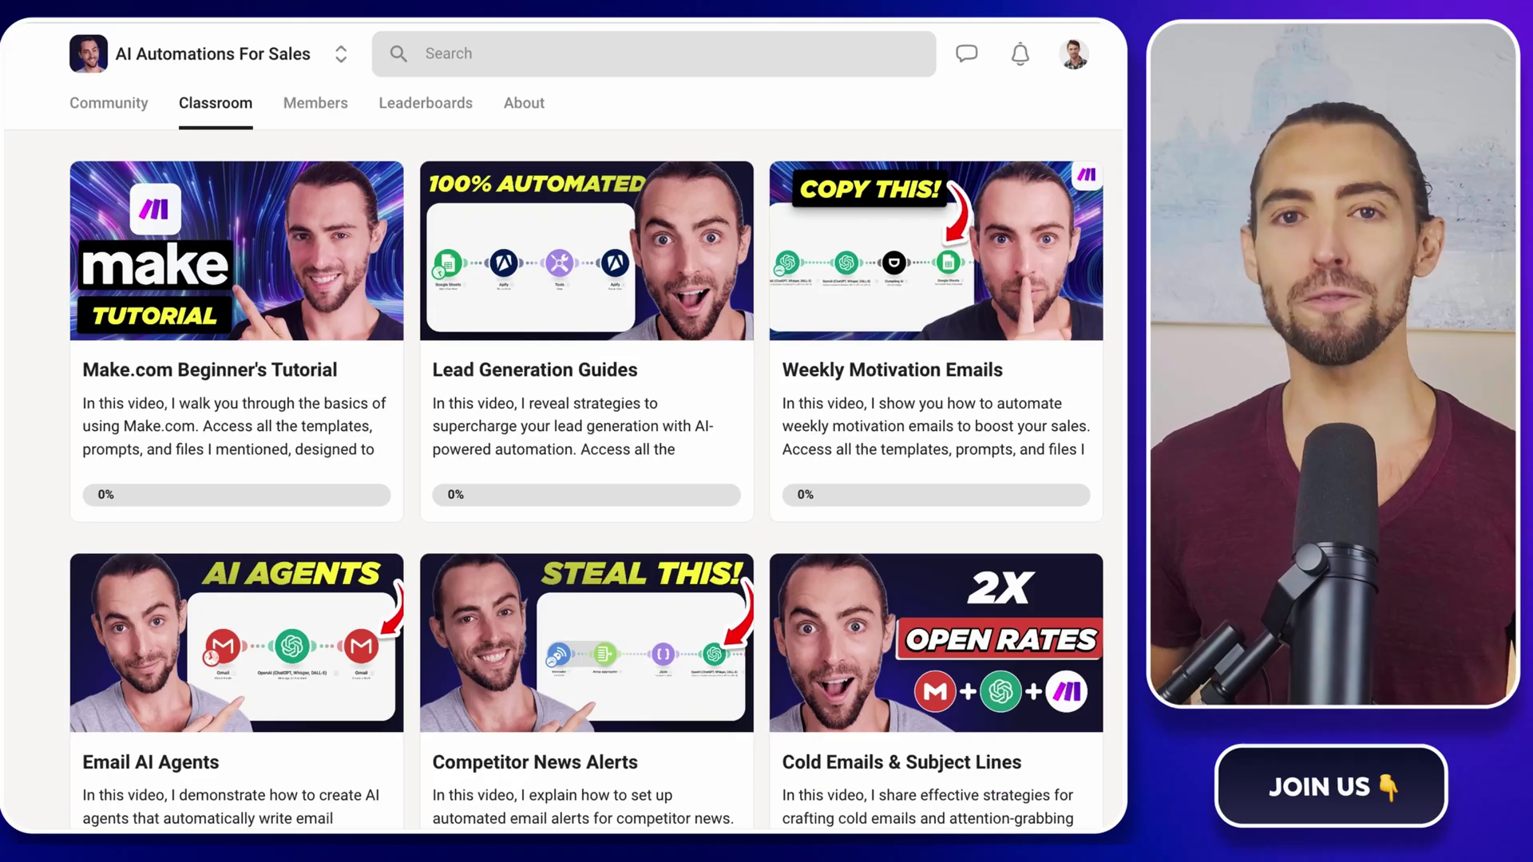
Step: Open the Cold Emails & Subject Lines course in Skool and browse its contents
{"action": "scroll", "coordinate": [563, 431], "scroll_direction": "down", "scroll_amount": 2}
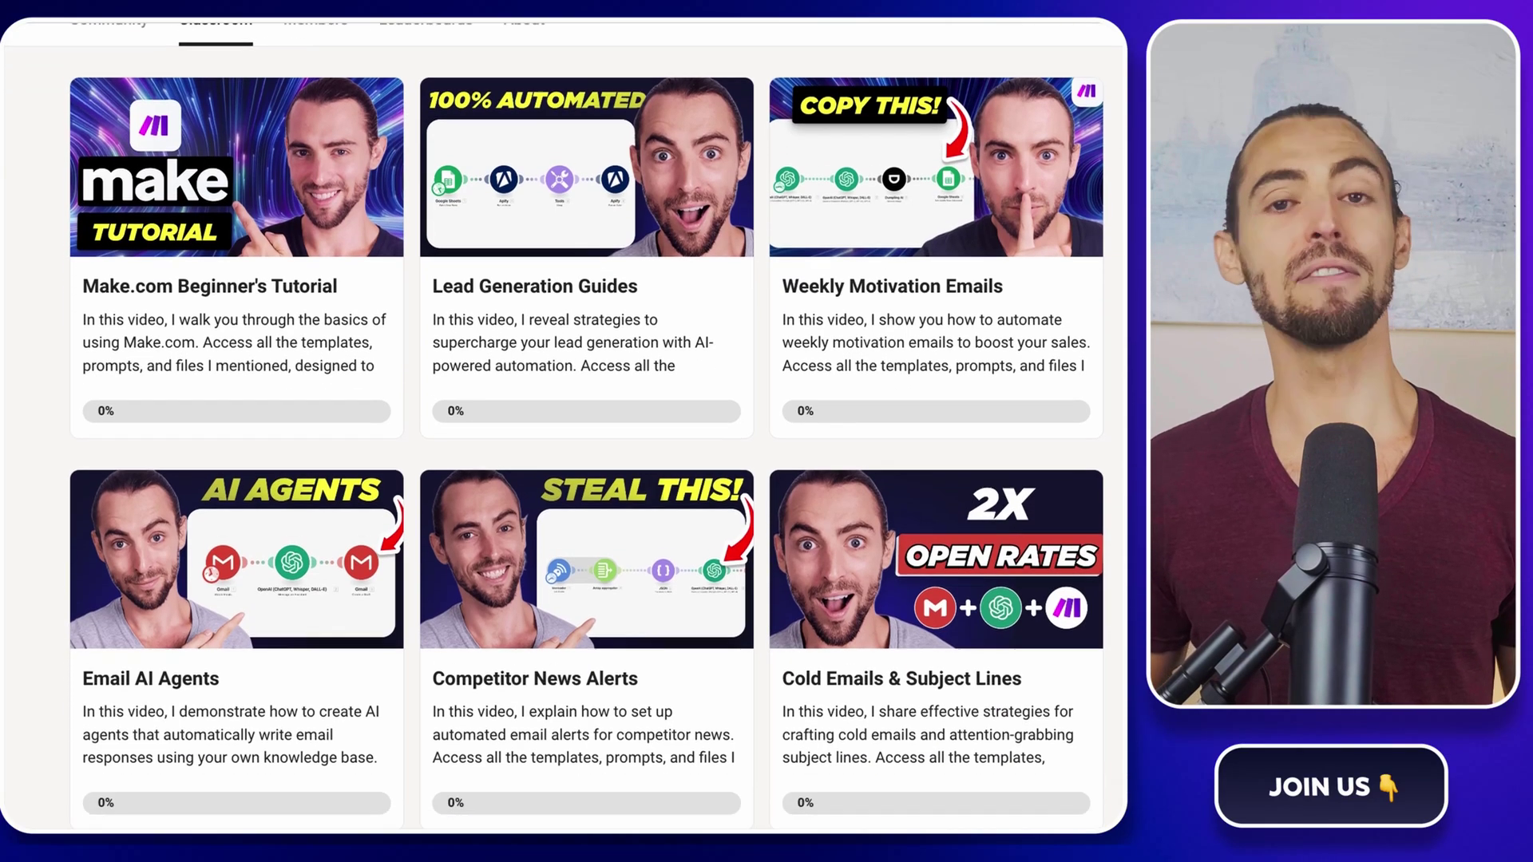
{"action": "scroll", "coordinate": [563, 431], "scroll_direction": "down", "scroll_amount": 2}
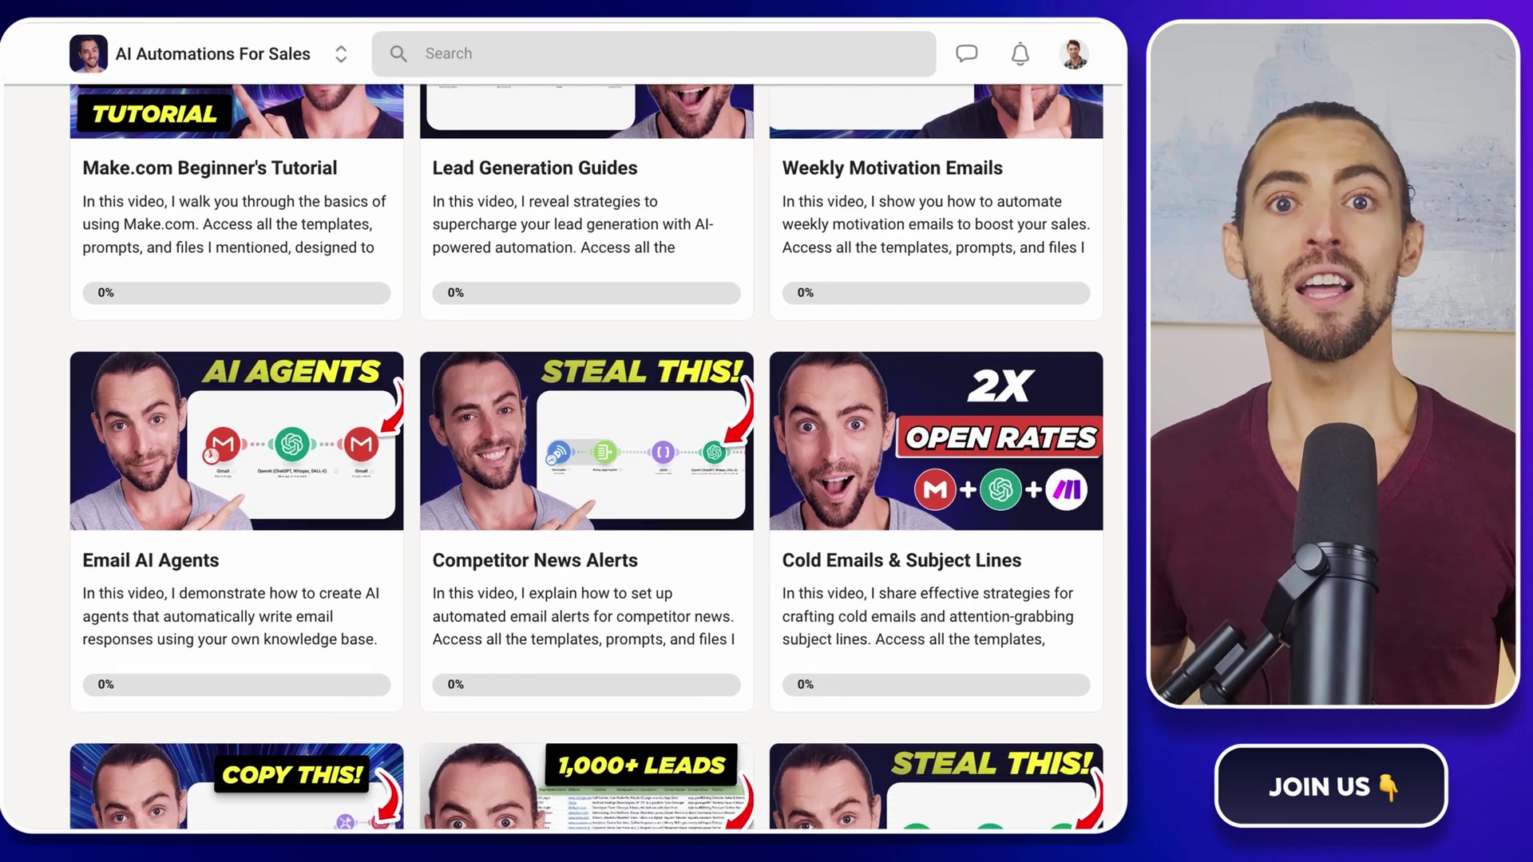
{"action": "scroll", "coordinate": [1064, 428], "scroll_direction": "down", "scroll_amount": 1}
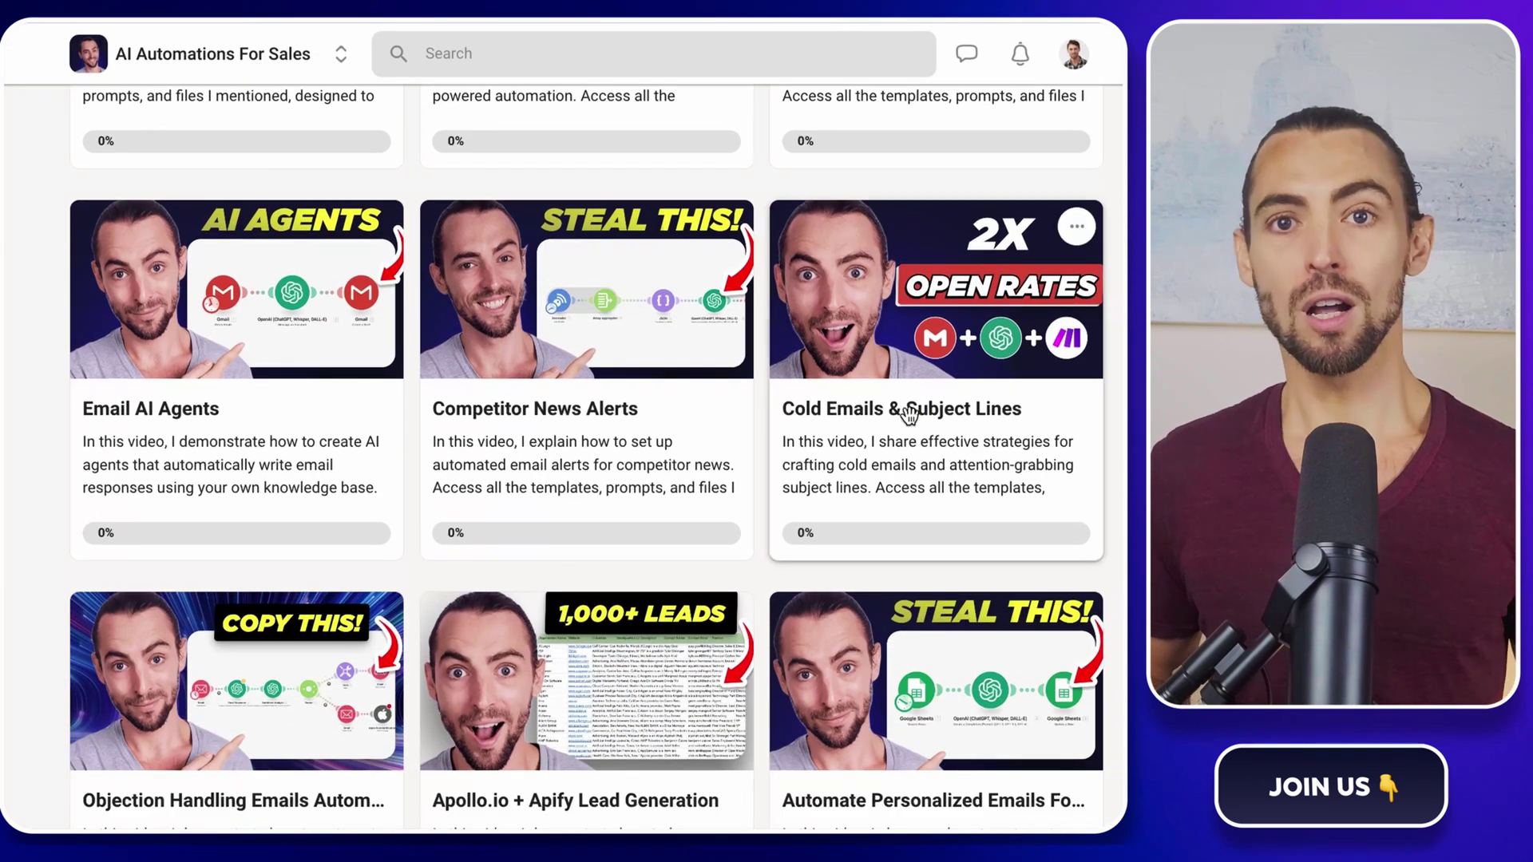
{"action": "left_click", "coordinate": [982, 479]}
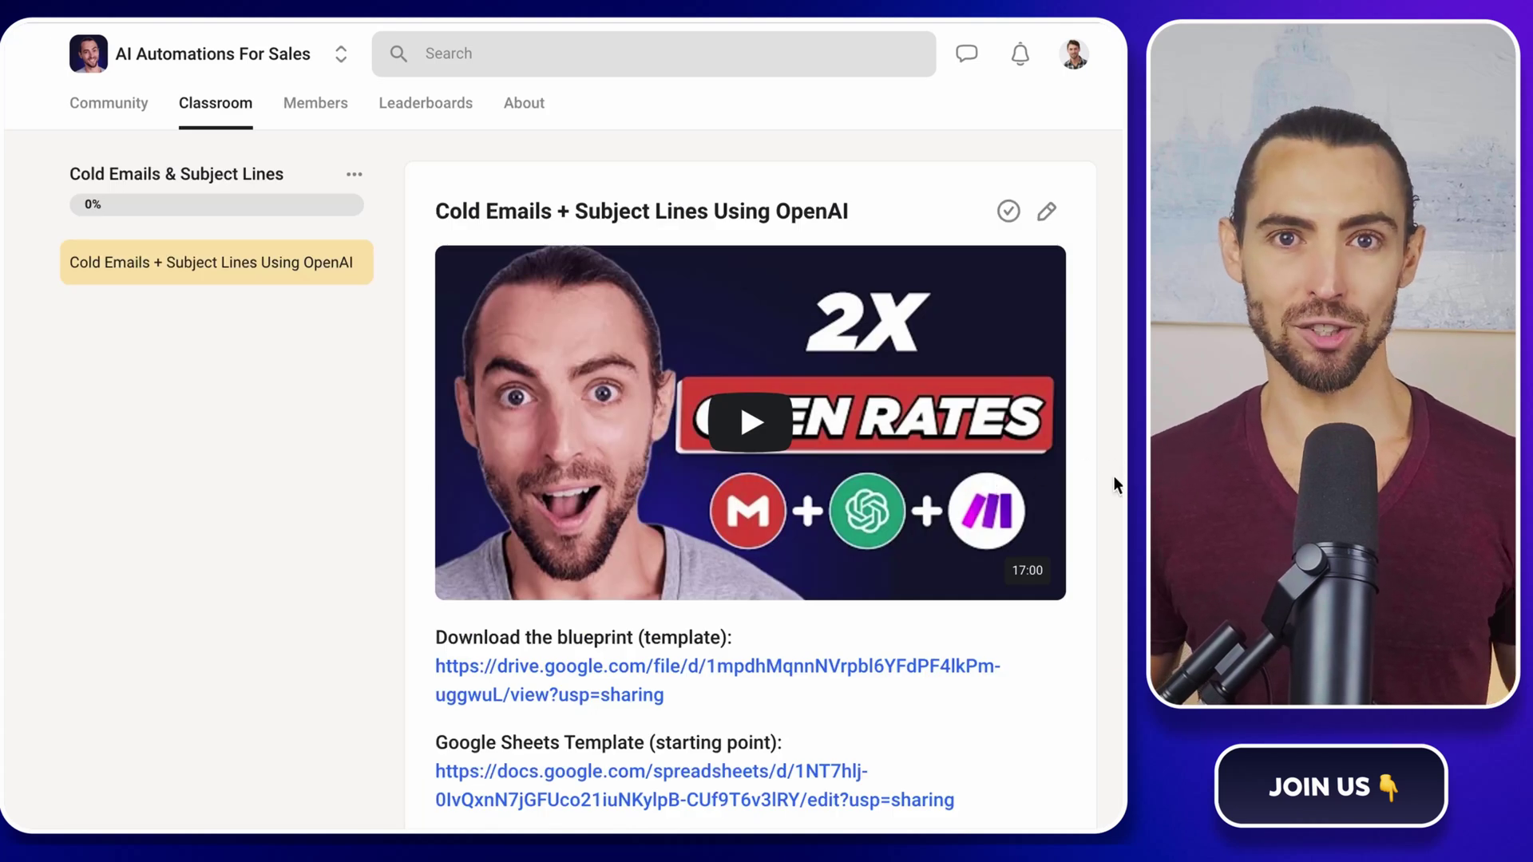
{"action": "scroll", "coordinate": [1114, 476], "scroll_direction": "down", "scroll_amount": 2}
{"action": "scroll", "coordinate": [1115, 478], "scroll_direction": "down", "scroll_amount": 2}
{"action": "scroll", "coordinate": [1115, 477], "scroll_direction": "down", "scroll_amount": 4}
{"action": "scroll", "coordinate": [1114, 475], "scroll_direction": "down", "scroll_amount": 5}
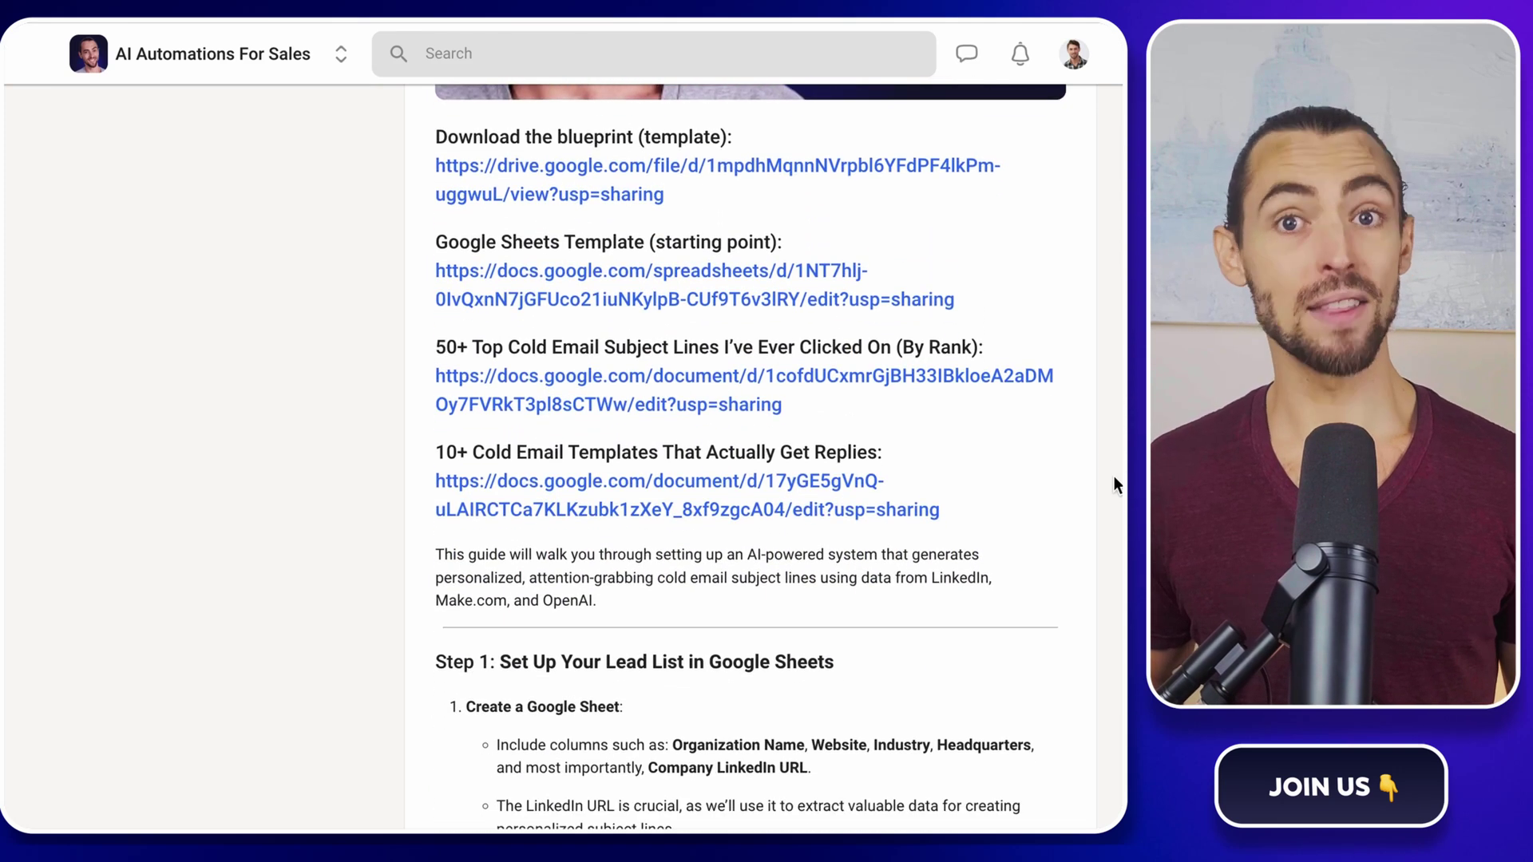
{"action": "scroll", "coordinate": [1114, 476], "scroll_direction": "down", "scroll_amount": 3}
{"action": "scroll", "coordinate": [1114, 476], "scroll_direction": "up", "scroll_amount": 6}
{"action": "scroll", "coordinate": [1114, 476], "scroll_direction": "up", "scroll_amount": 10}
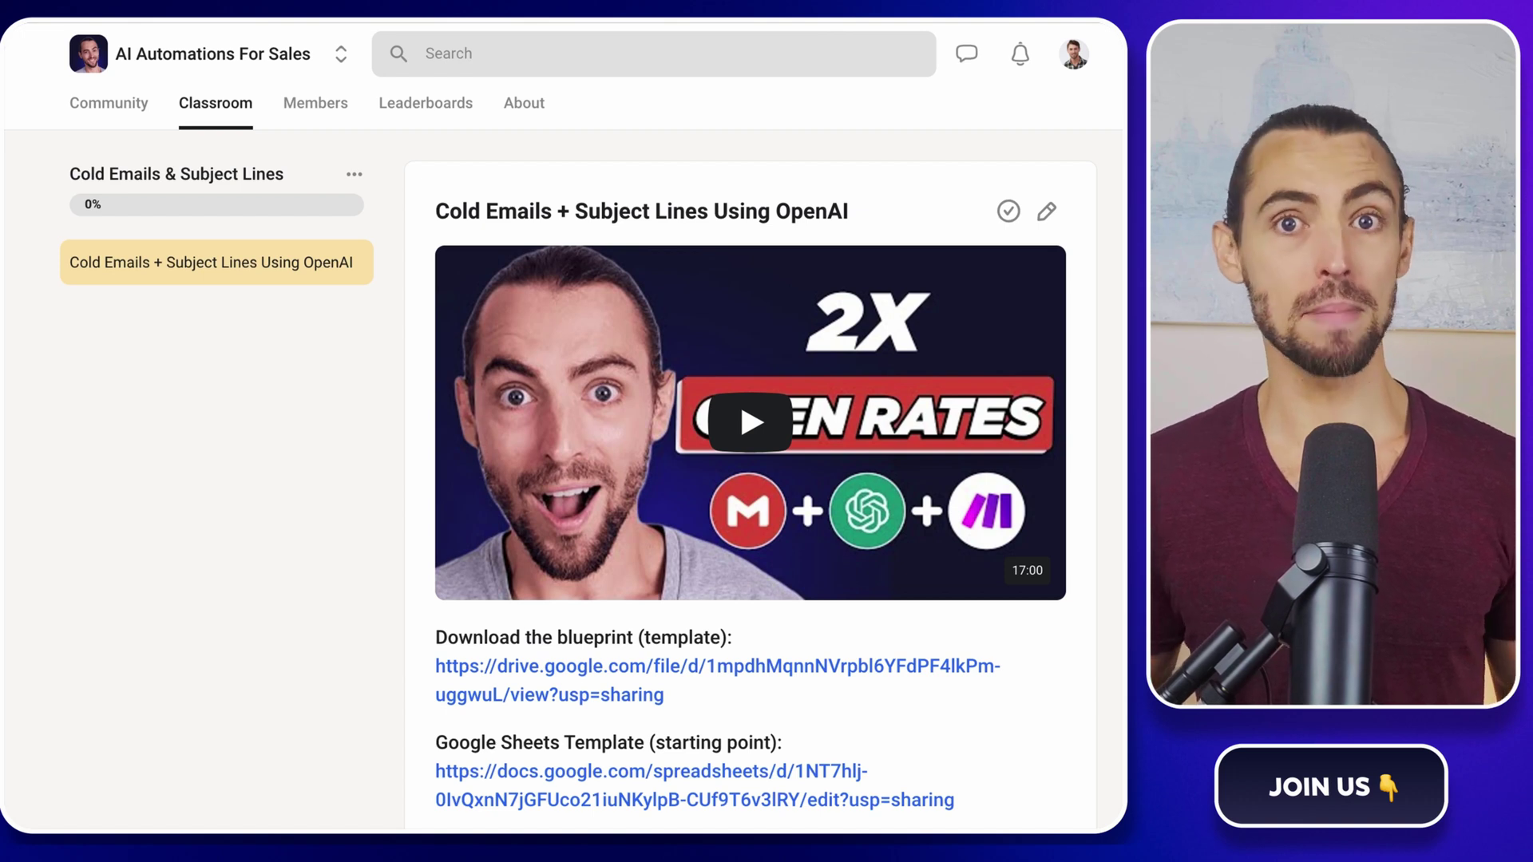
Step: Go to the community's discussion feed and scroll through the posts
{"action": "left_click", "coordinate": [108, 103]}
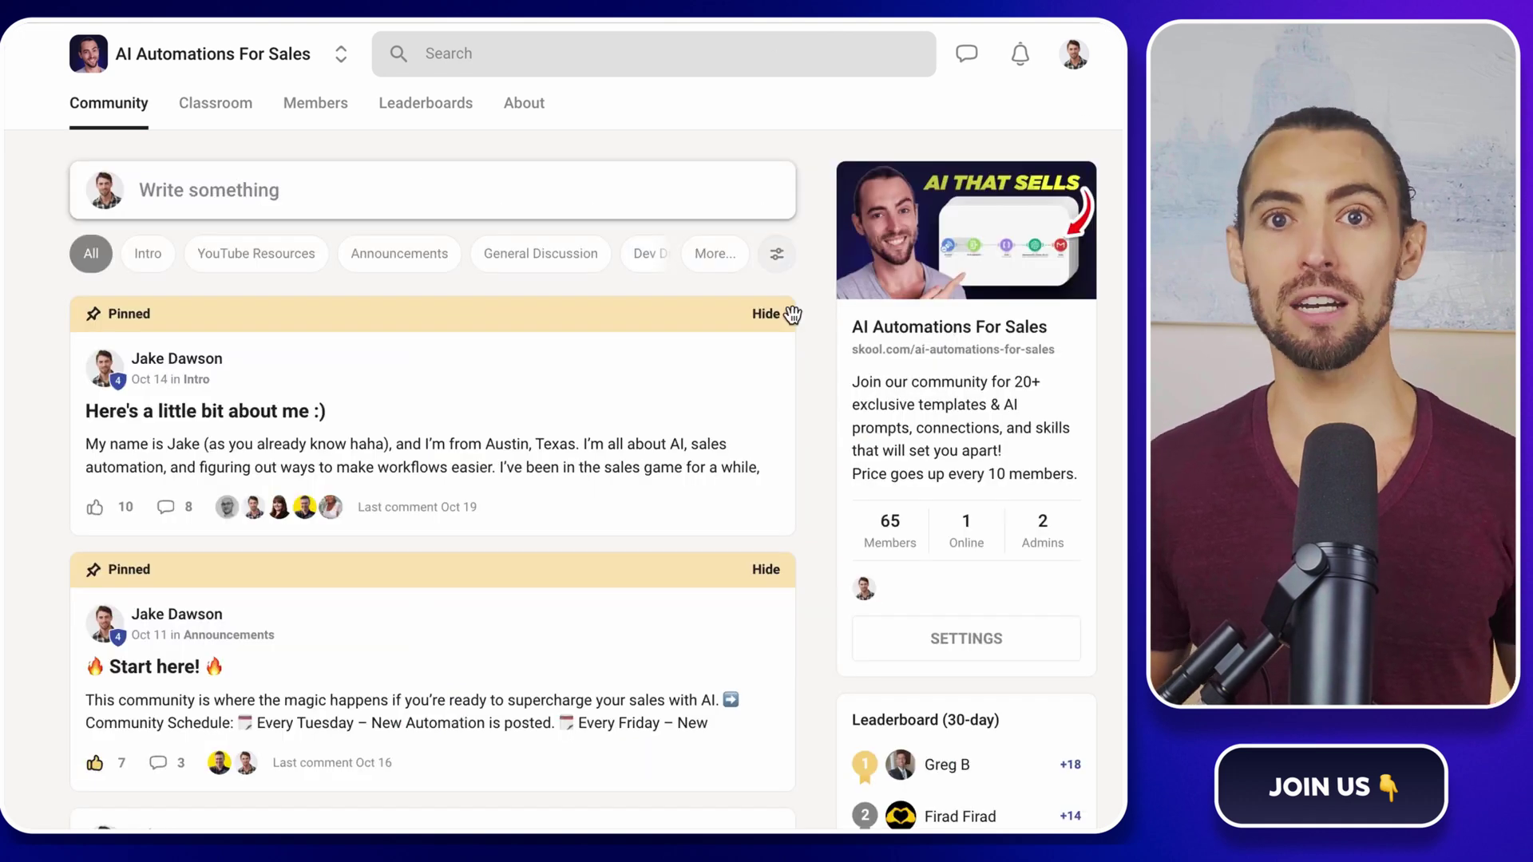
{"action": "scroll", "coordinate": [798, 334], "scroll_direction": "down", "scroll_amount": 1}
{"action": "scroll", "coordinate": [799, 339], "scroll_direction": "down", "scroll_amount": 3}
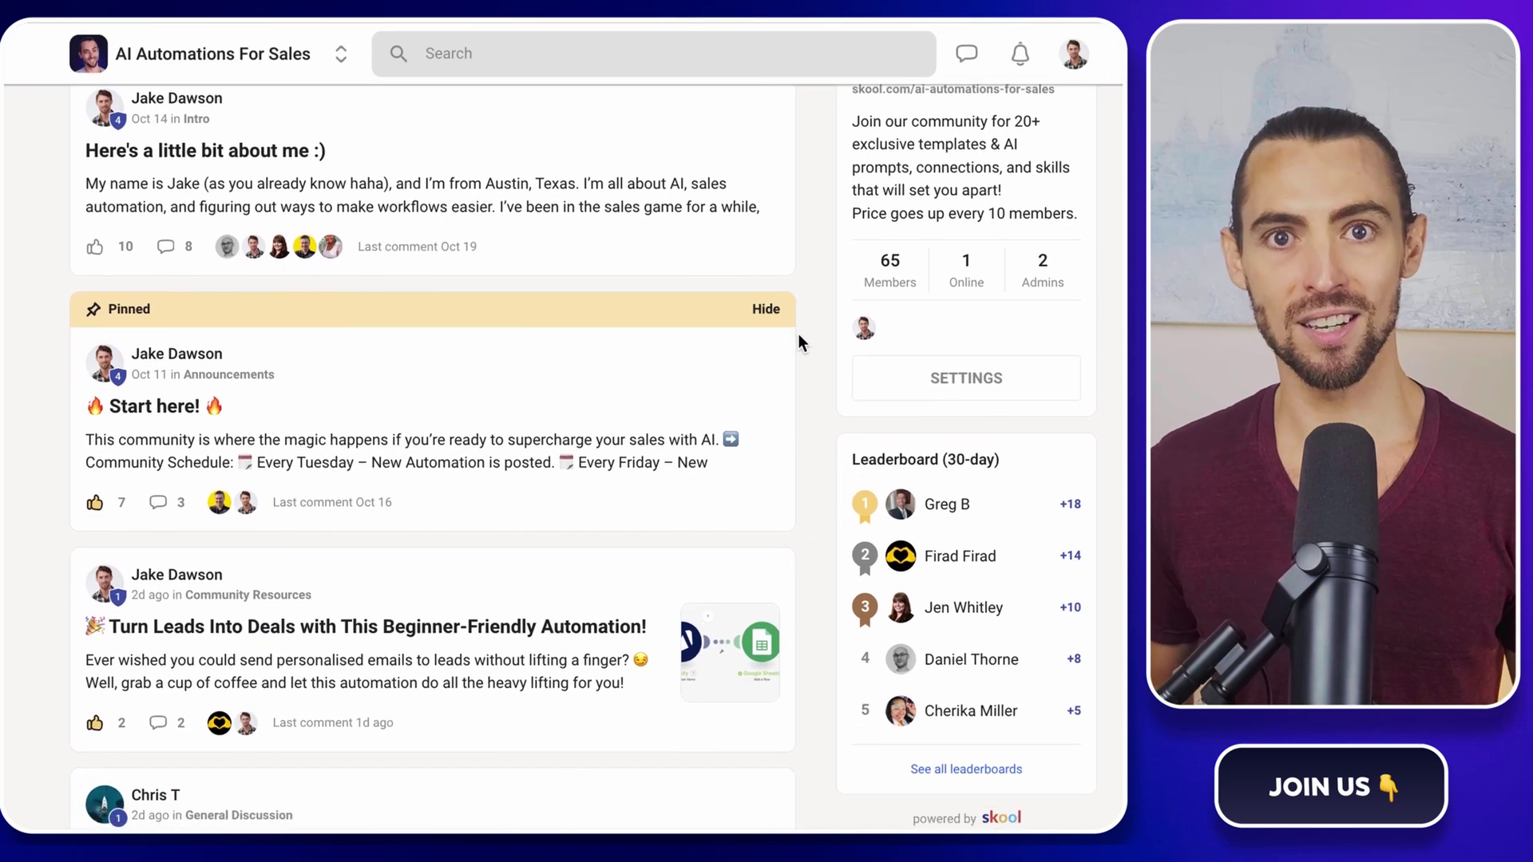
{"action": "scroll", "coordinate": [799, 333], "scroll_direction": "down", "scroll_amount": 3}
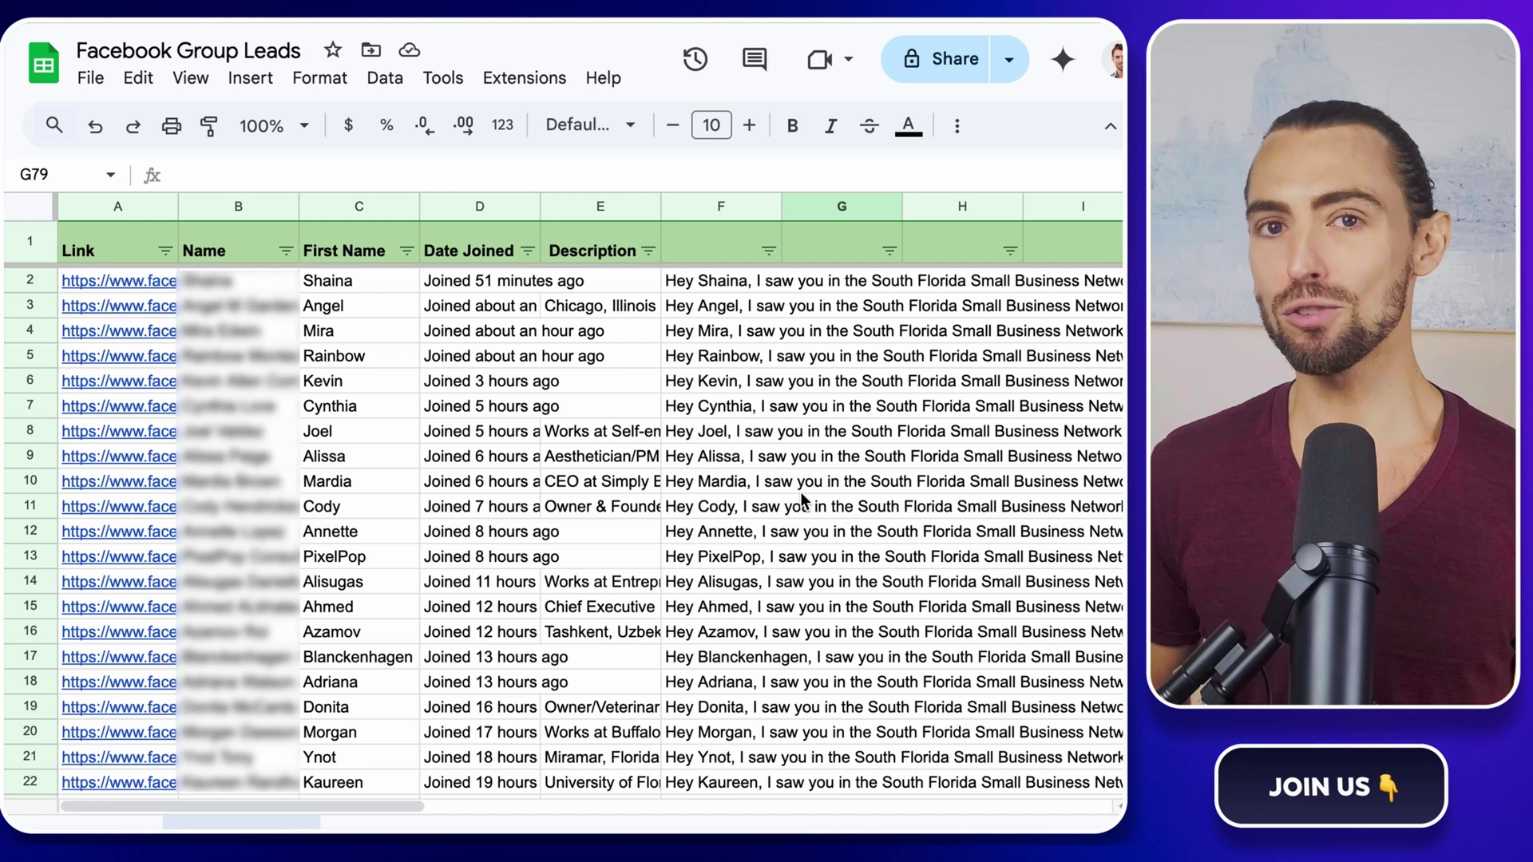
{"action": "scroll", "coordinate": [694, 540], "scroll_direction": "down", "scroll_amount": 1}
{"action": "scroll", "coordinate": [695, 539], "scroll_direction": "up", "scroll_amount": 1}
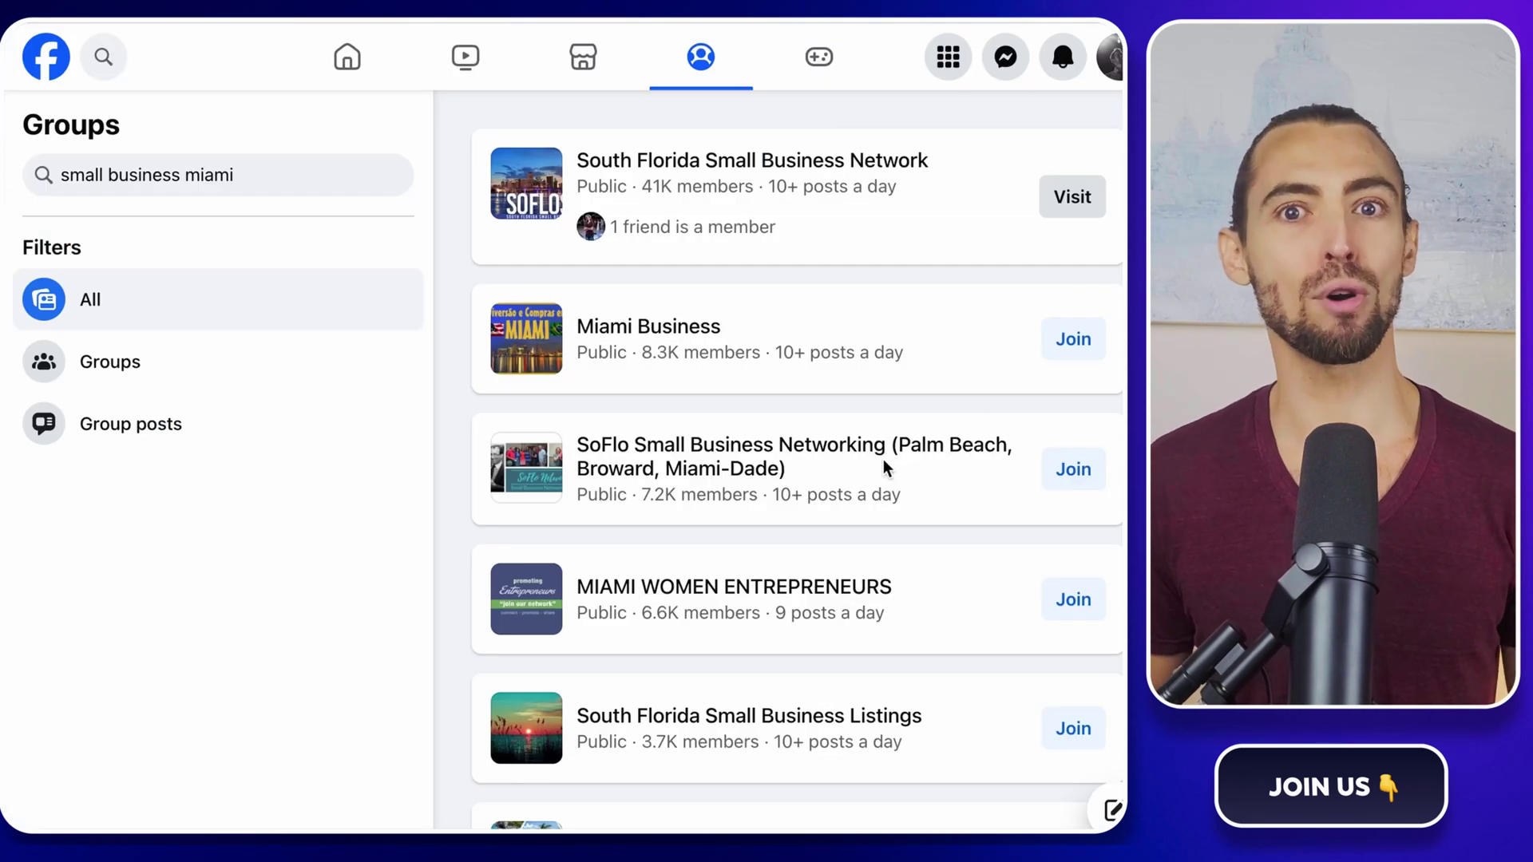
{"action": "scroll", "coordinate": [884, 467], "scroll_direction": "down", "scroll_amount": 3}
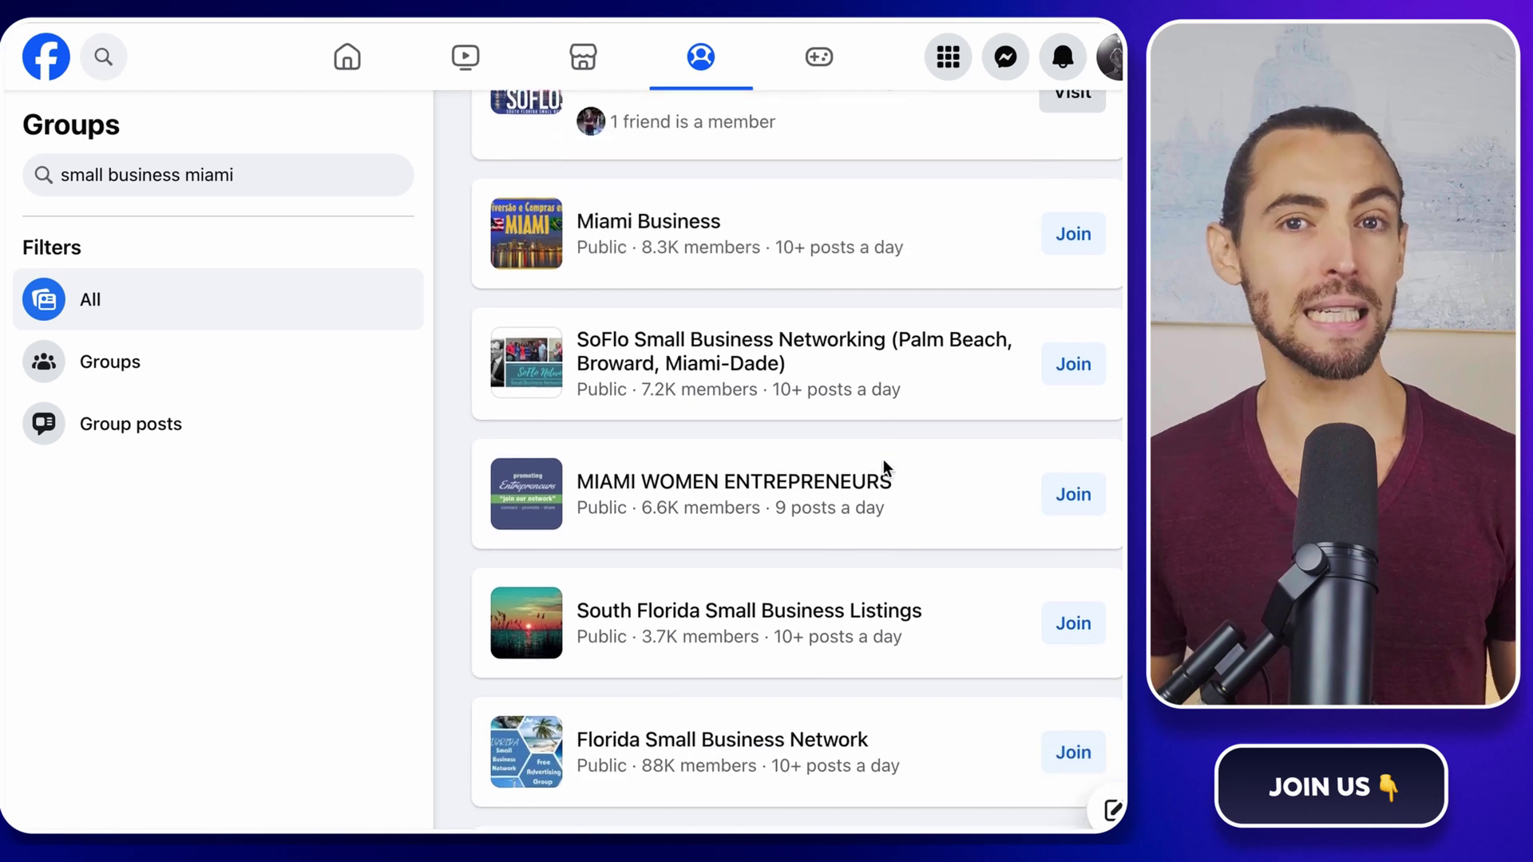
{"action": "scroll", "coordinate": [884, 467], "scroll_direction": "up", "scroll_amount": 3}
{"action": "scroll", "coordinate": [761, 235], "scroll_direction": "down", "scroll_amount": 1}
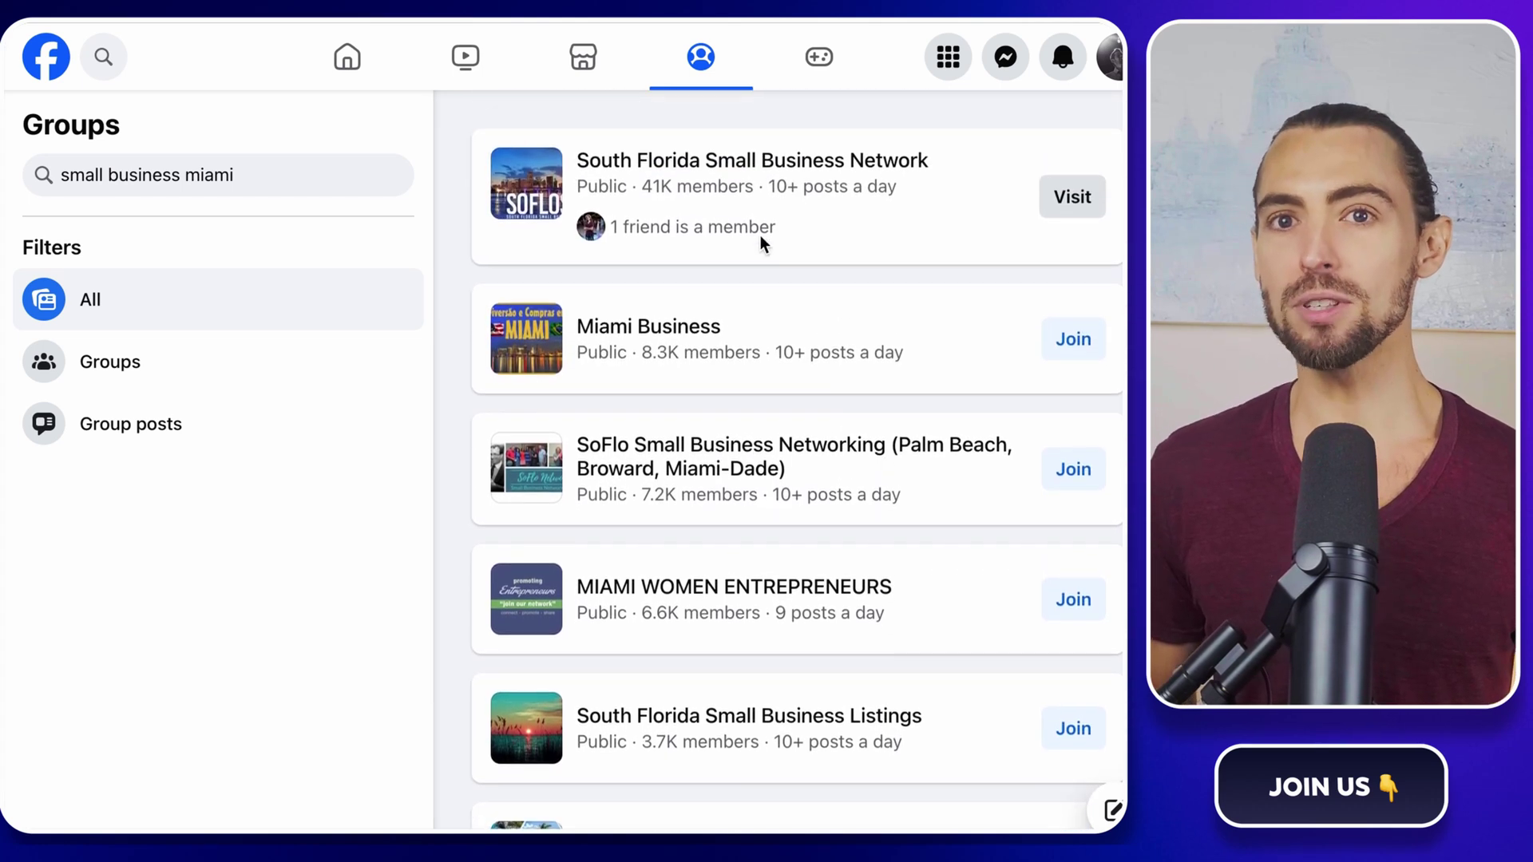
{"action": "left_click", "coordinate": [751, 163]}
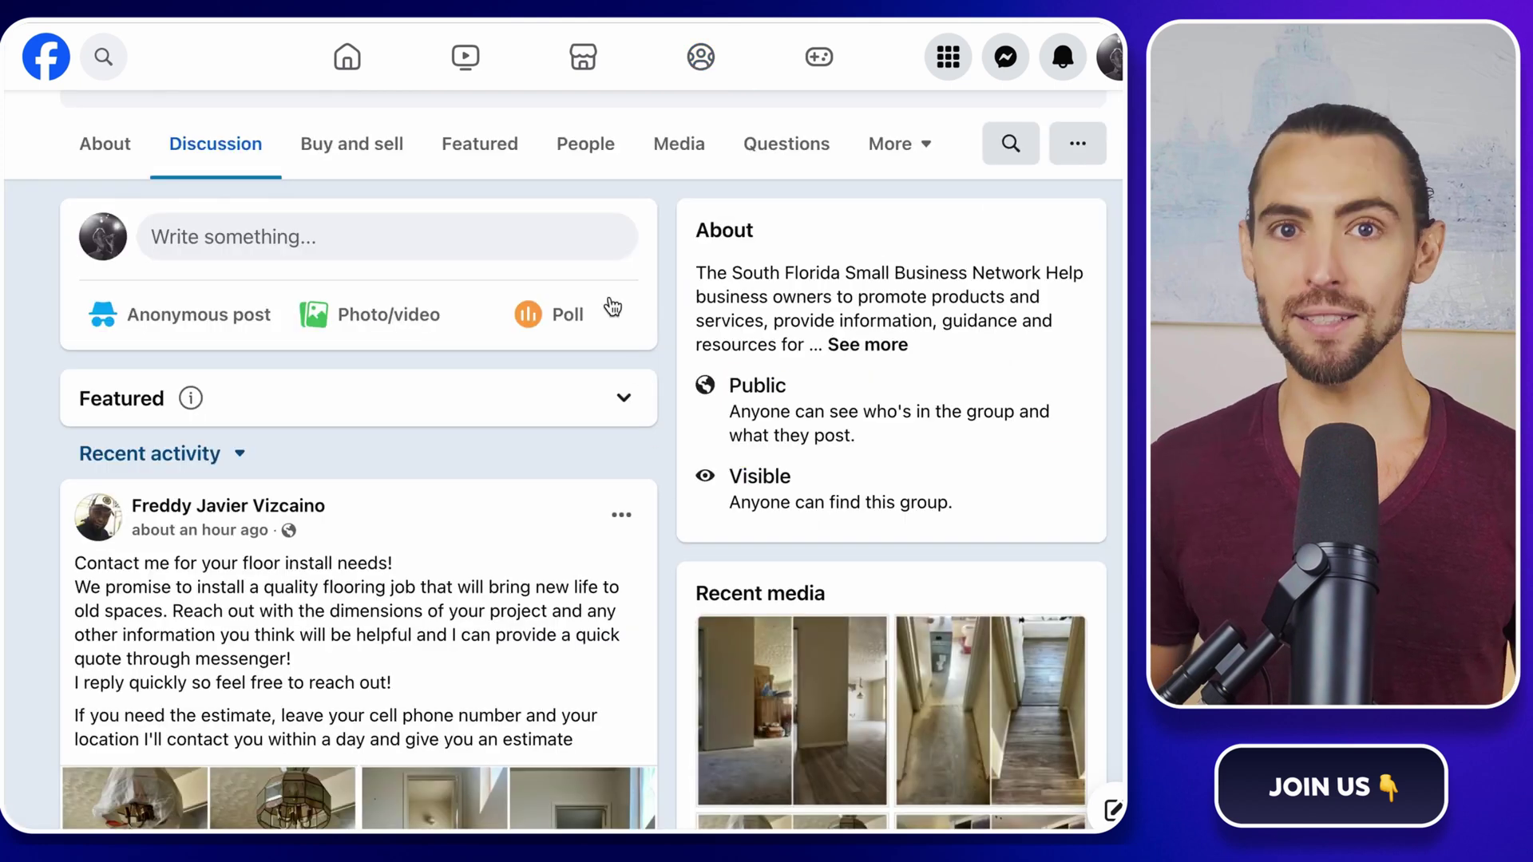
{"action": "left_click", "coordinate": [585, 164]}
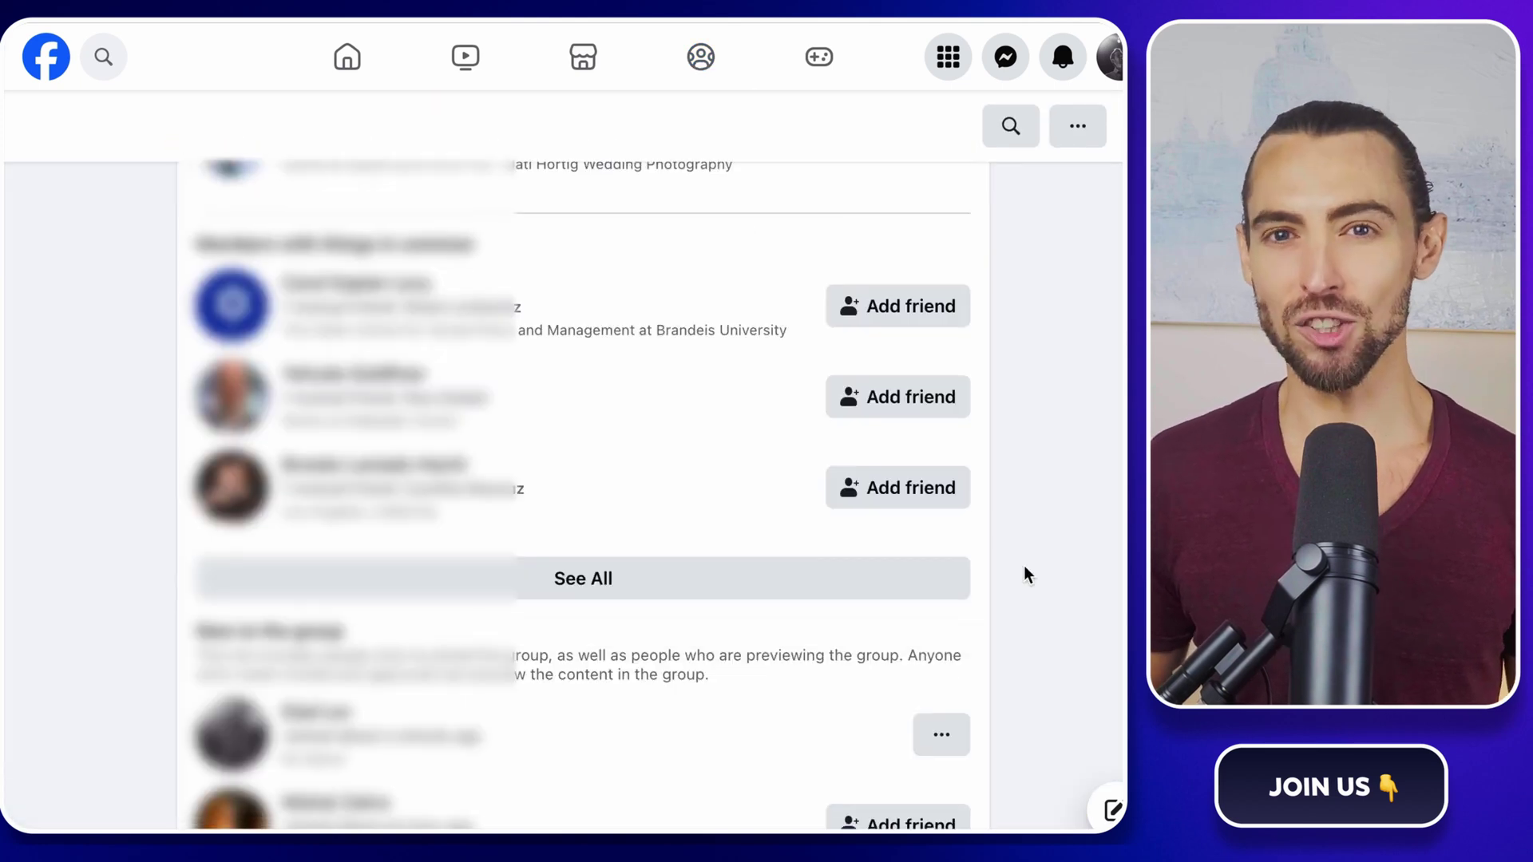
{"action": "scroll", "coordinate": [1024, 566], "scroll_direction": "down", "scroll_amount": 9}
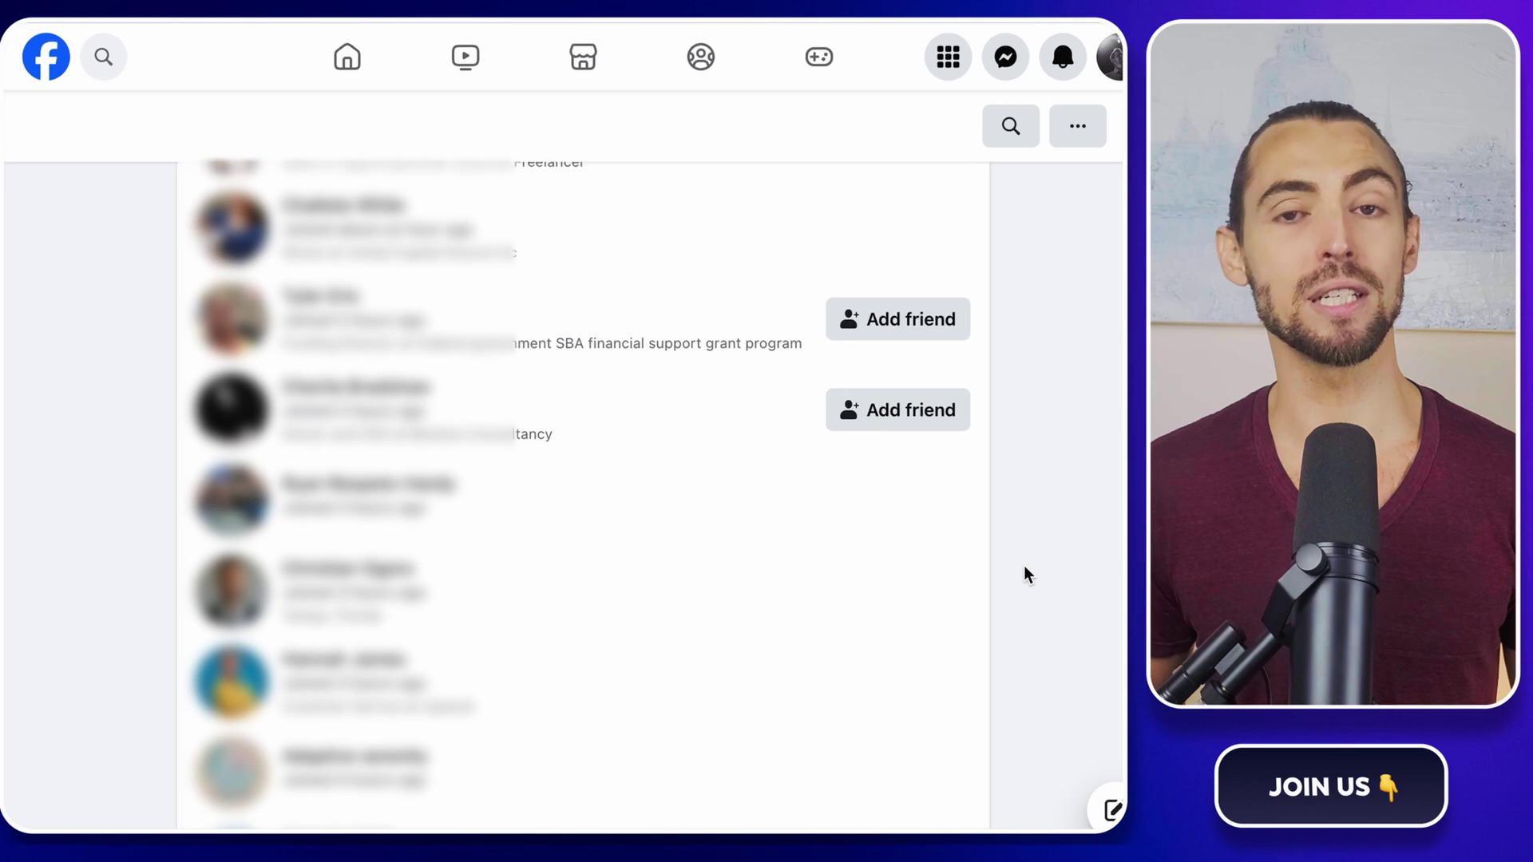
{"action": "scroll", "coordinate": [1024, 568], "scroll_direction": "down", "scroll_amount": 6}
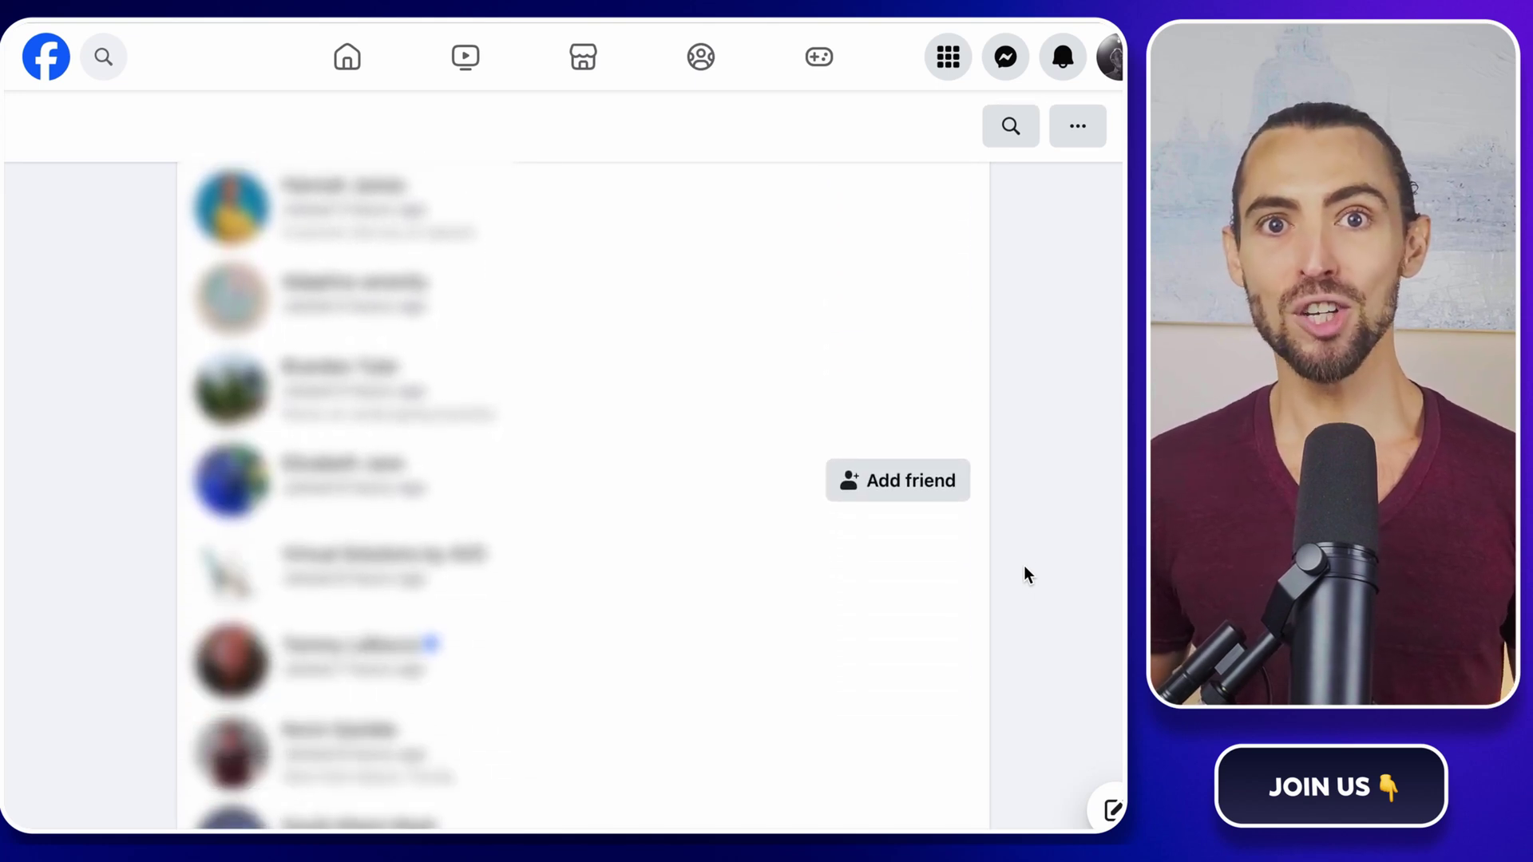
{"action": "scroll", "coordinate": [1025, 567], "scroll_direction": "down", "scroll_amount": 6}
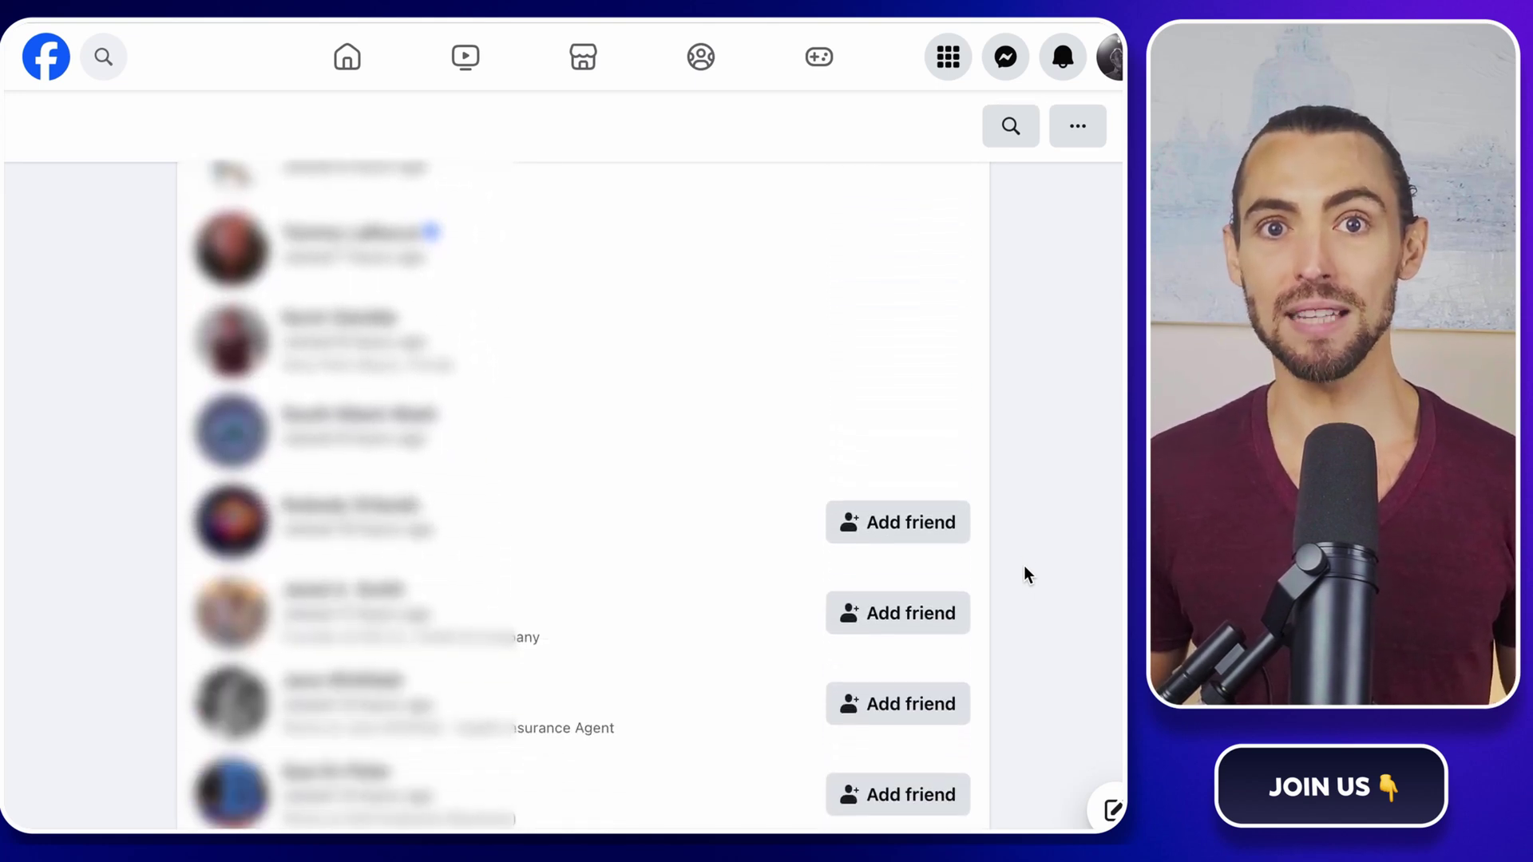
{"action": "scroll", "coordinate": [1024, 568], "scroll_direction": "down", "scroll_amount": 6}
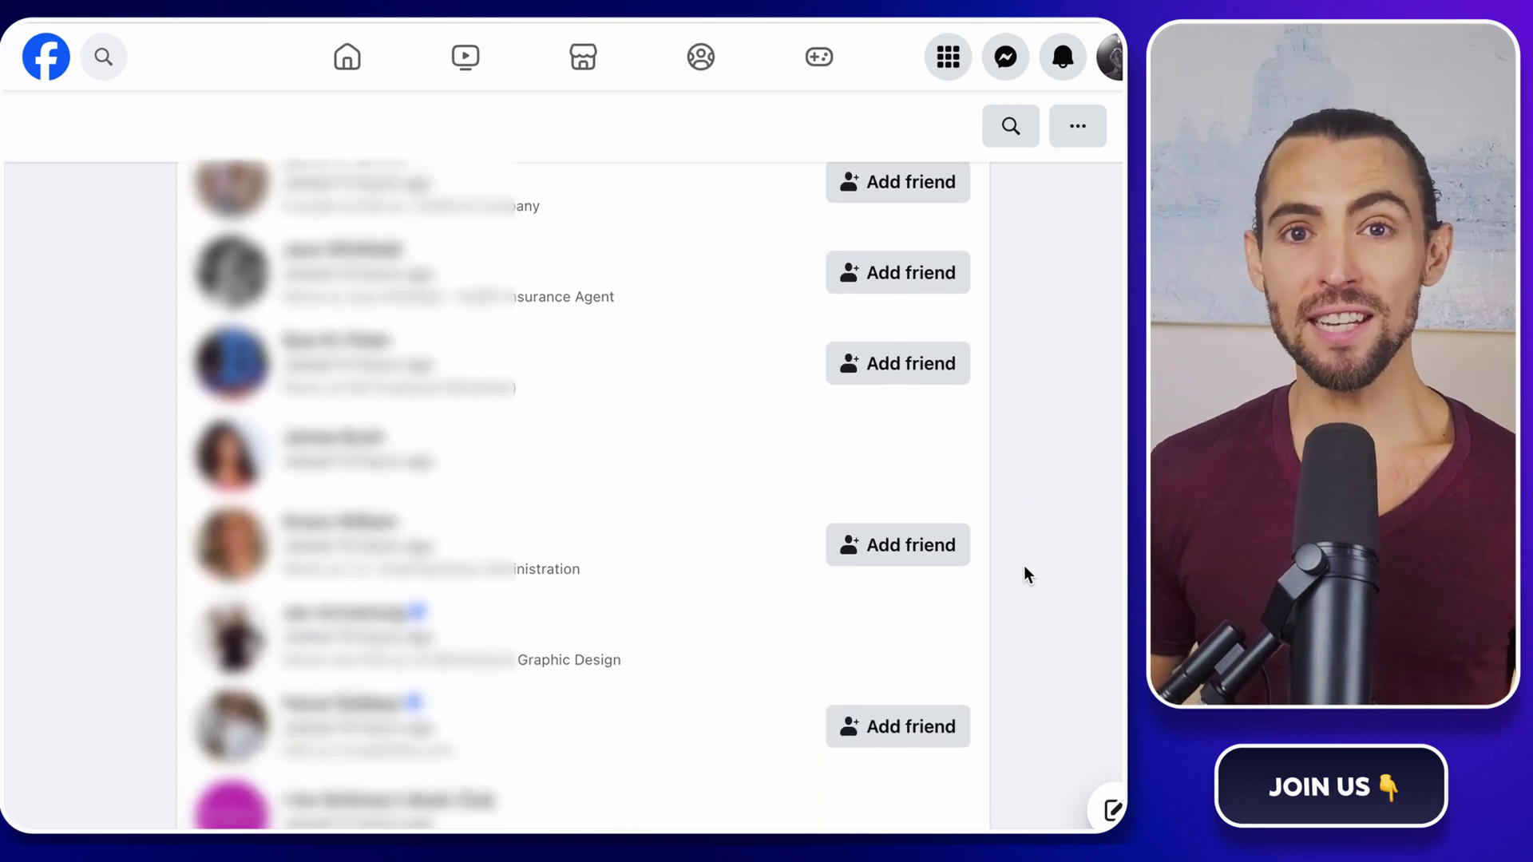
{"action": "scroll", "coordinate": [1025, 568], "scroll_direction": "down", "scroll_amount": 7}
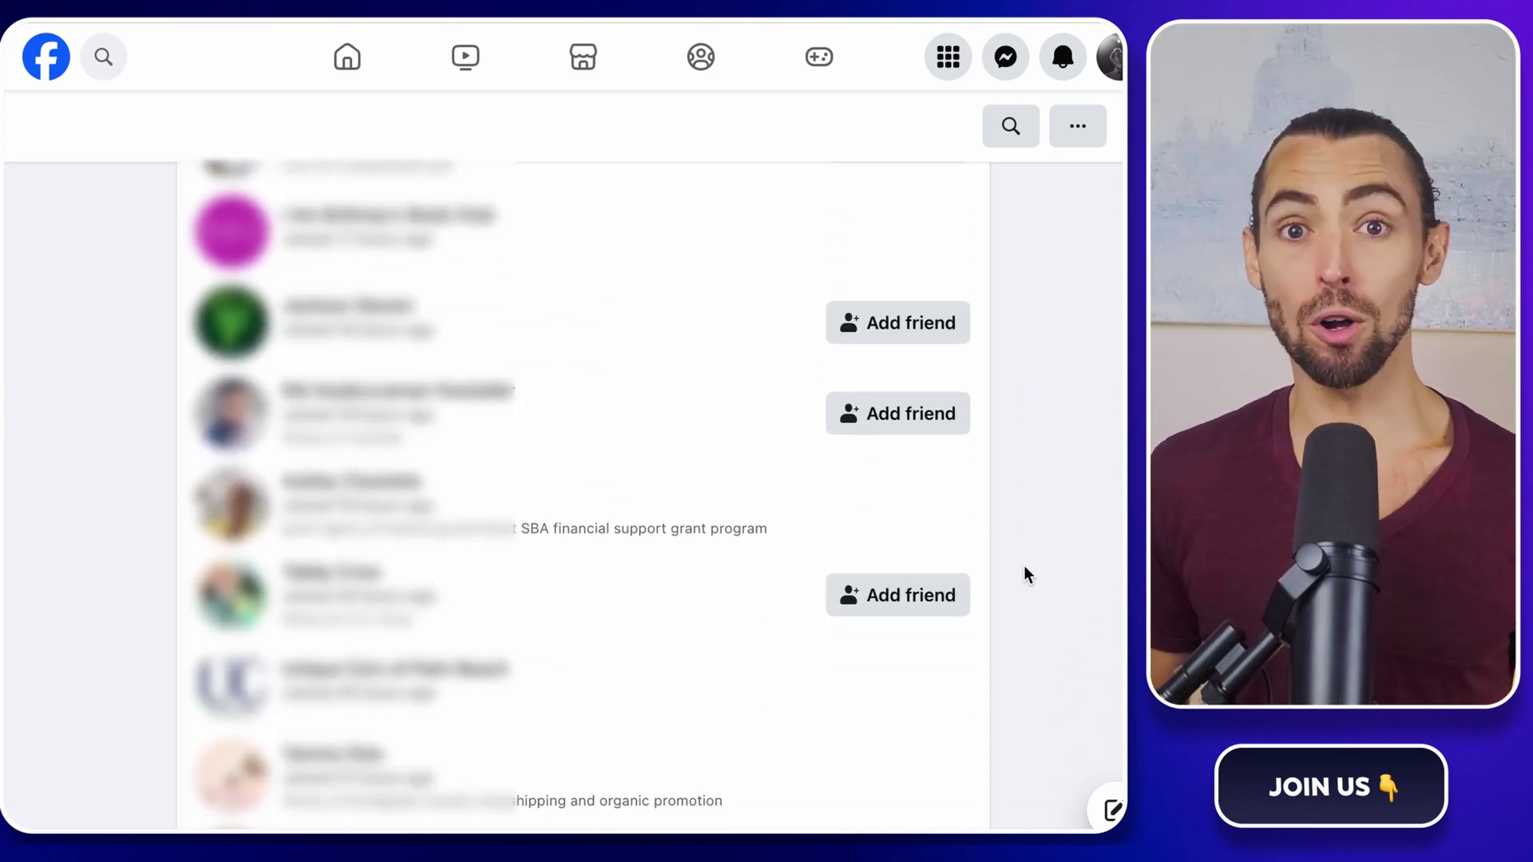
{"action": "scroll", "coordinate": [1024, 568], "scroll_direction": "down", "scroll_amount": 8}
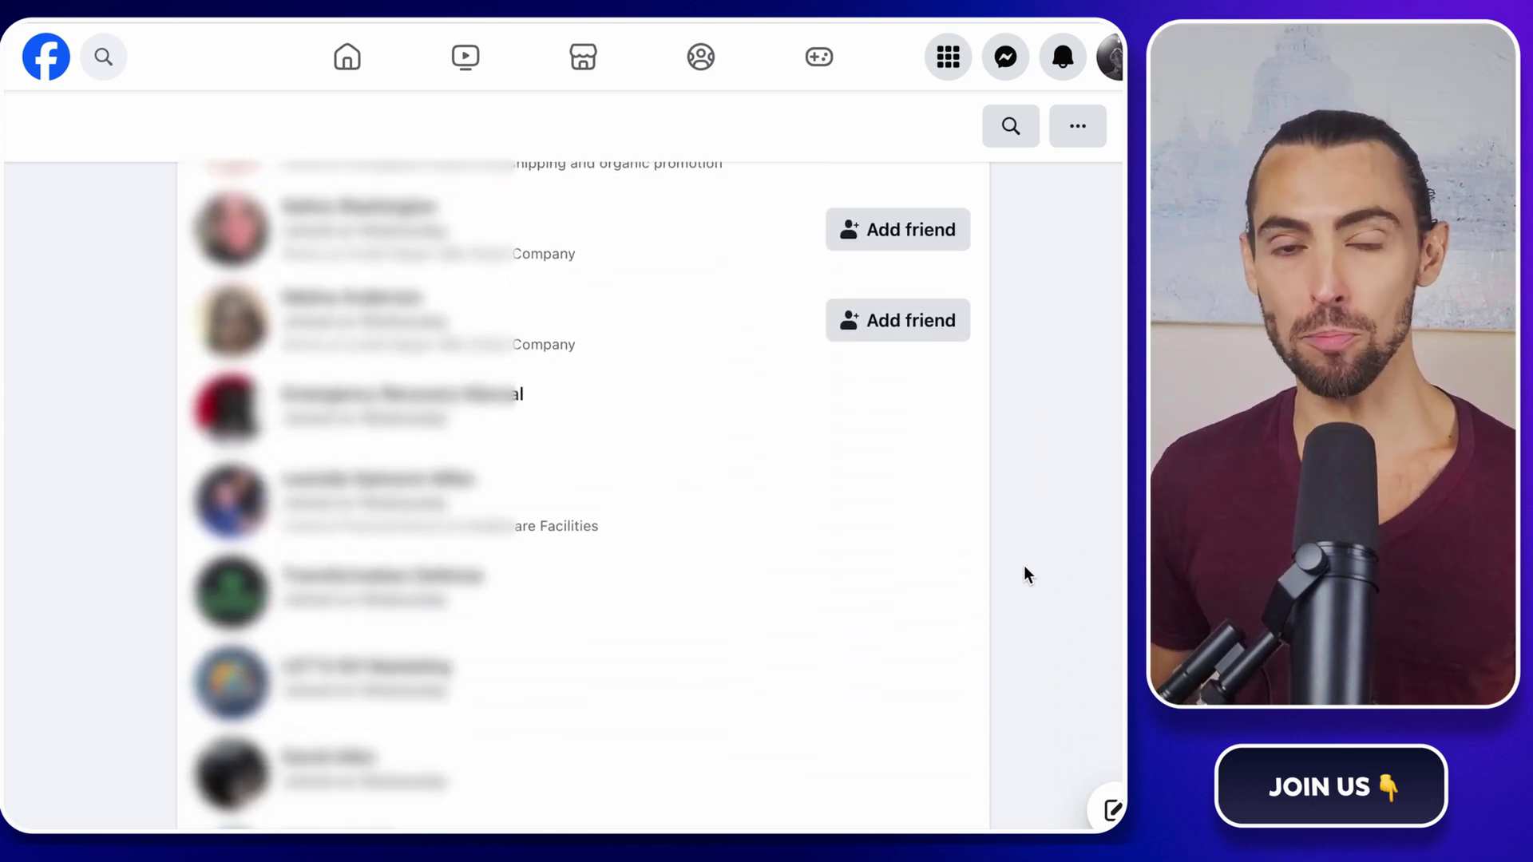
{"action": "scroll", "coordinate": [1025, 568], "scroll_direction": "down", "scroll_amount": 8}
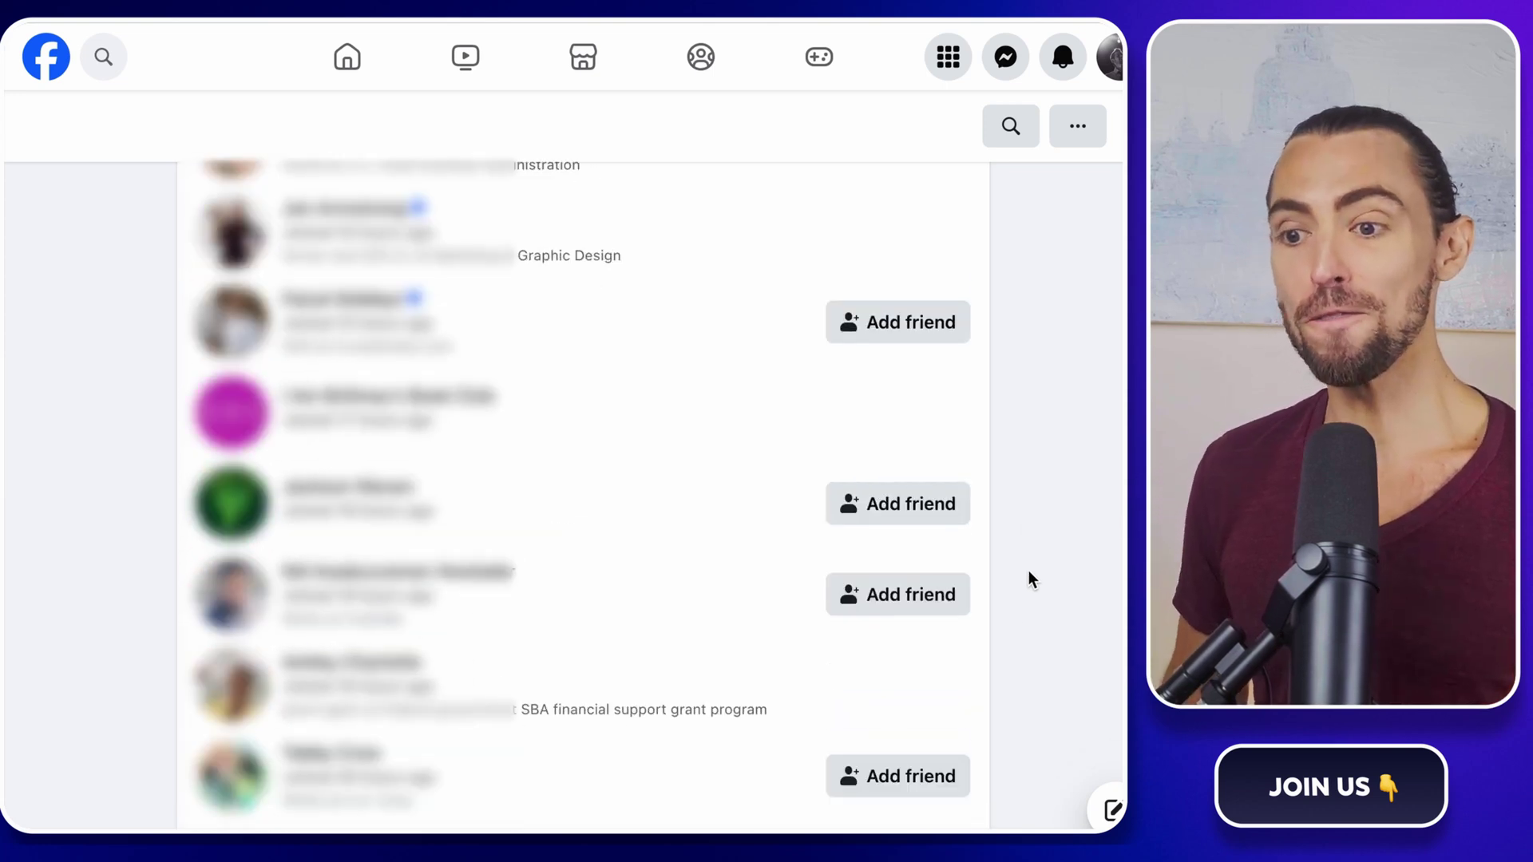
{"action": "scroll", "coordinate": [1029, 570], "scroll_direction": "down", "scroll_amount": 4}
{"action": "scroll", "coordinate": [1028, 571], "scroll_direction": "up", "scroll_amount": 15}
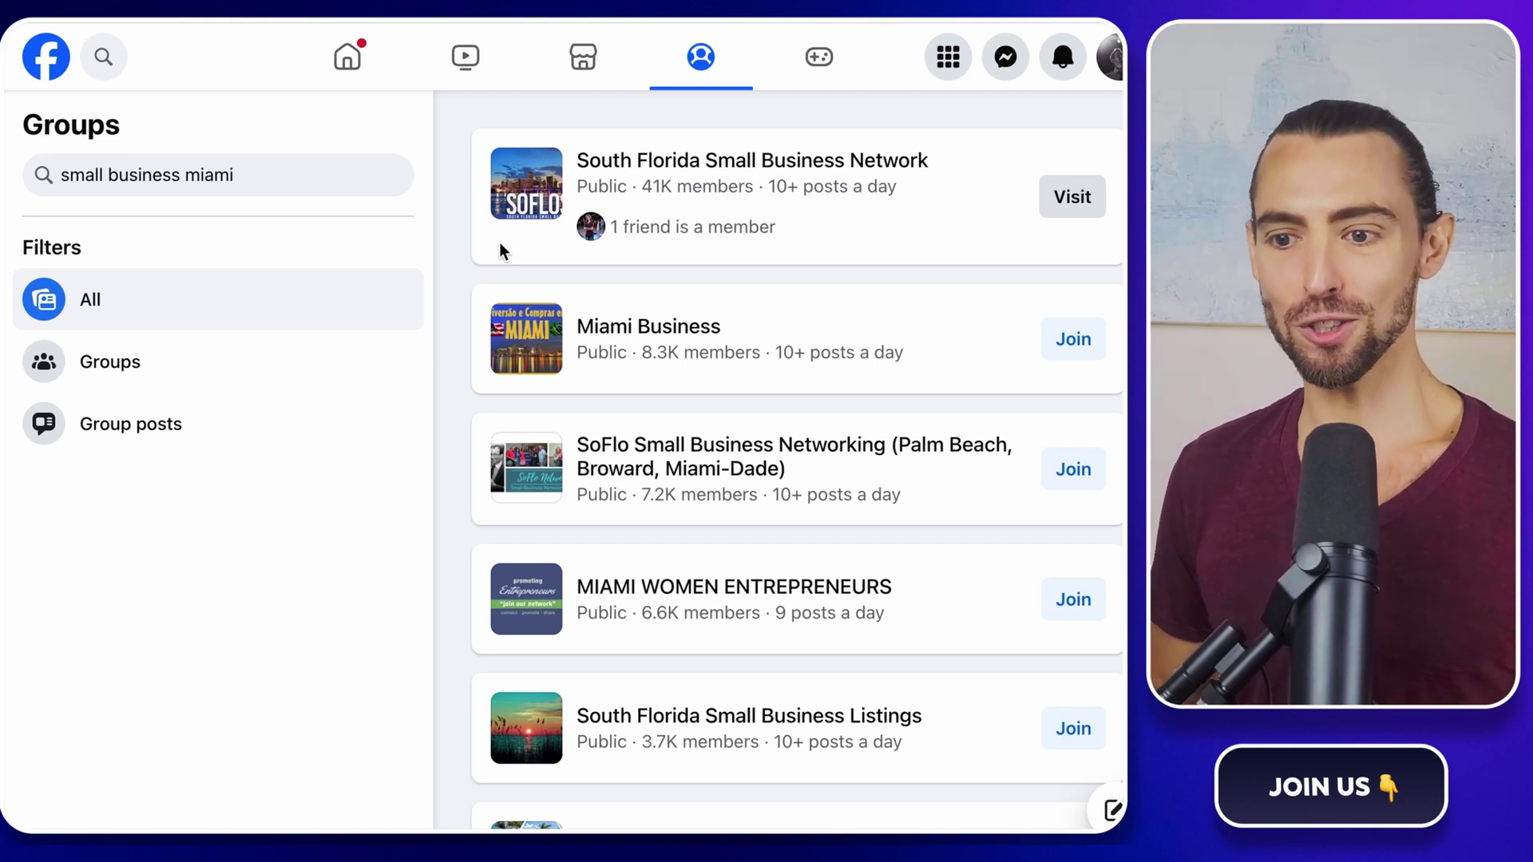
Step: Search Facebook for 'small business florida' after briefly trying 'texas' in the query
{"action": "left_click", "coordinate": [124, 57]}
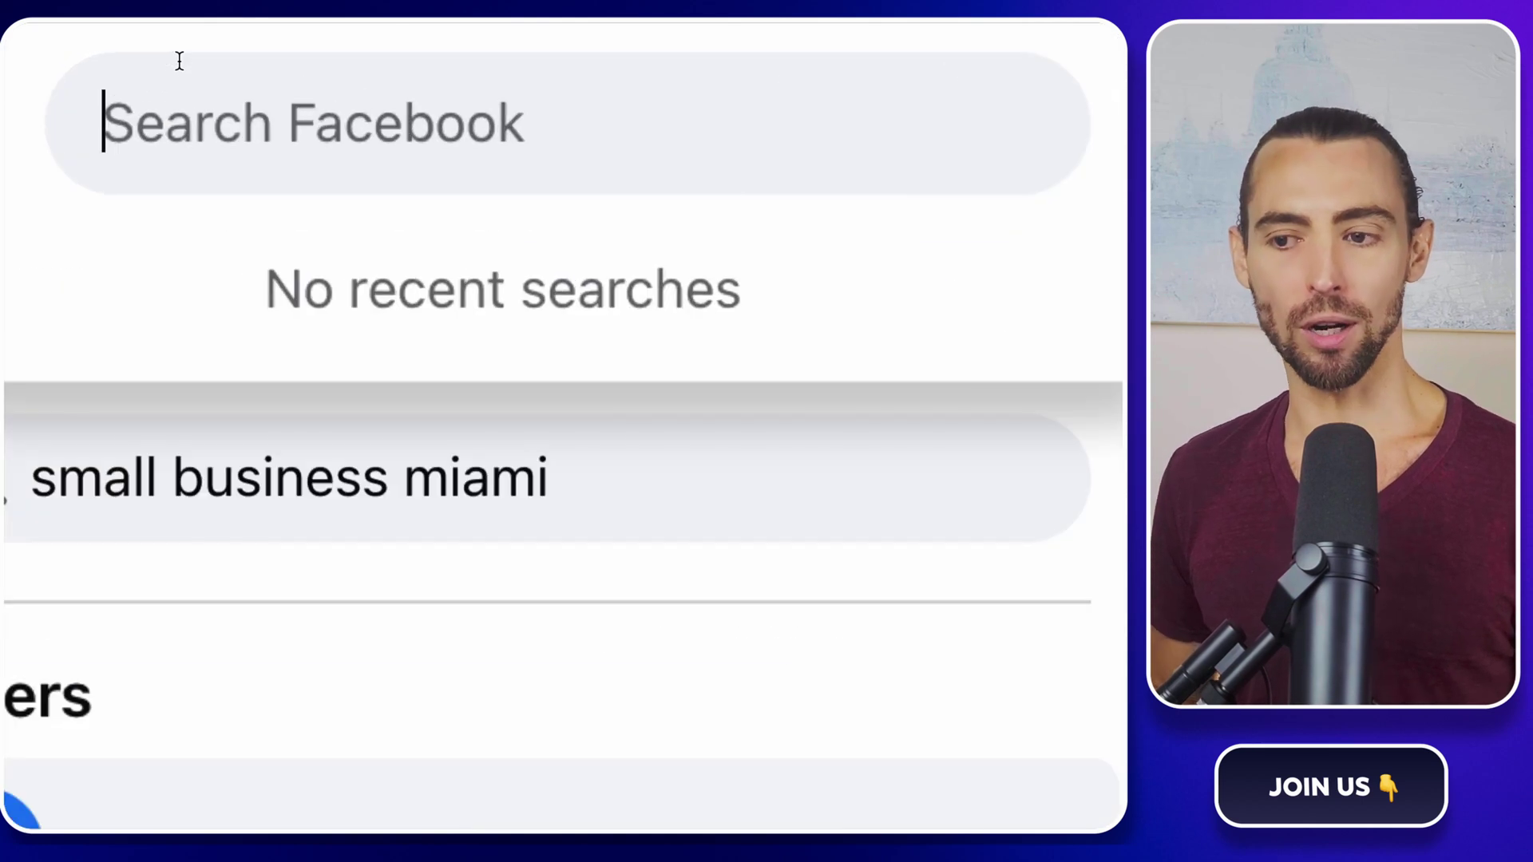
{"action": "type", "text": "smal"}
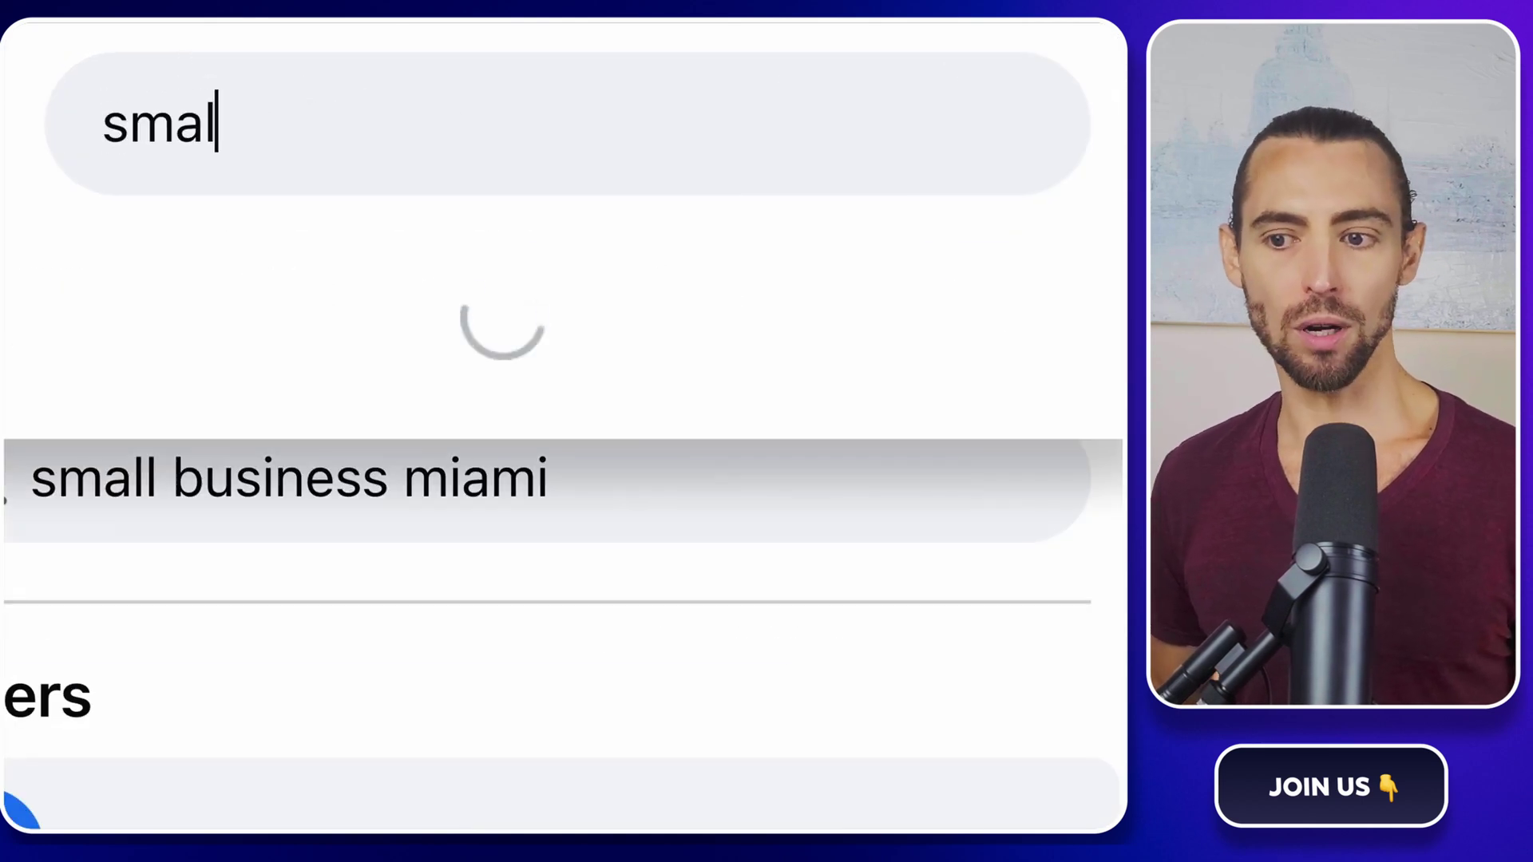
{"action": "type", "text": "l business "}
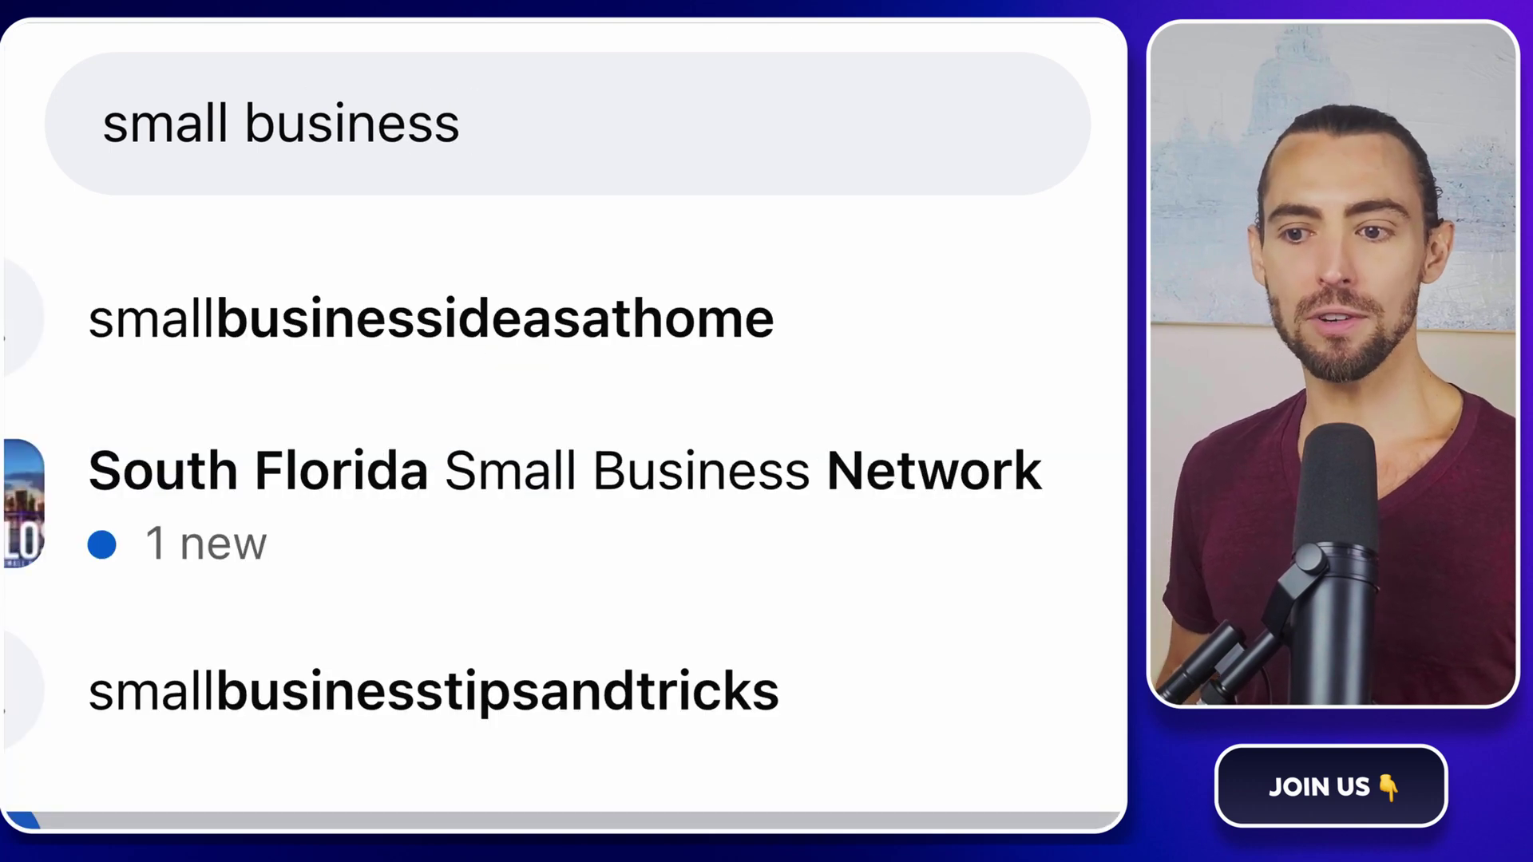
{"action": "type", "text": "florida"}
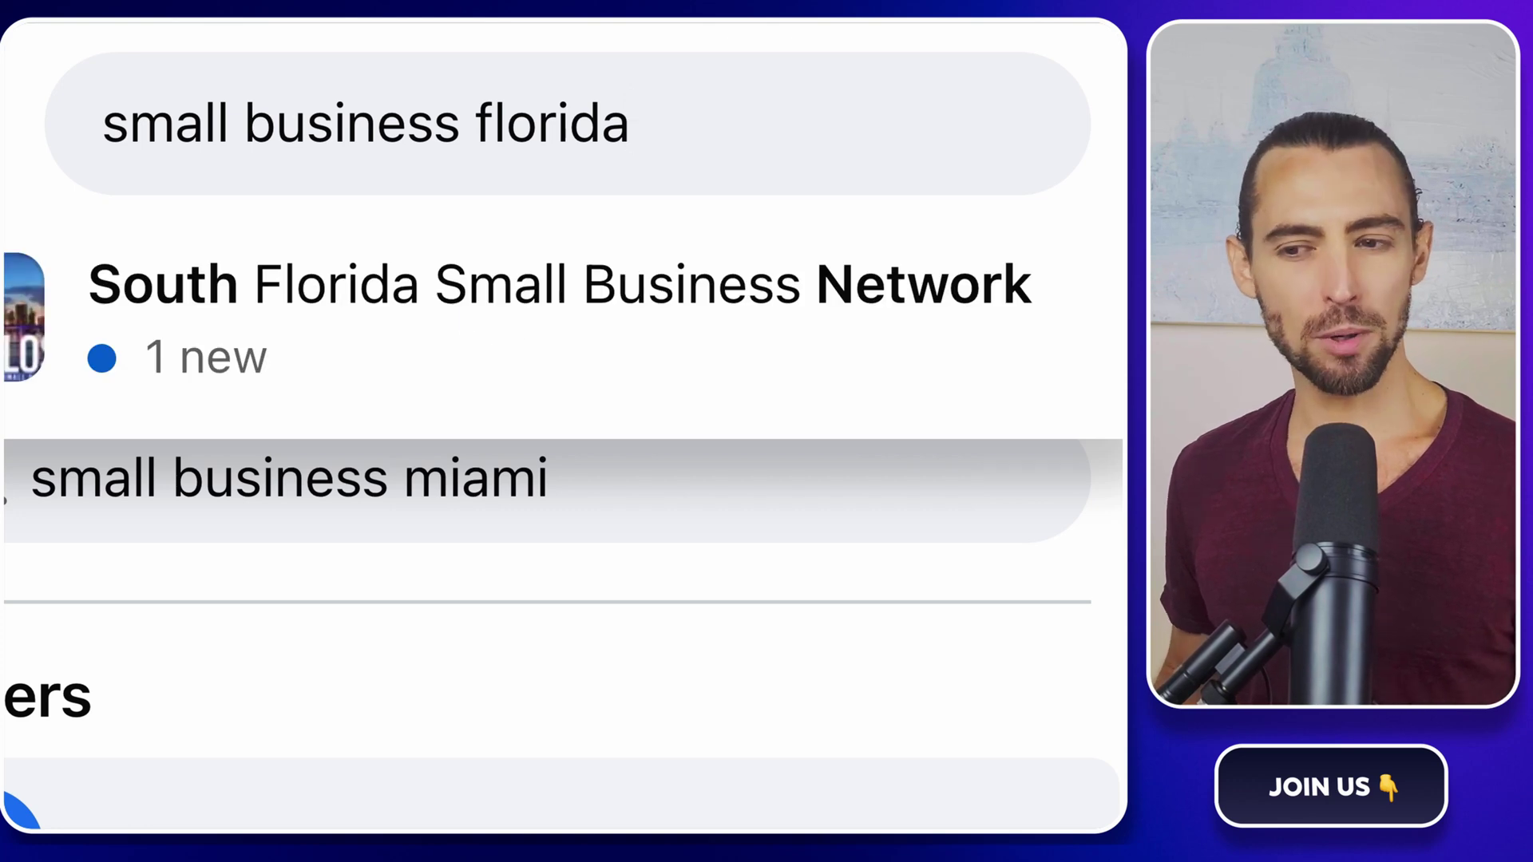
{"action": "key", "text": "BackSpace"}
{"action": "key", "text": "BackSpace"}
{"action": "key", "text": "BackSpace"}
{"action": "key", "text": "BackSpace"}
{"action": "key", "text": "BackSpace"}
{"action": "key", "text": "BackSpace"}
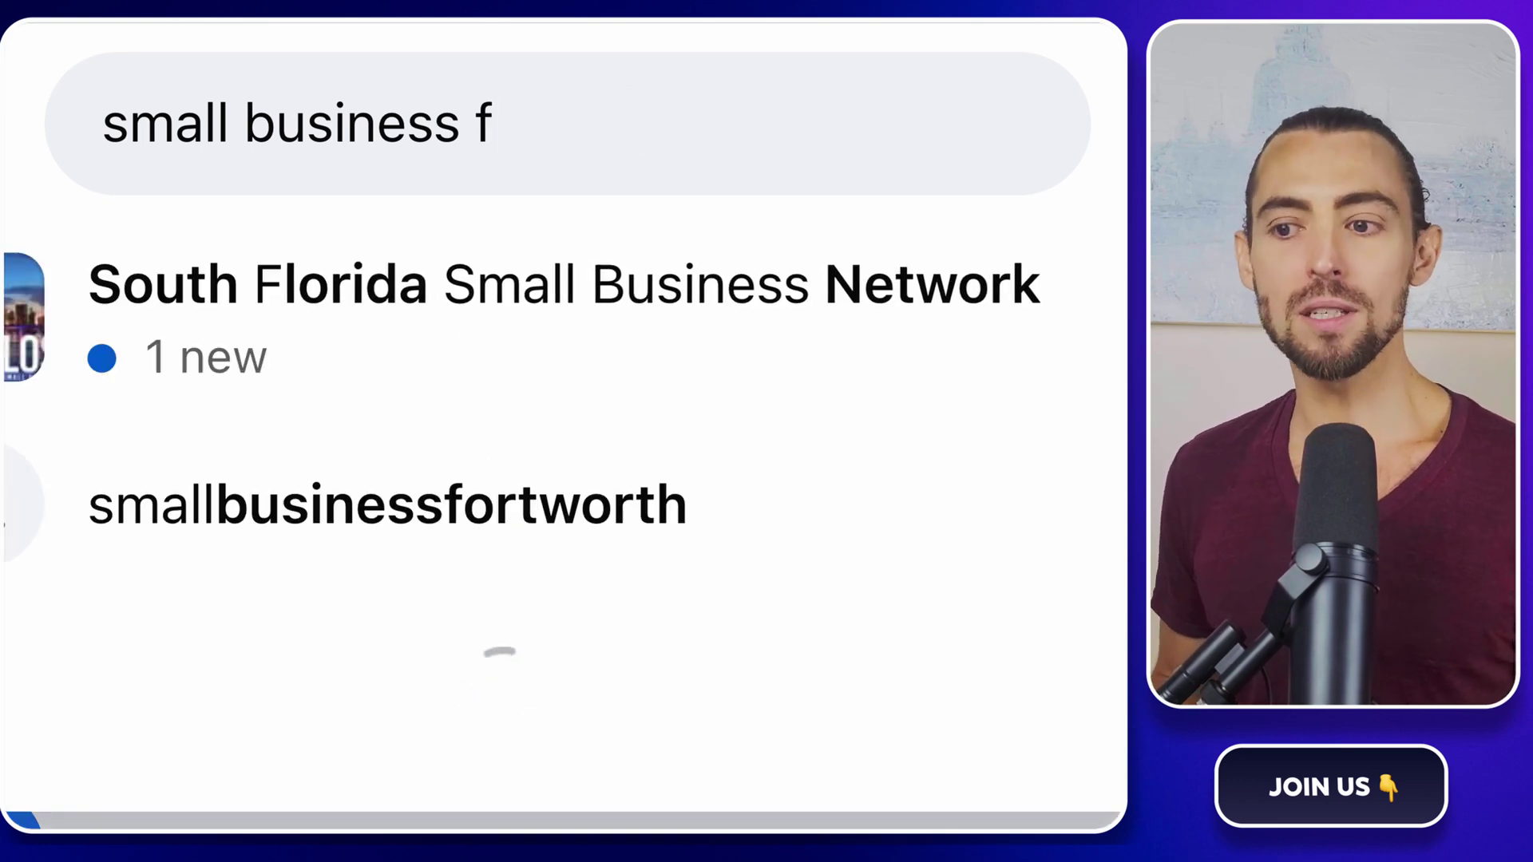
{"action": "key", "text": "BackSpace"}
{"action": "type", "text": "texas"}
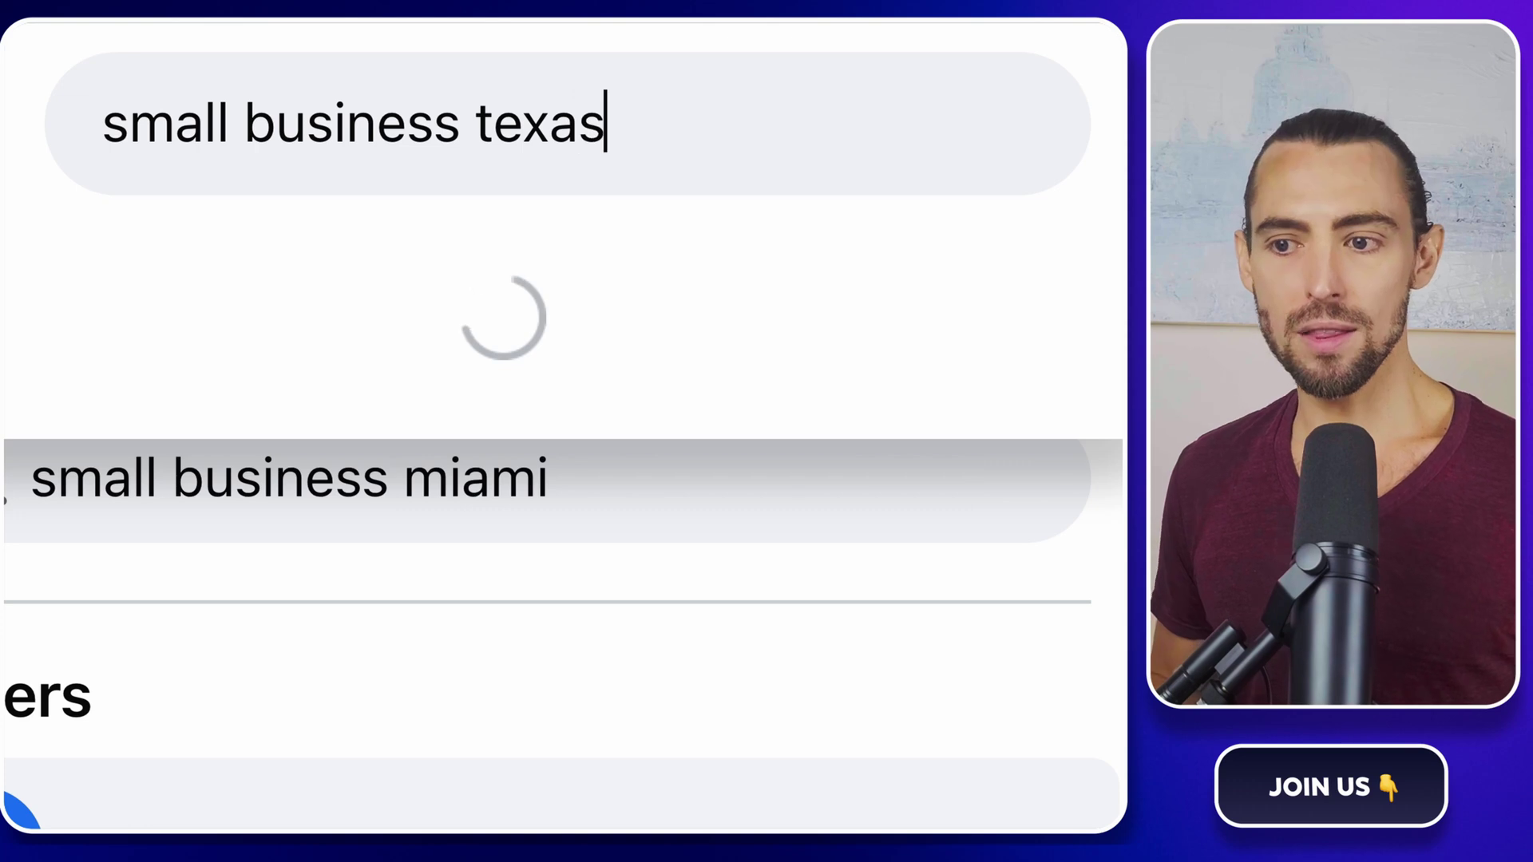
{"action": "key", "text": "BackSpace"}
{"action": "key", "text": "BackSpace"}
{"action": "key", "text": "BackSpace"}
{"action": "key", "text": "BackSpace"}
{"action": "key", "text": "BackSpace"}
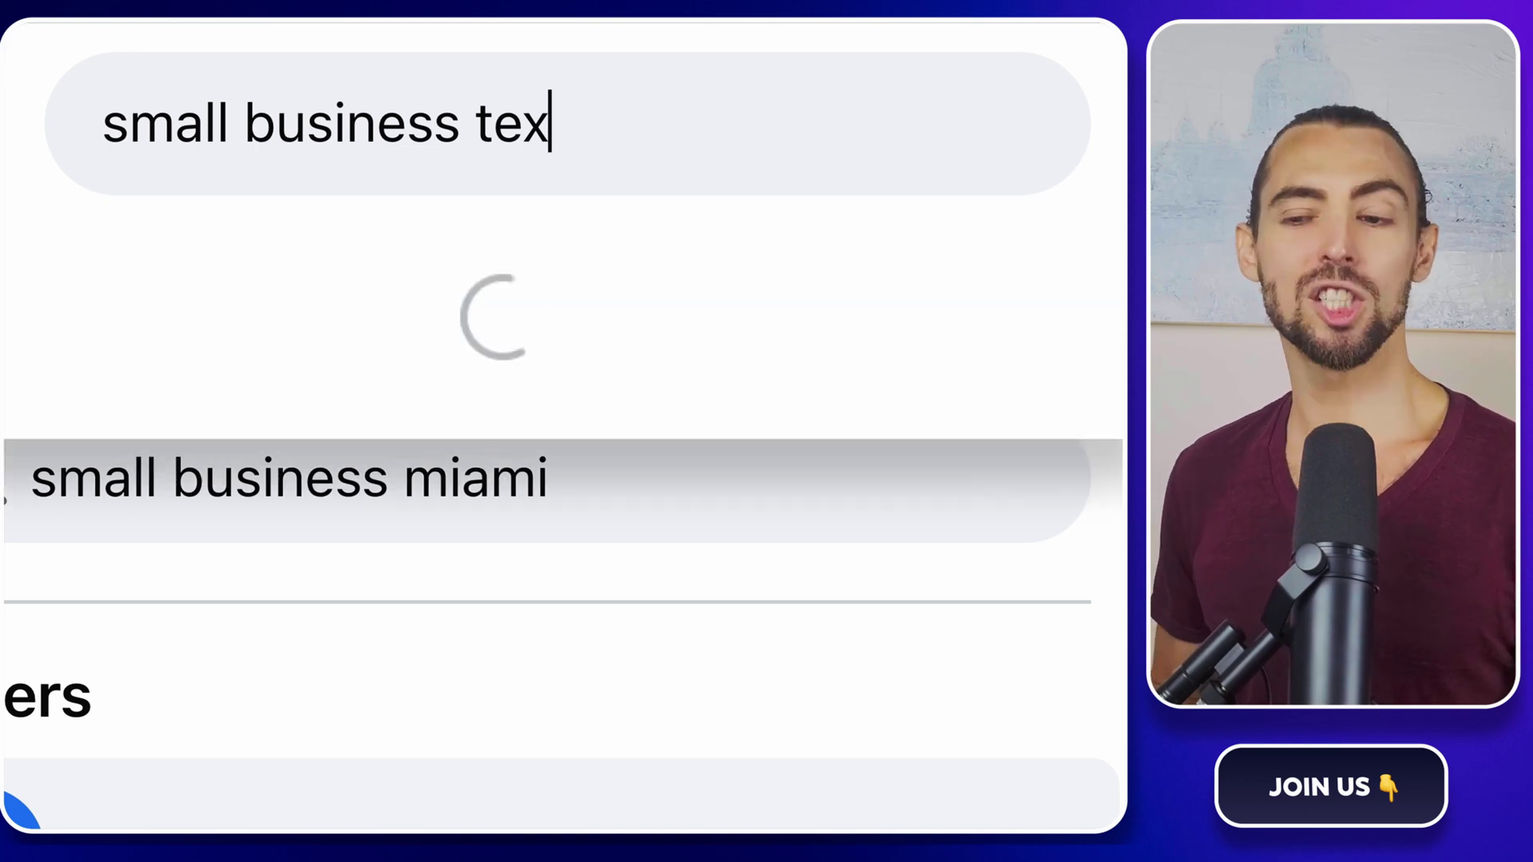
{"action": "type", "text": "florida"}
{"action": "key", "text": "Return"}
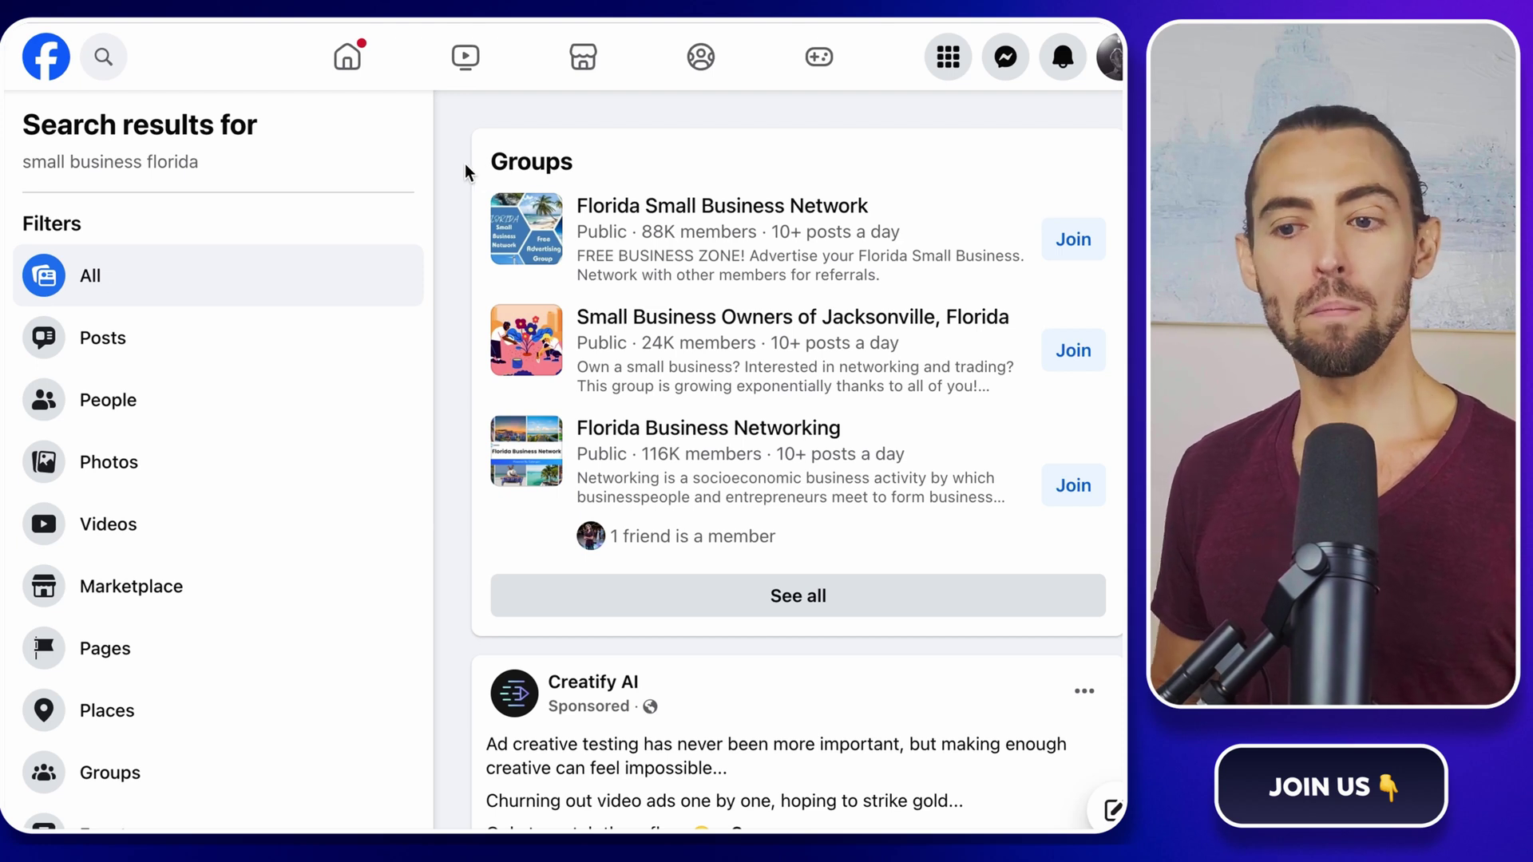
Step: Scroll through the Florida small business groups in the 'small business florida' results
{"action": "scroll", "coordinate": [480, 175], "scroll_direction": "down", "scroll_amount": 1}
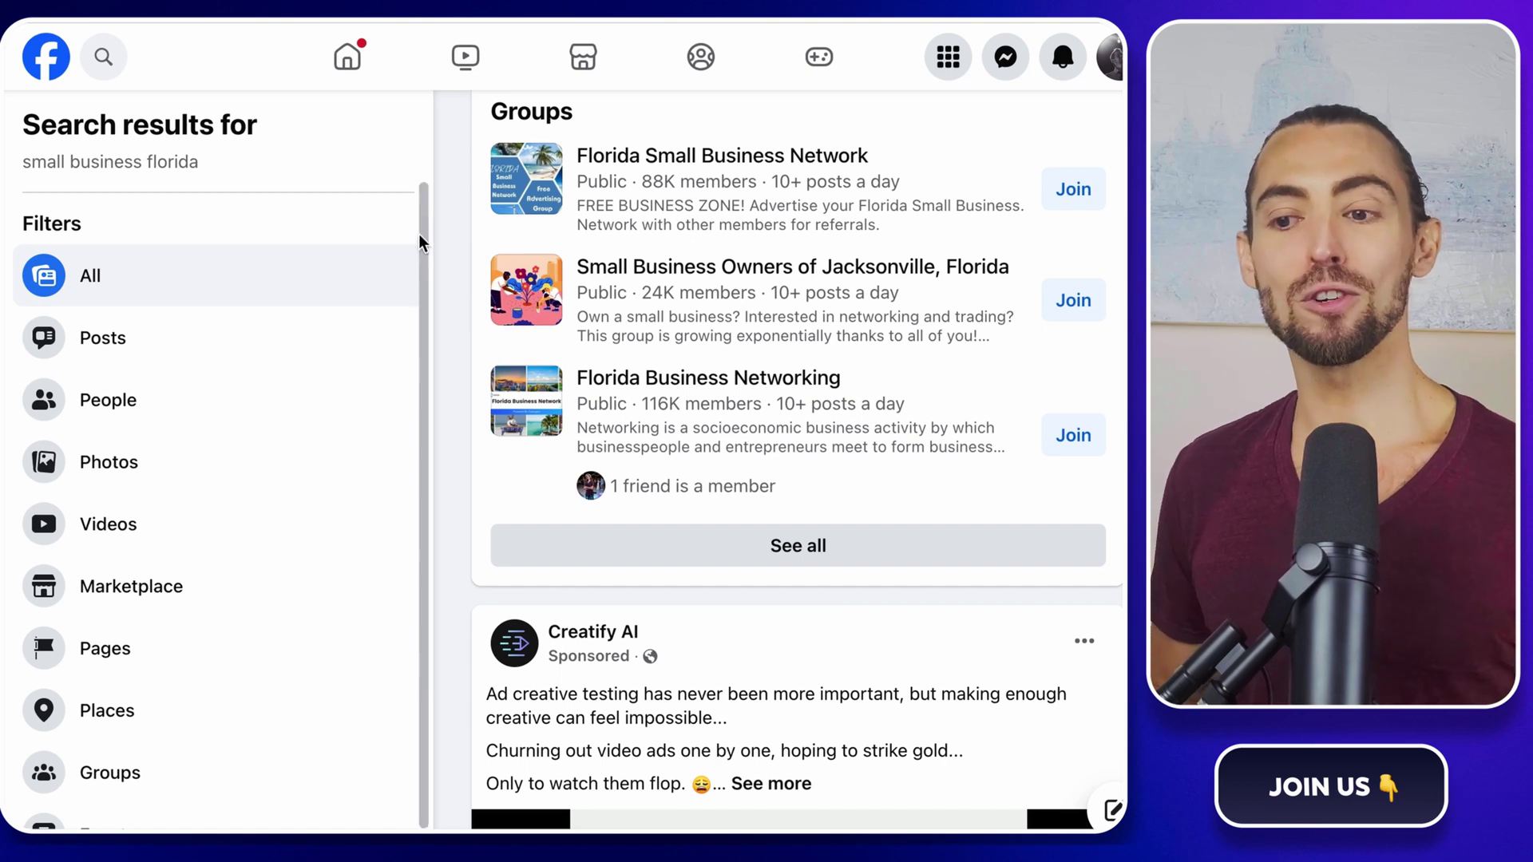
{"action": "scroll", "coordinate": [242, 559], "scroll_direction": "down", "scroll_amount": 1}
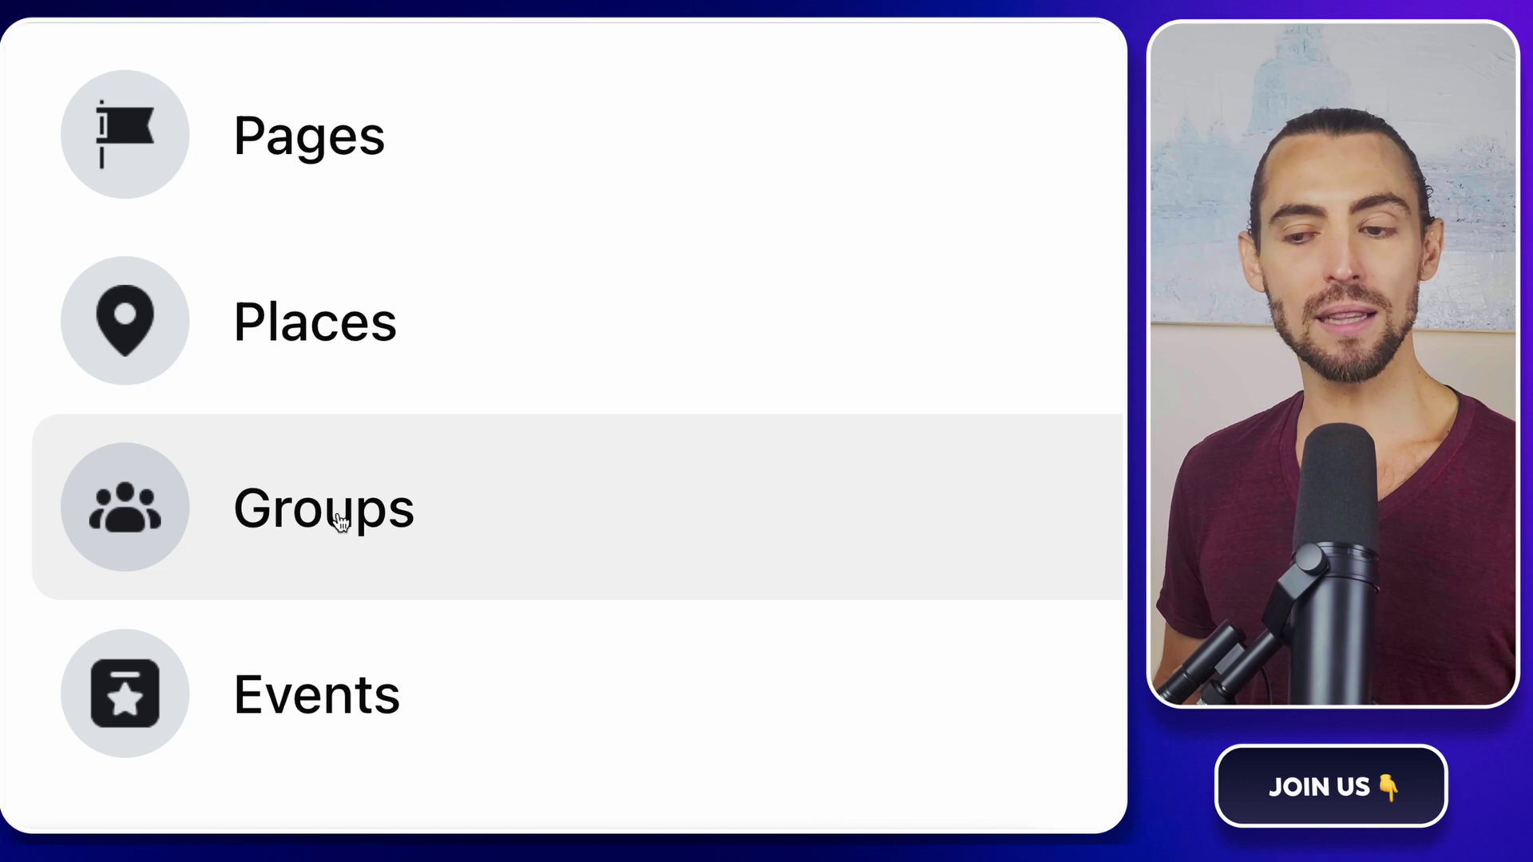
{"action": "left_click", "coordinate": [341, 522]}
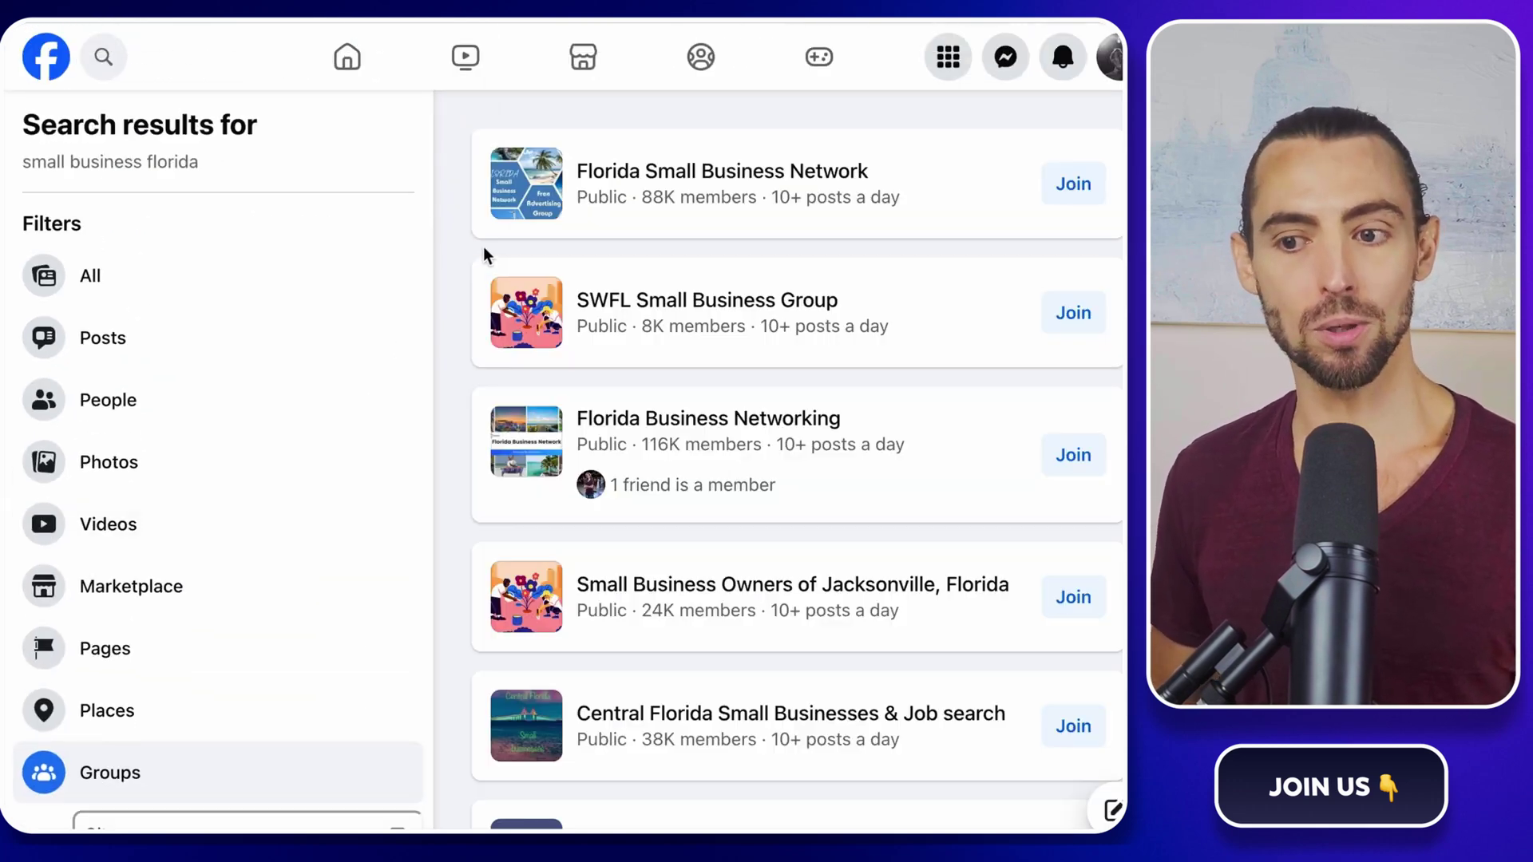
{"action": "scroll", "coordinate": [482, 250], "scroll_direction": "down", "scroll_amount": 3}
{"action": "mouse_move", "coordinate": [490, 259]}
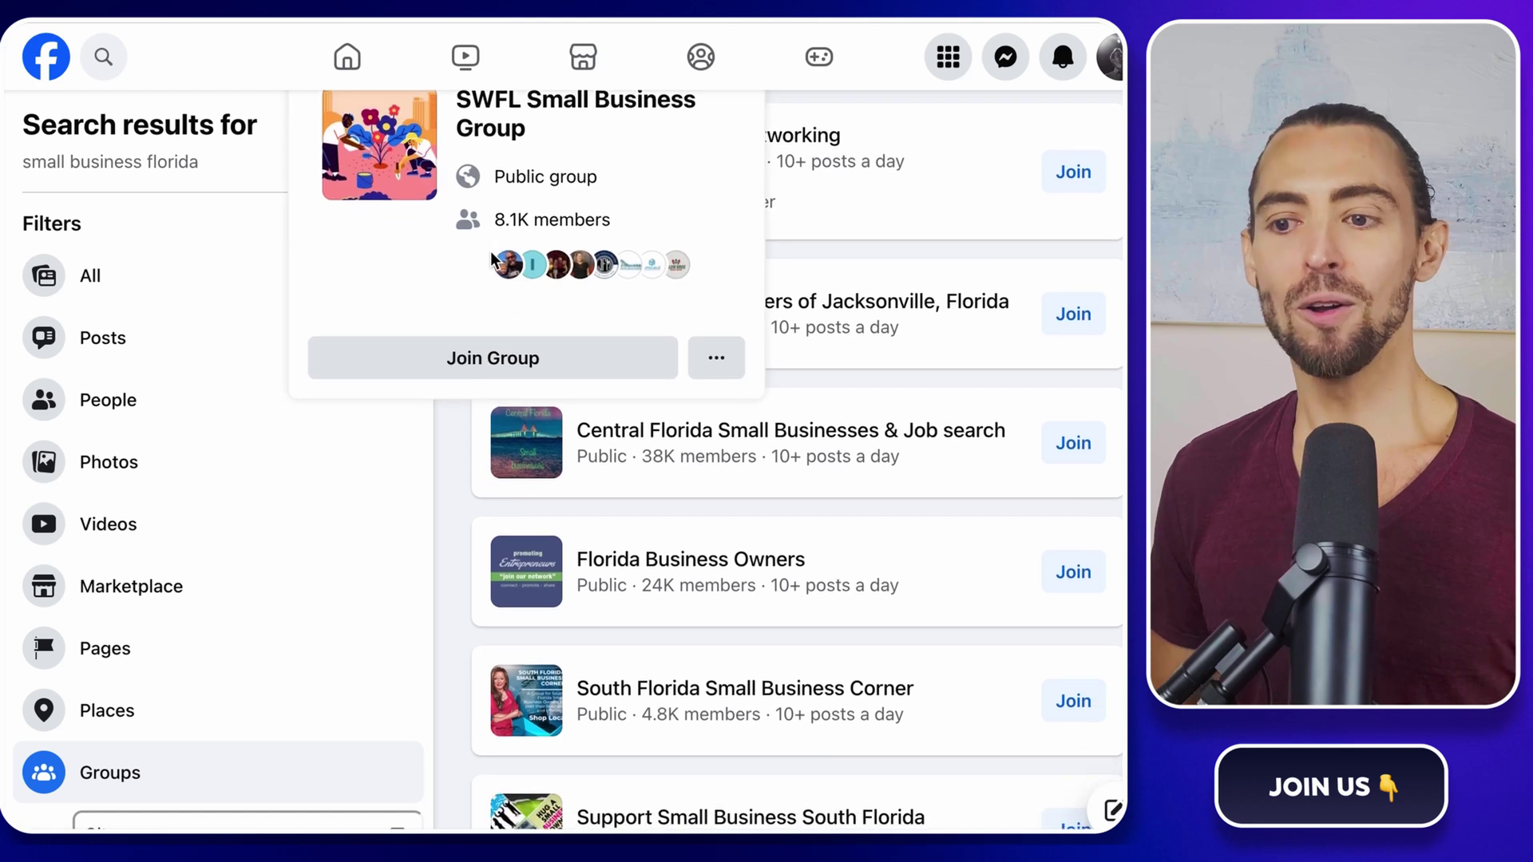
{"action": "scroll", "coordinate": [479, 256], "scroll_direction": "up", "scroll_amount": 3}
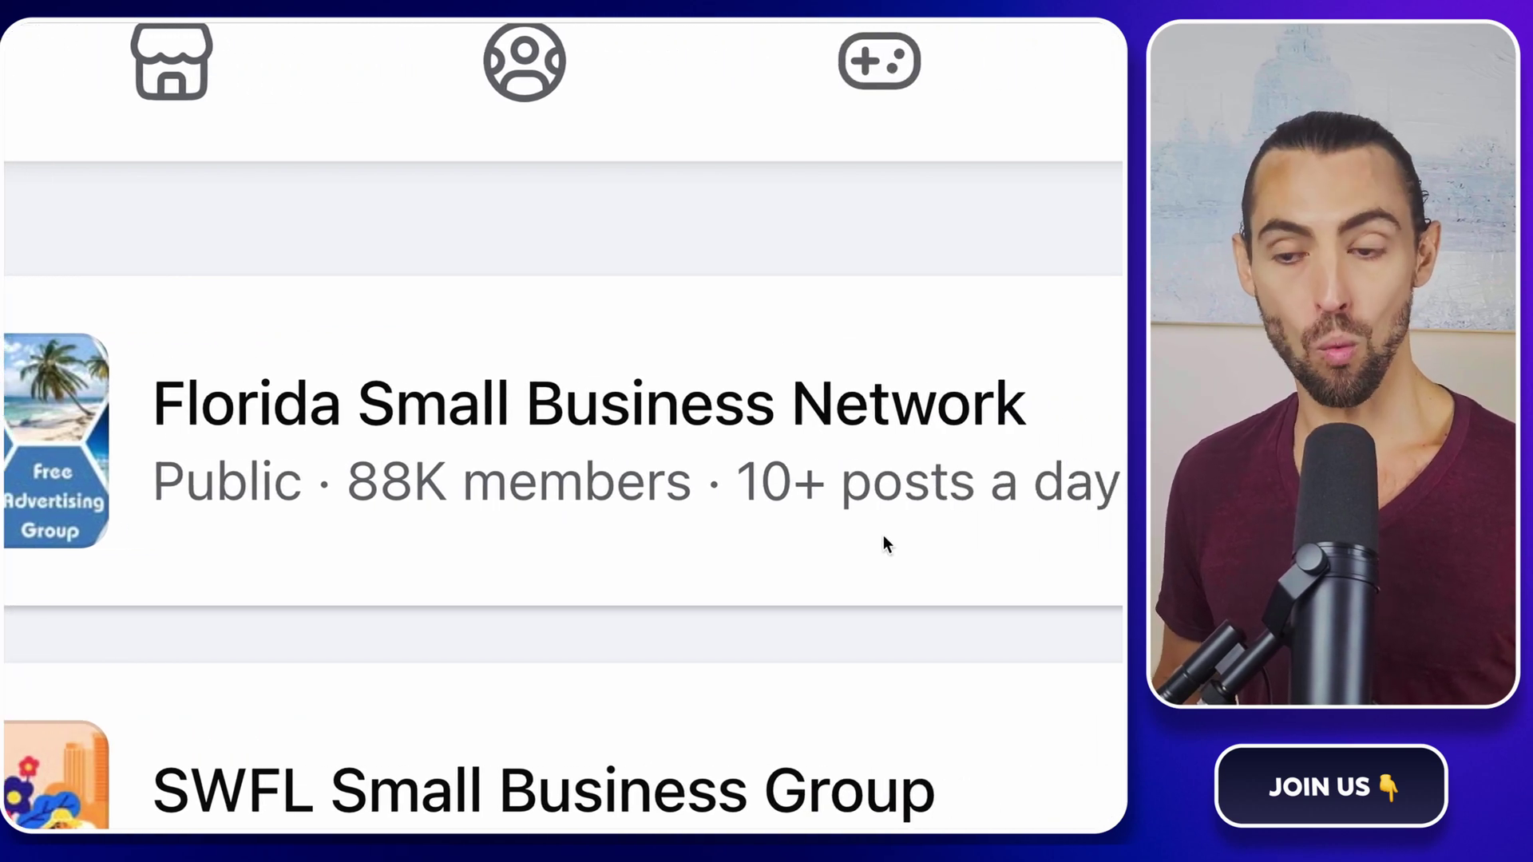
{"action": "scroll", "coordinate": [883, 536], "scroll_direction": "down", "scroll_amount": 3}
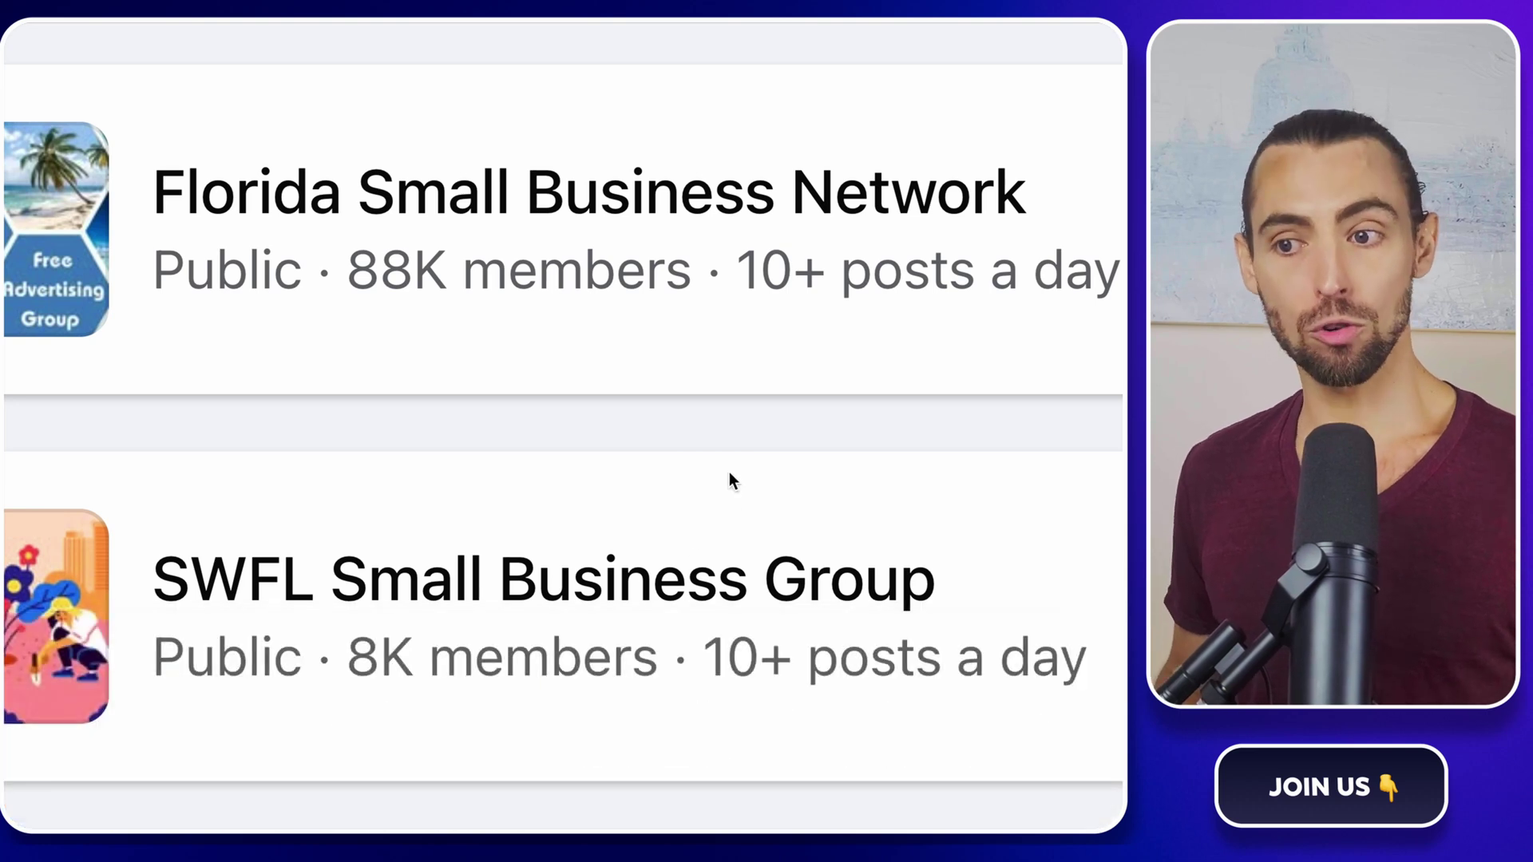
{"action": "scroll", "coordinate": [730, 479], "scroll_direction": "down", "scroll_amount": 7}
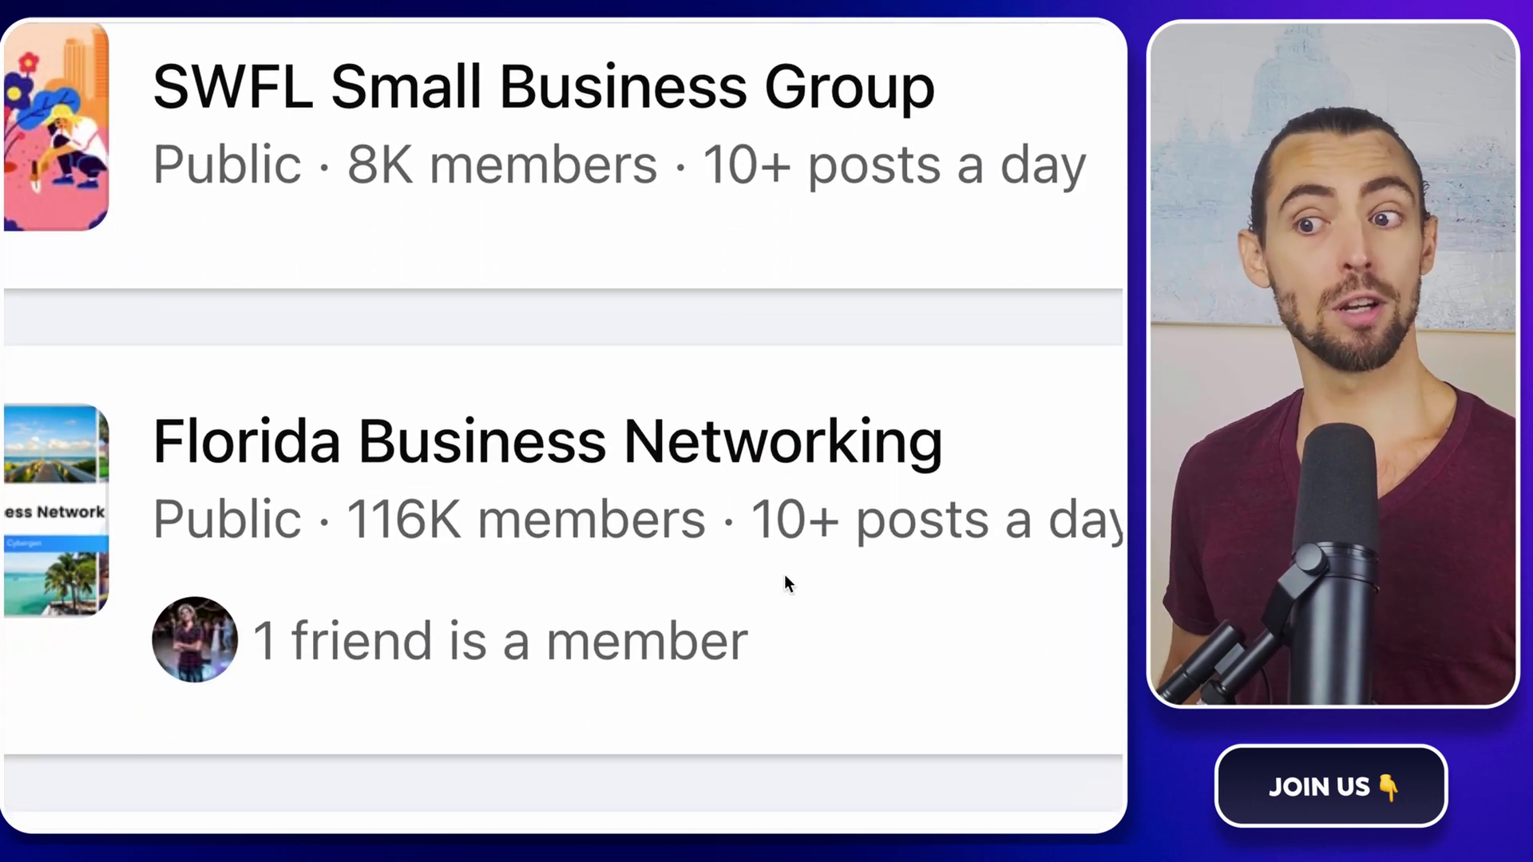
{"action": "scroll", "coordinate": [784, 569], "scroll_direction": "down", "scroll_amount": 7}
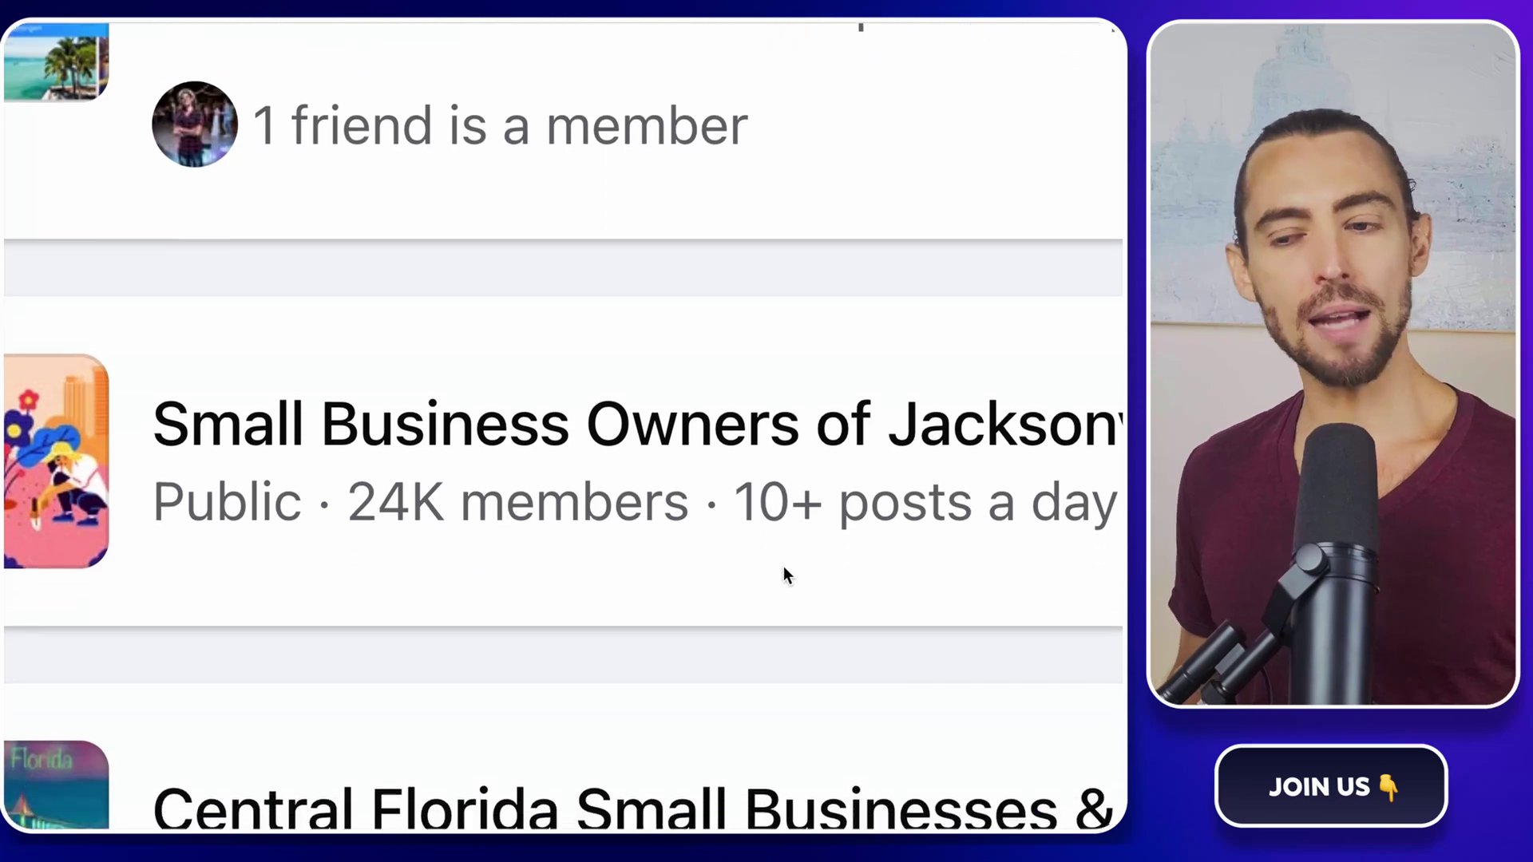
{"action": "scroll", "coordinate": [784, 567], "scroll_direction": "down", "scroll_amount": 4}
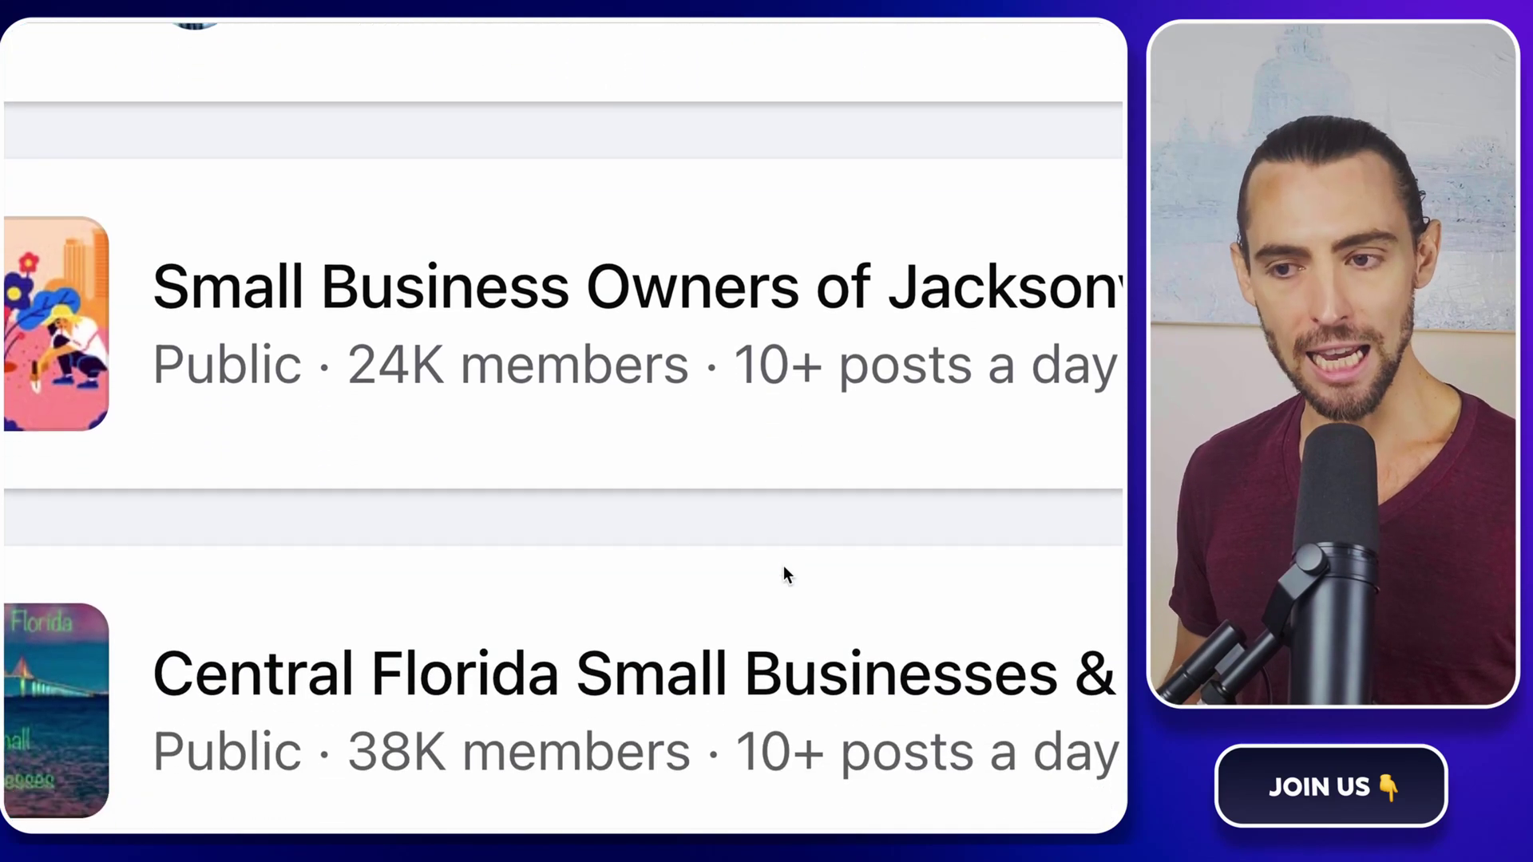
{"action": "scroll", "coordinate": [793, 589], "scroll_direction": "down", "scroll_amount": 1}
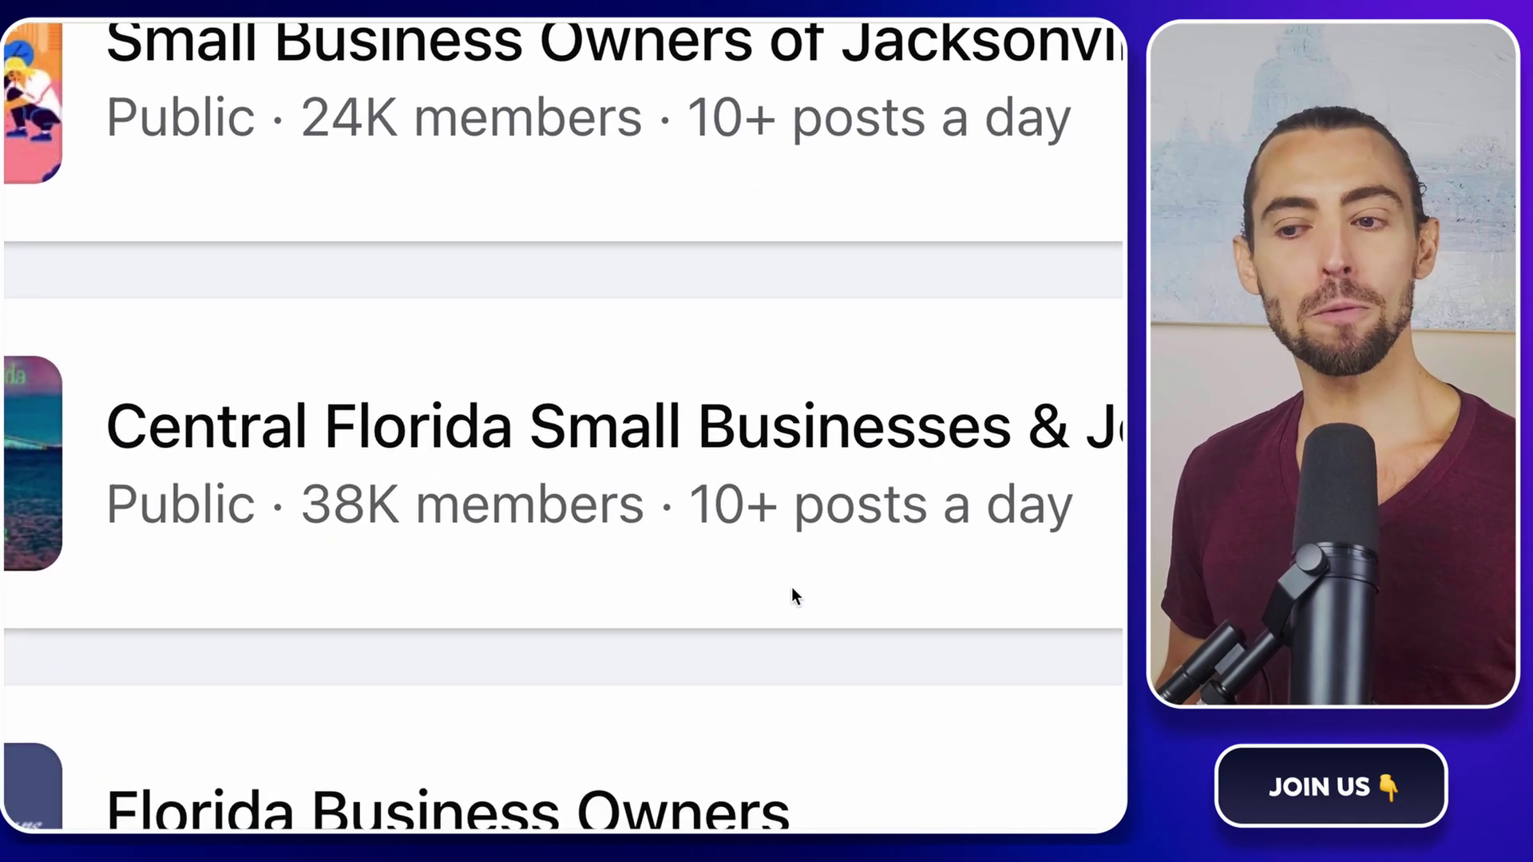
{"action": "scroll", "coordinate": [792, 587], "scroll_direction": "down", "scroll_amount": 2}
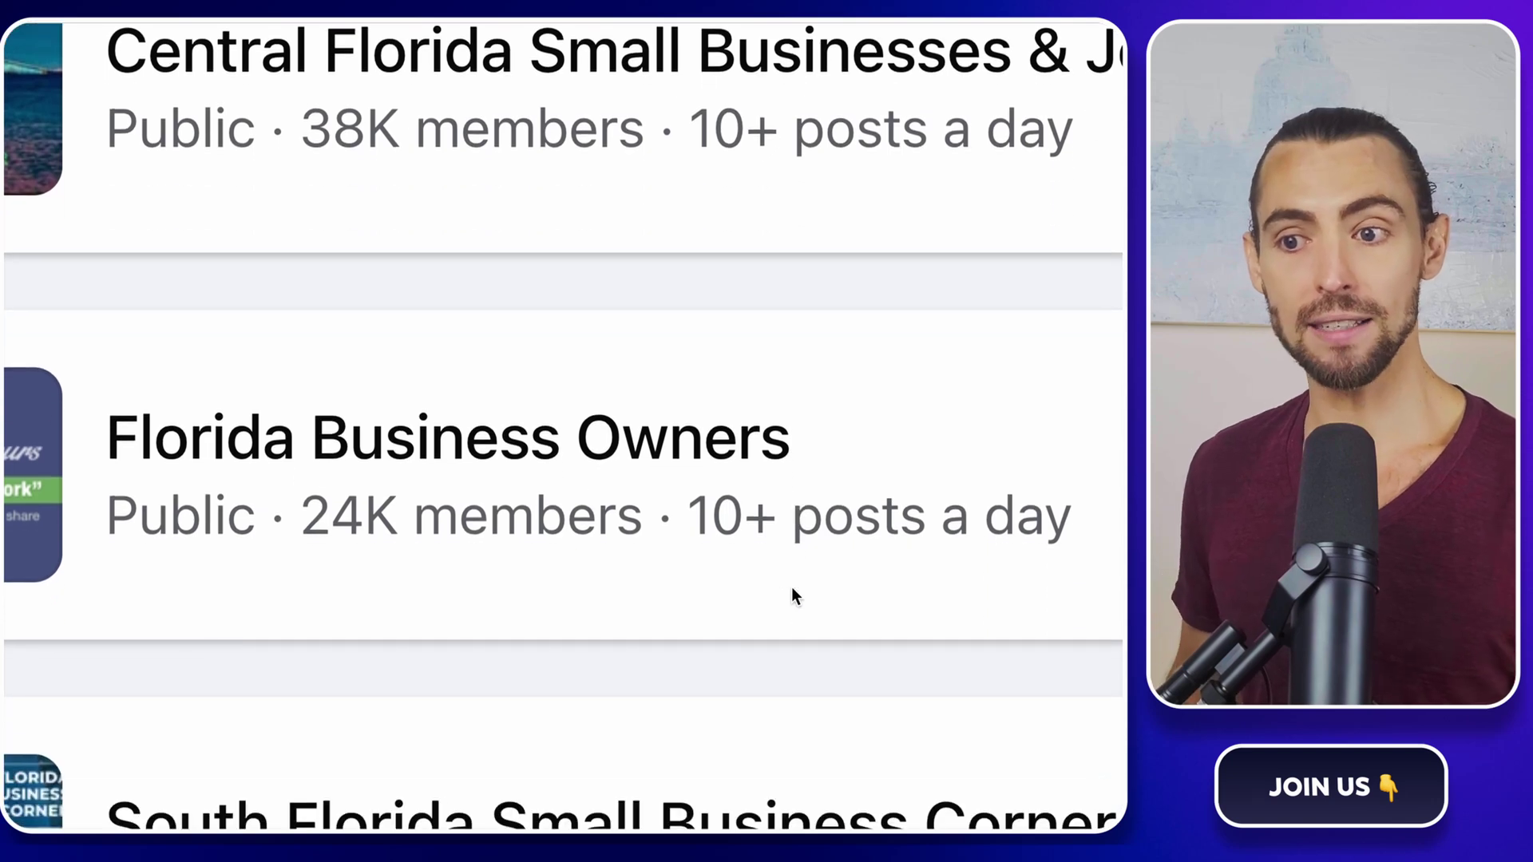
{"action": "scroll", "coordinate": [792, 587], "scroll_direction": "down", "scroll_amount": 5}
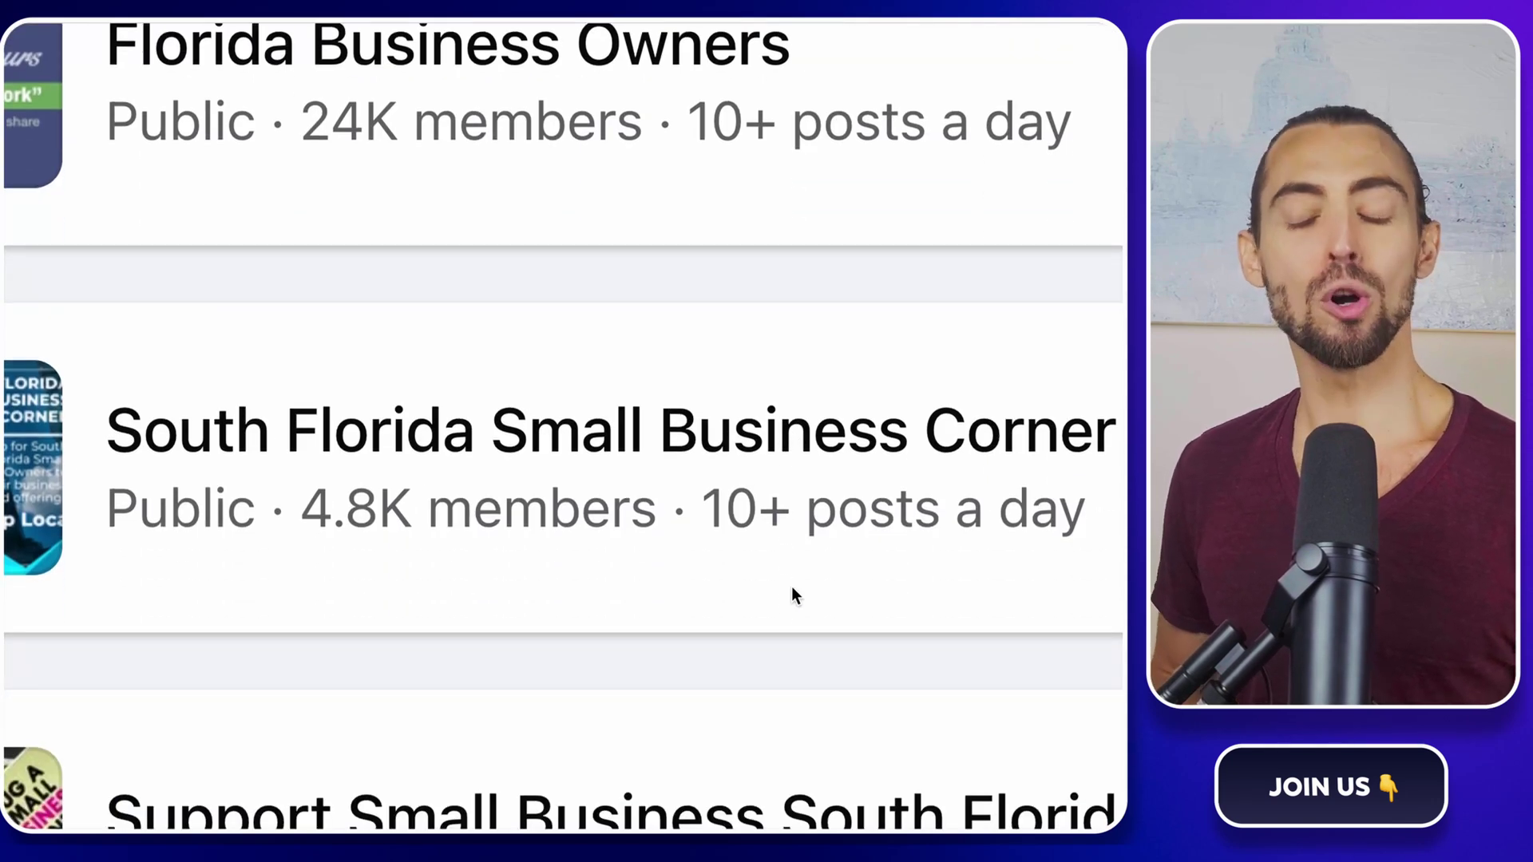
{"action": "scroll", "coordinate": [793, 589], "scroll_direction": "down", "scroll_amount": 5}
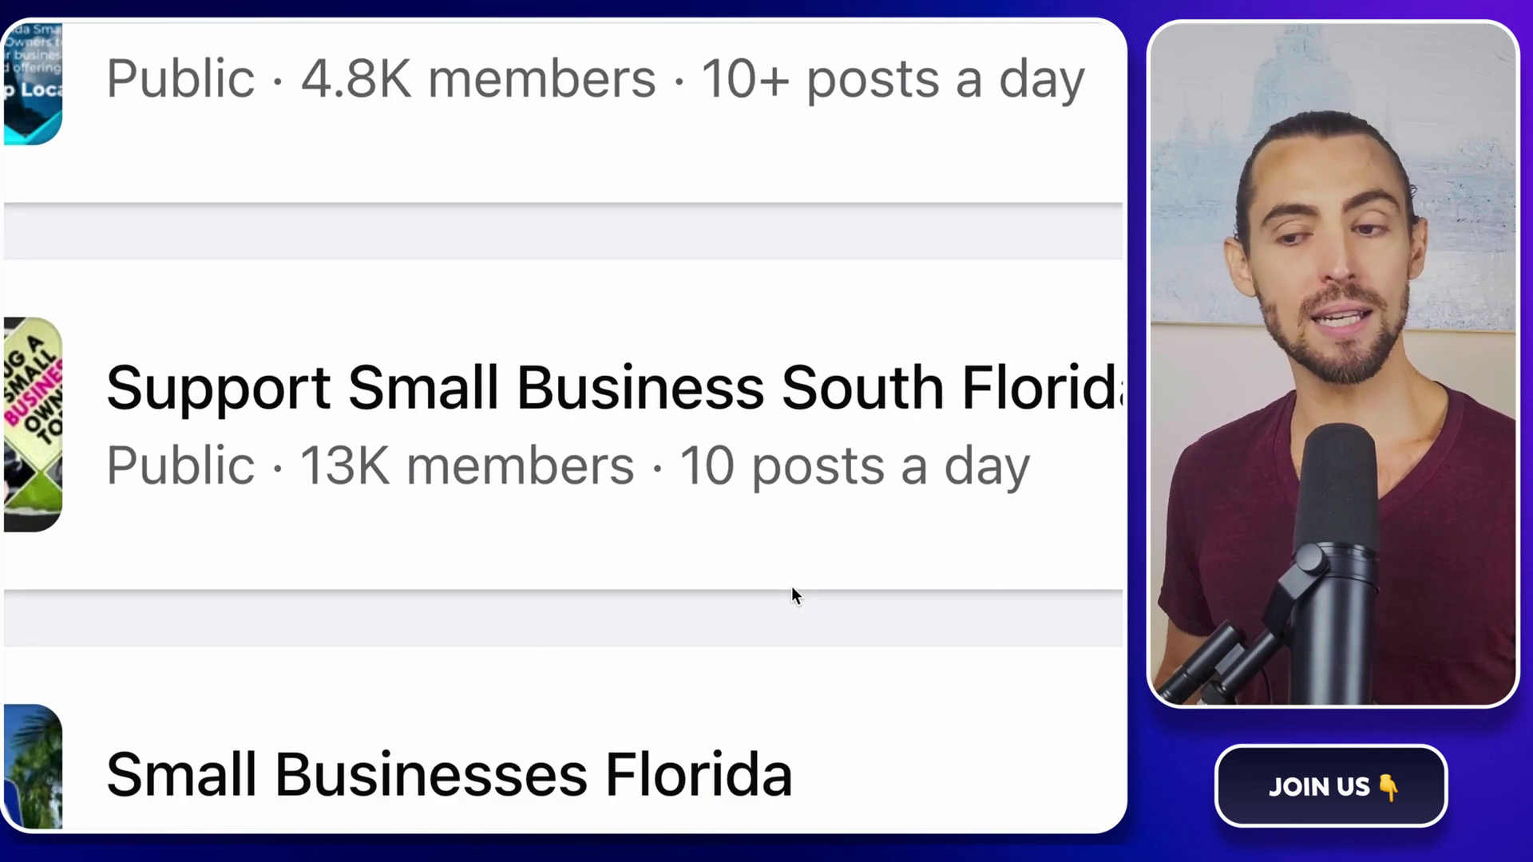
{"action": "scroll", "coordinate": [792, 587], "scroll_direction": "down", "scroll_amount": 4}
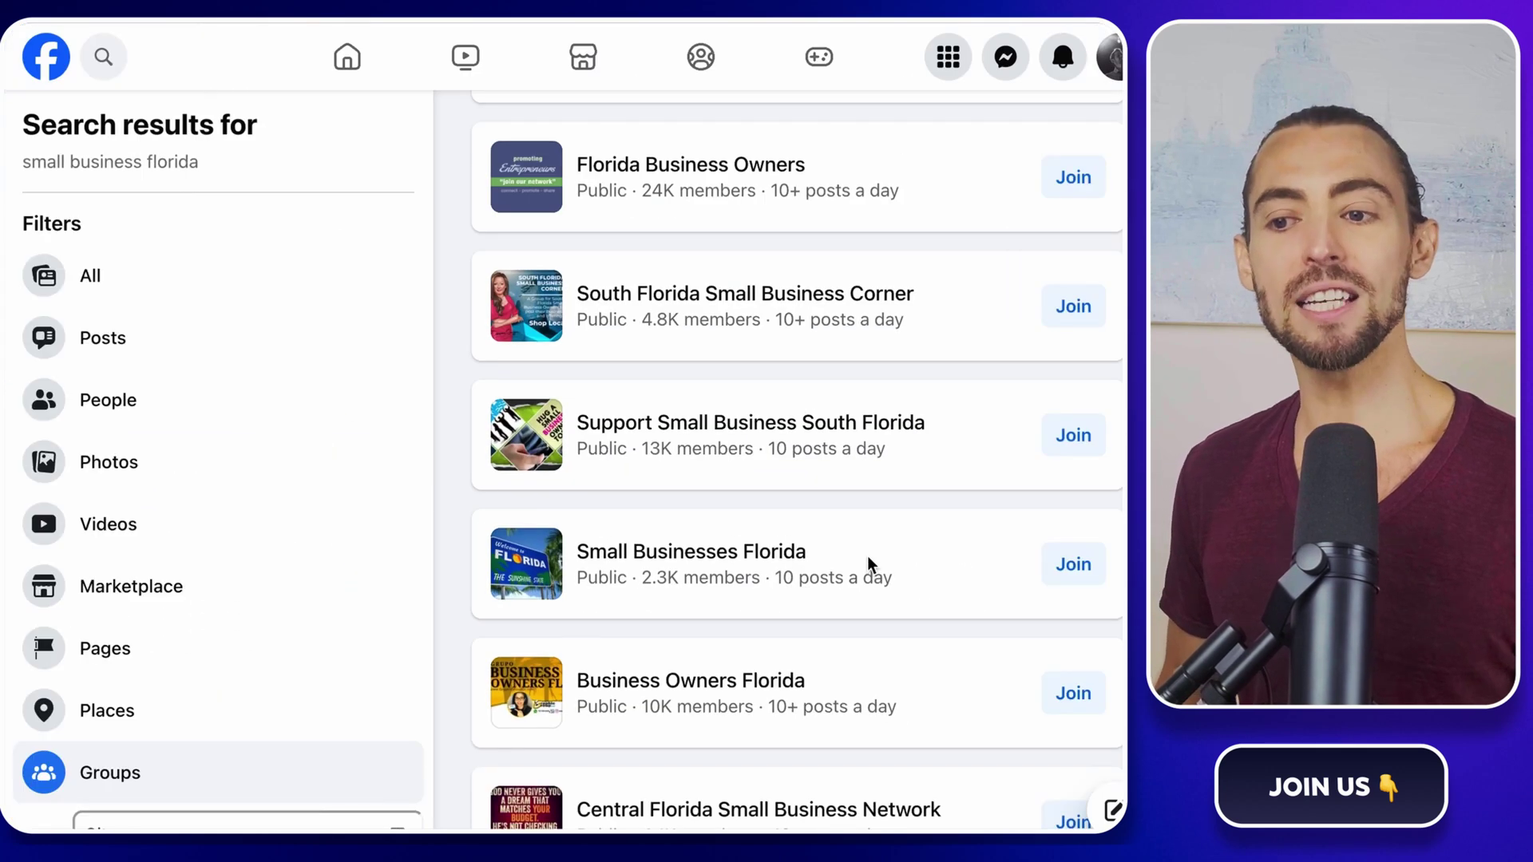
{"action": "mouse_move", "coordinate": [983, 508]}
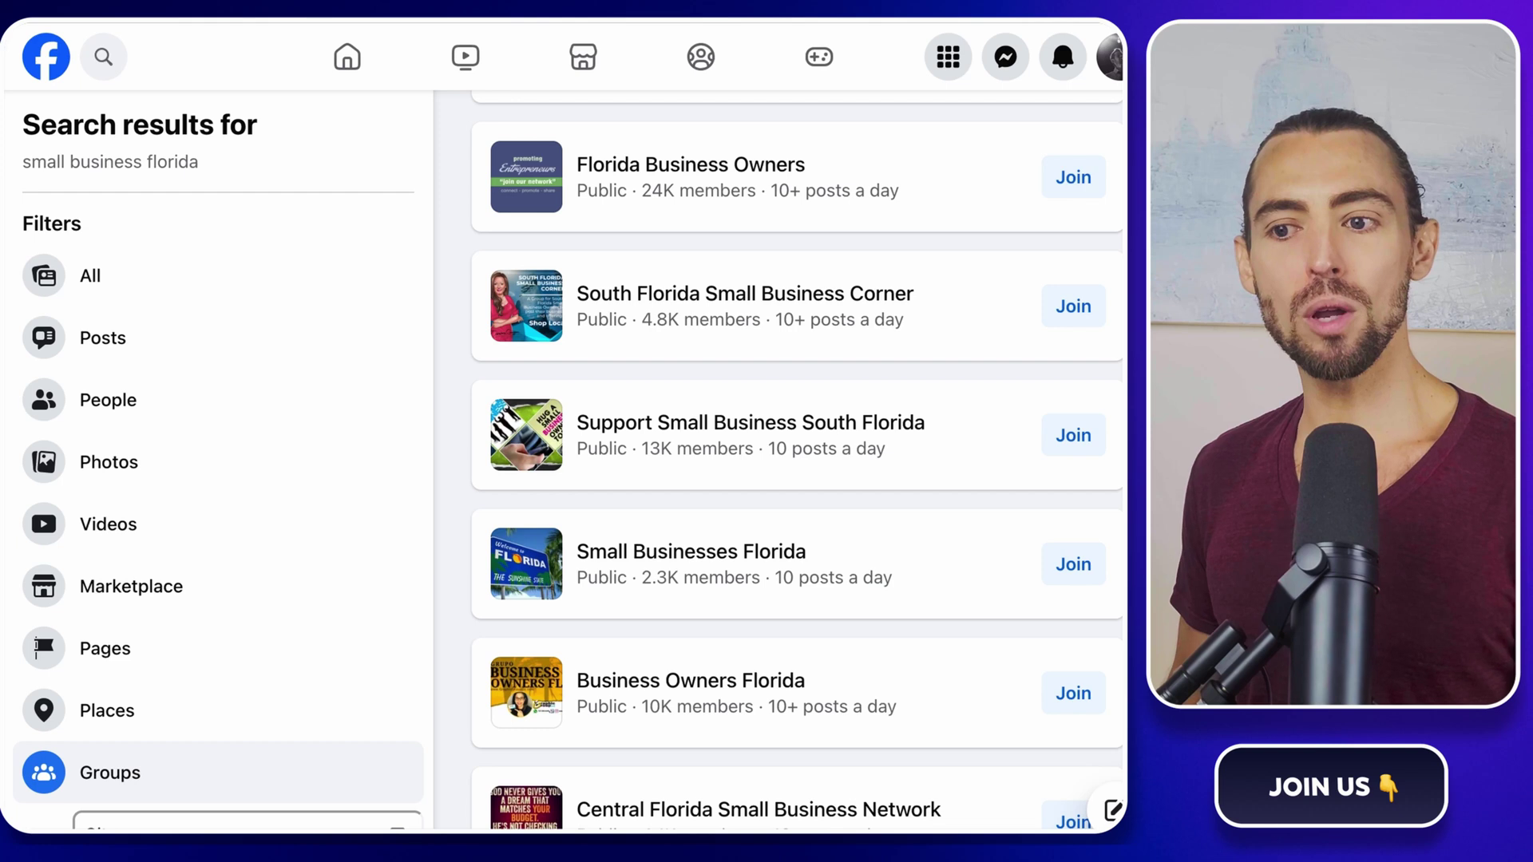
{"action": "scroll", "coordinate": [797, 461], "scroll_direction": "up", "scroll_amount": 5}
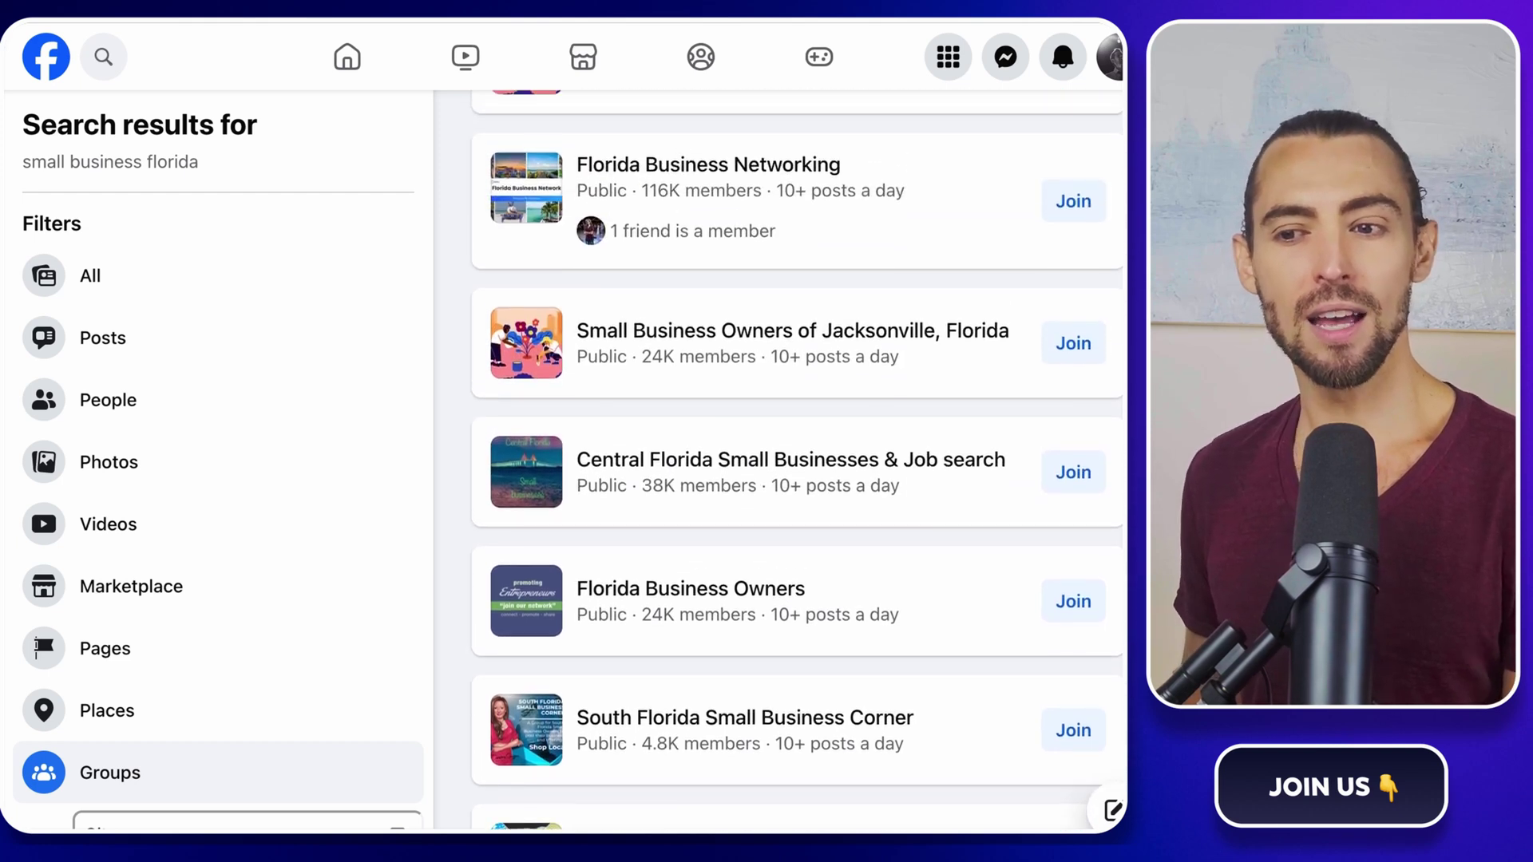
{"action": "scroll", "coordinate": [797, 461], "scroll_direction": "up", "scroll_amount": 3}
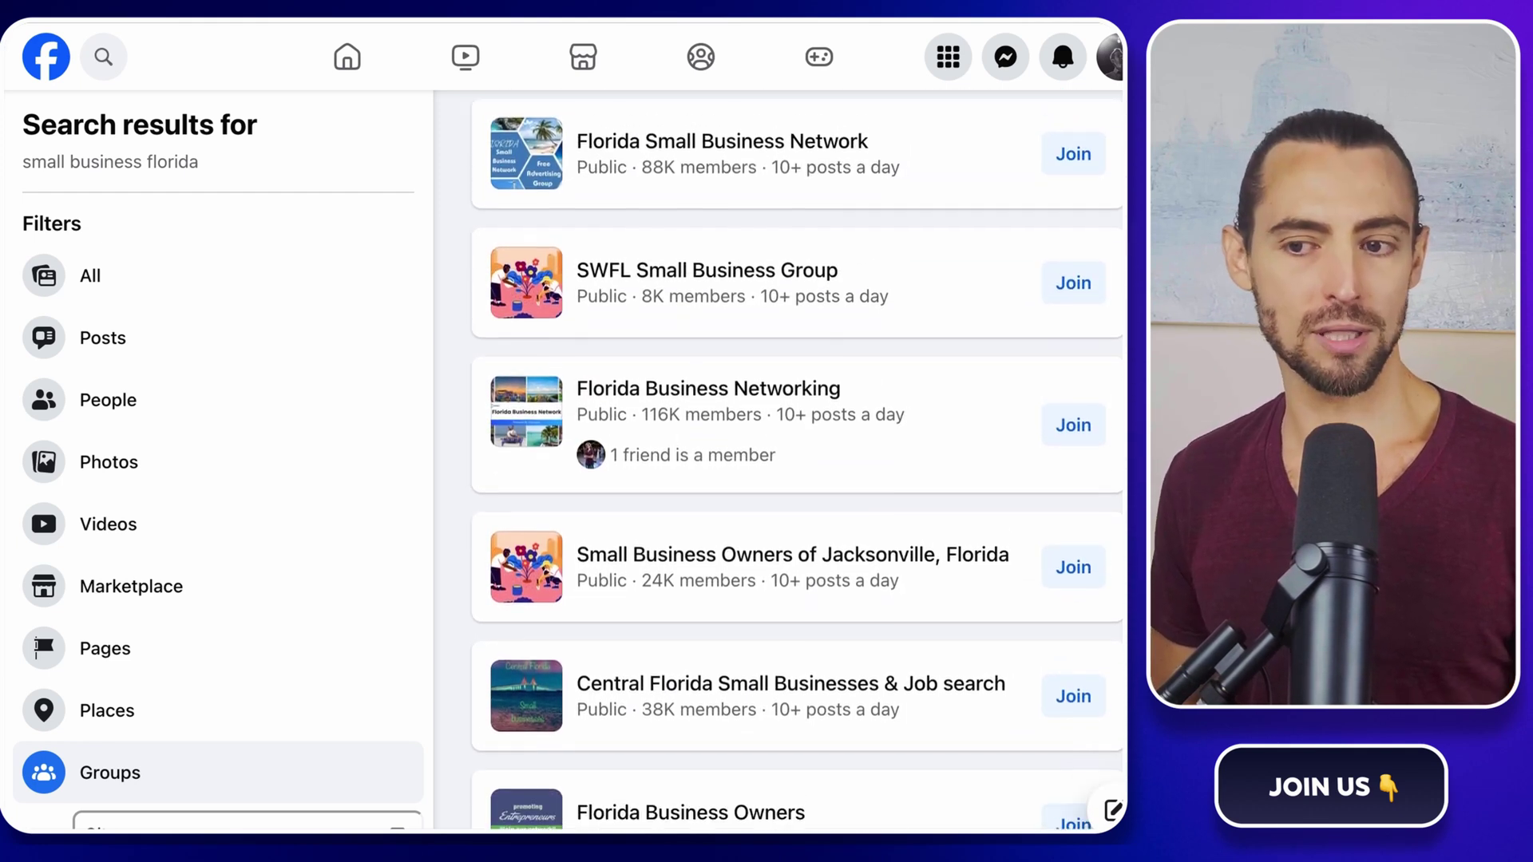
Step: Browse the South Florida Small Business Network group page and close the Extensions list
{"action": "scroll", "coordinate": [797, 461], "scroll_direction": "down", "scroll_amount": 1}
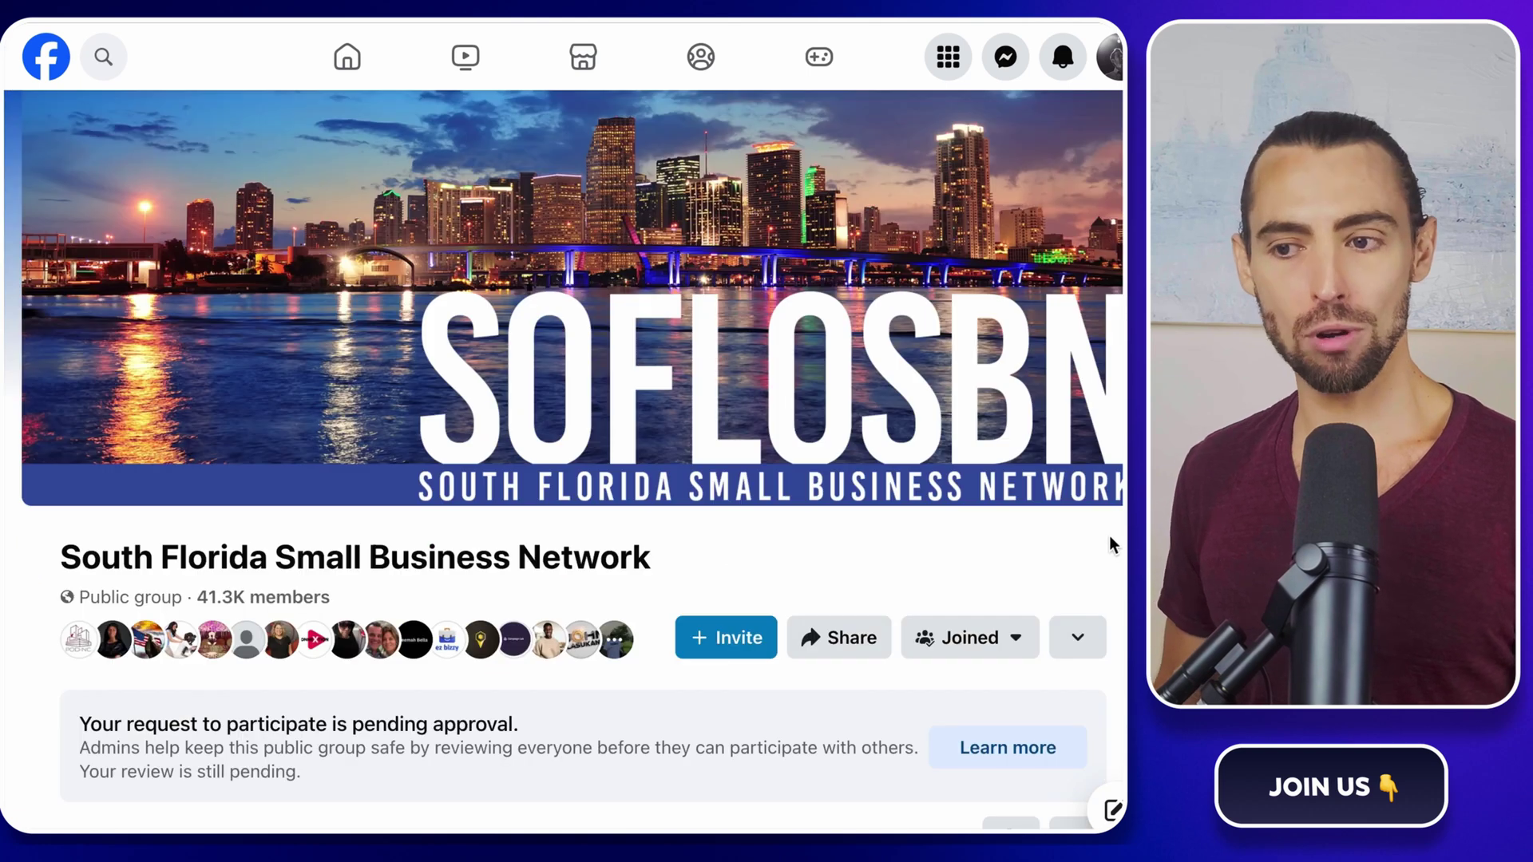
{"action": "scroll", "coordinate": [1110, 543], "scroll_direction": "down", "scroll_amount": 5}
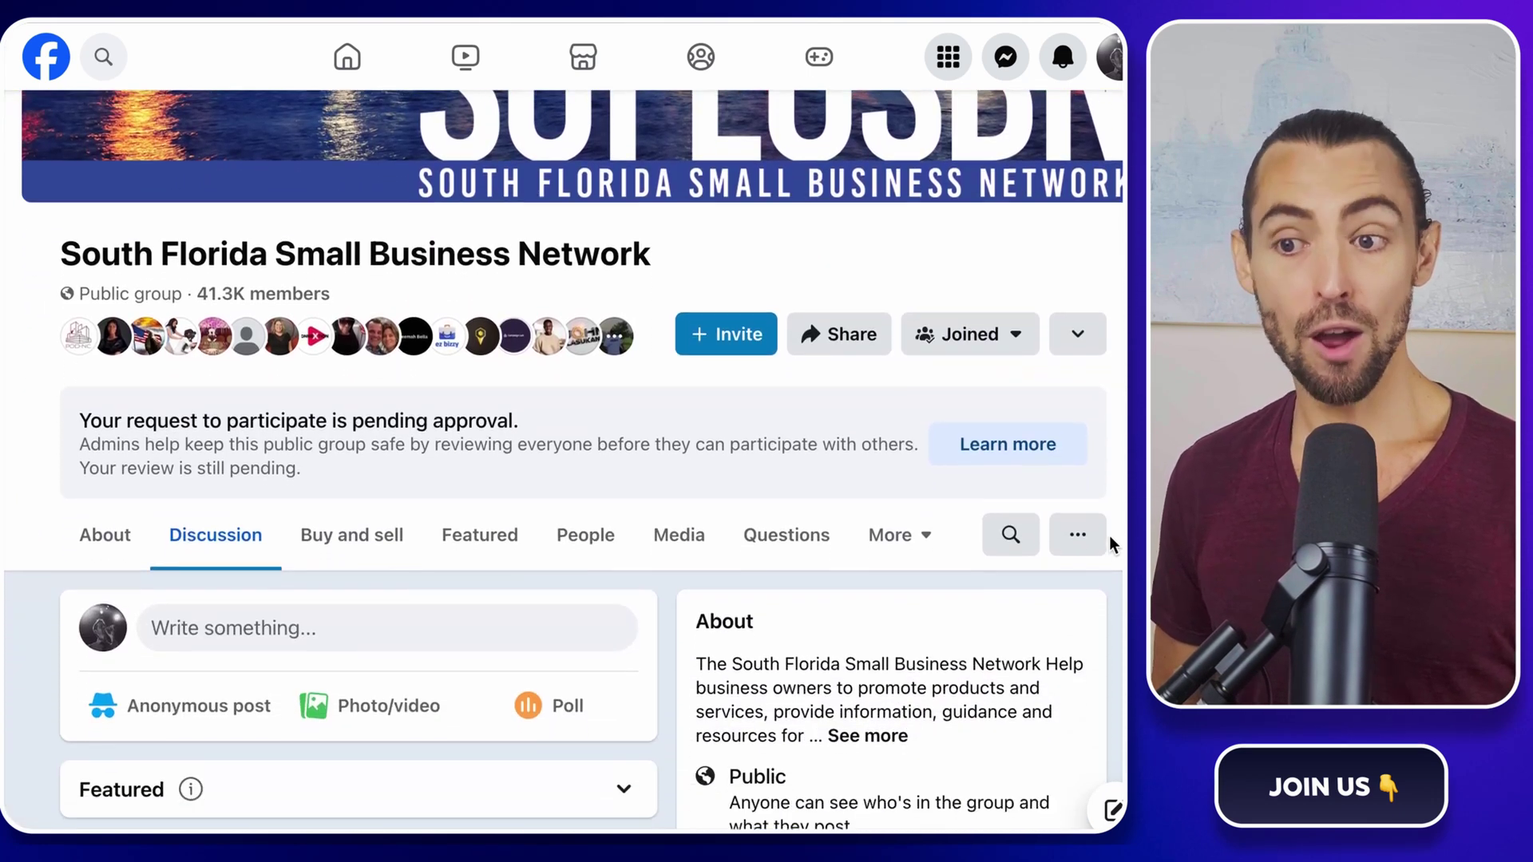
{"action": "scroll", "coordinate": [1109, 535], "scroll_direction": "down", "scroll_amount": 2}
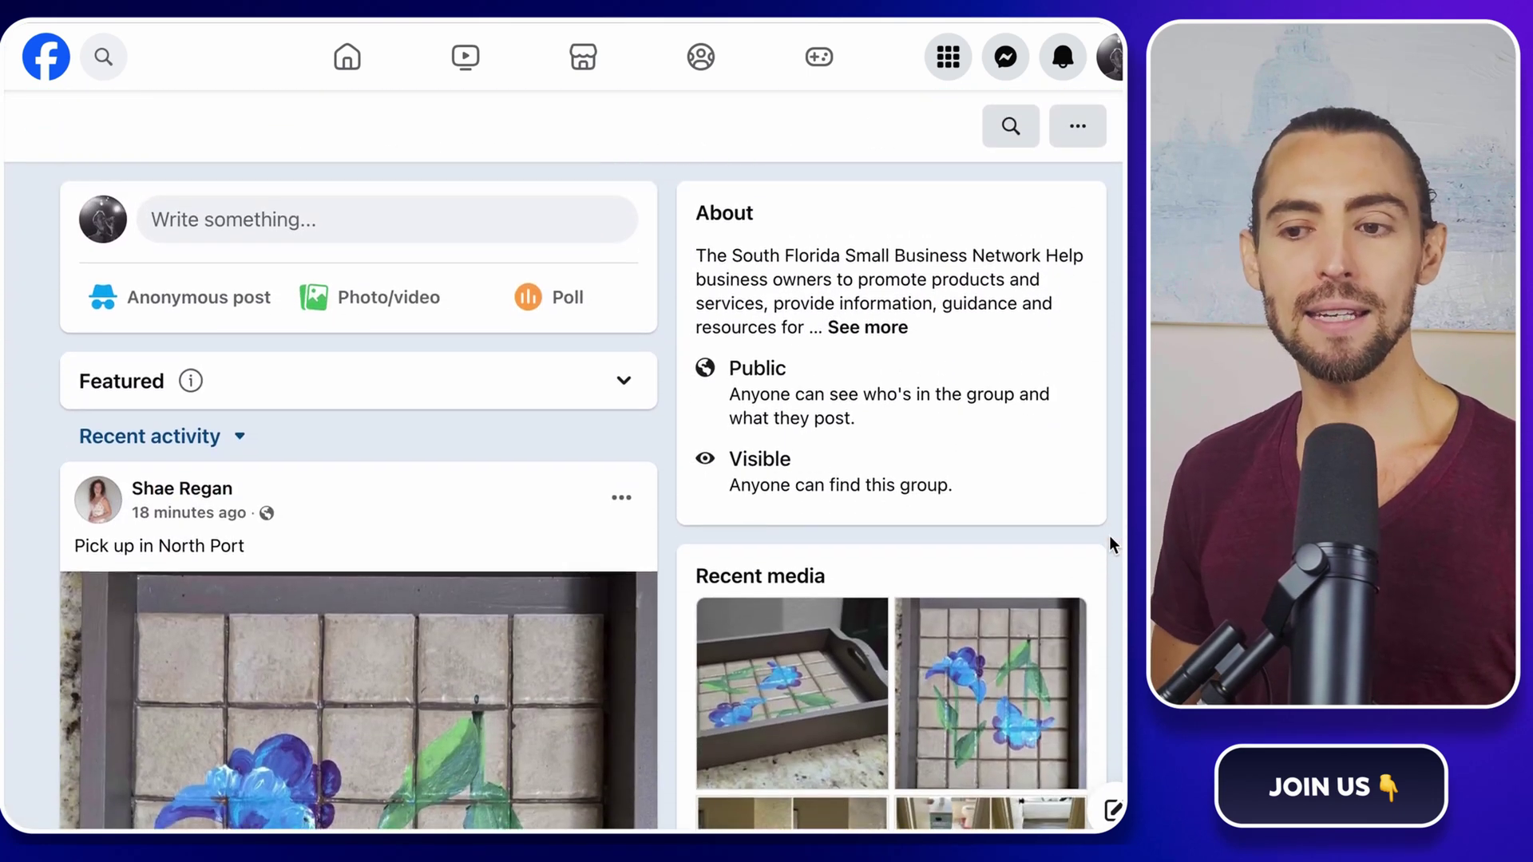
{"action": "scroll", "coordinate": [1109, 535], "scroll_direction": "up", "scroll_amount": 7}
{"action": "scroll", "coordinate": [1109, 535], "scroll_direction": "up", "scroll_amount": 2}
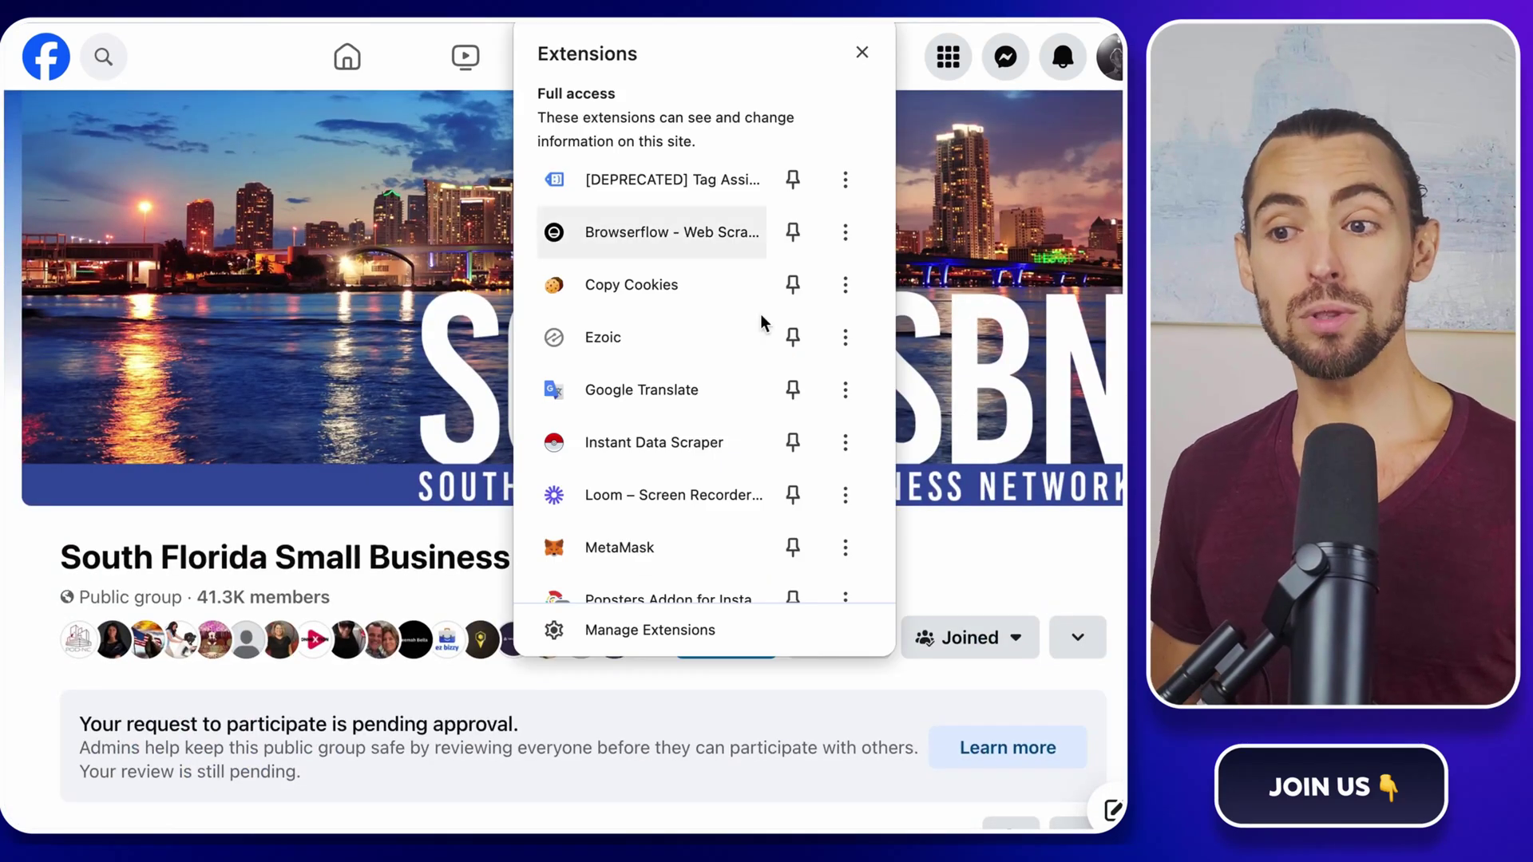
{"action": "scroll", "coordinate": [746, 383], "scroll_direction": "down", "scroll_amount": 1}
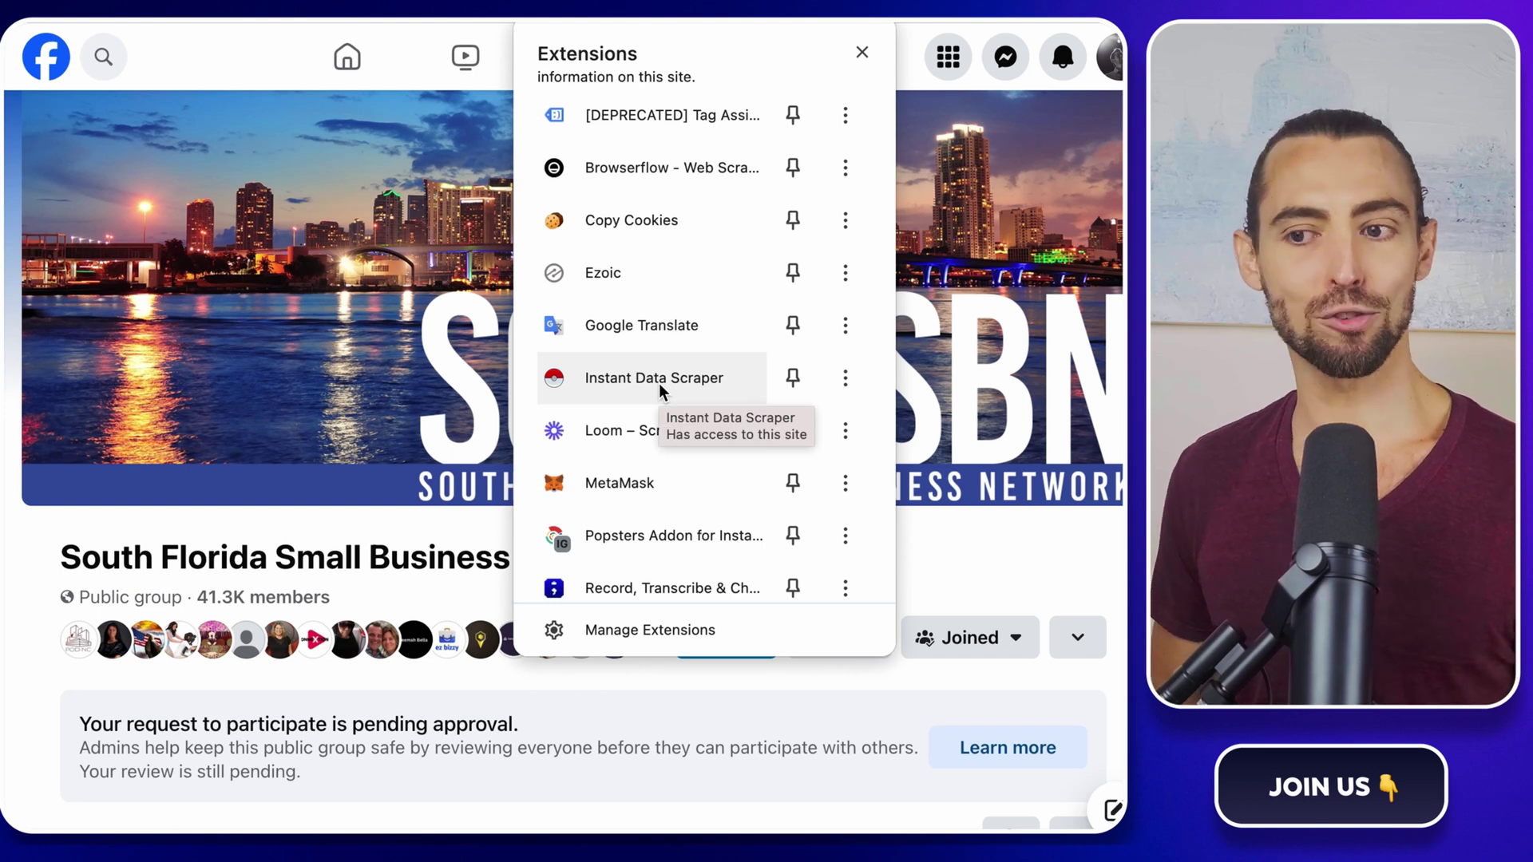
{"action": "left_click", "coordinate": [1030, 297]}
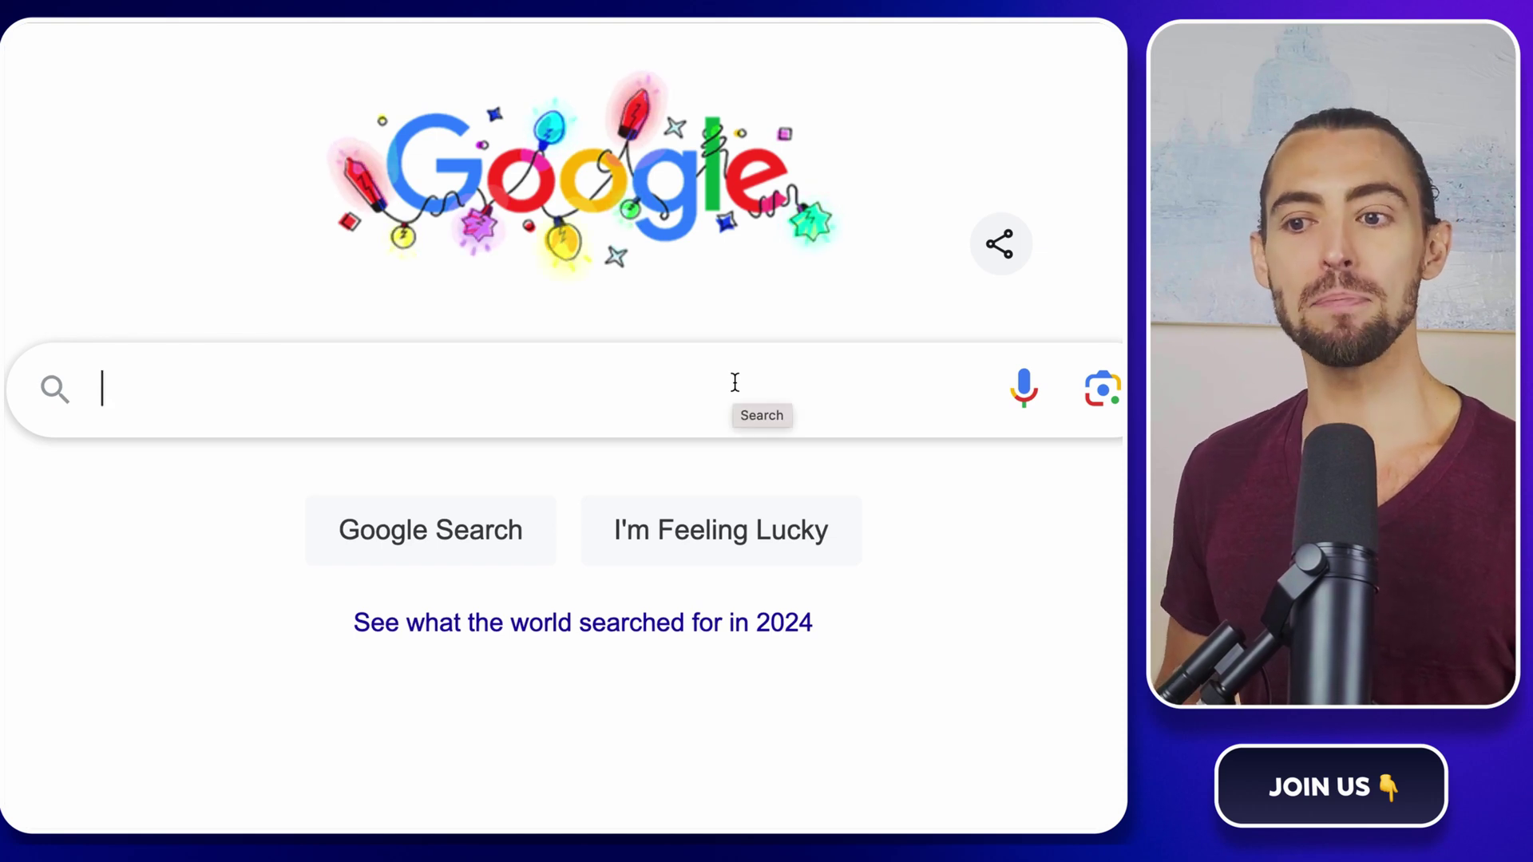
Step: Reach Chrome Web Store via Google and search 'insta' to open Instant Data Scraper
{"action": "type", "text": "chr"}
{"action": "key", "text": "Down"}
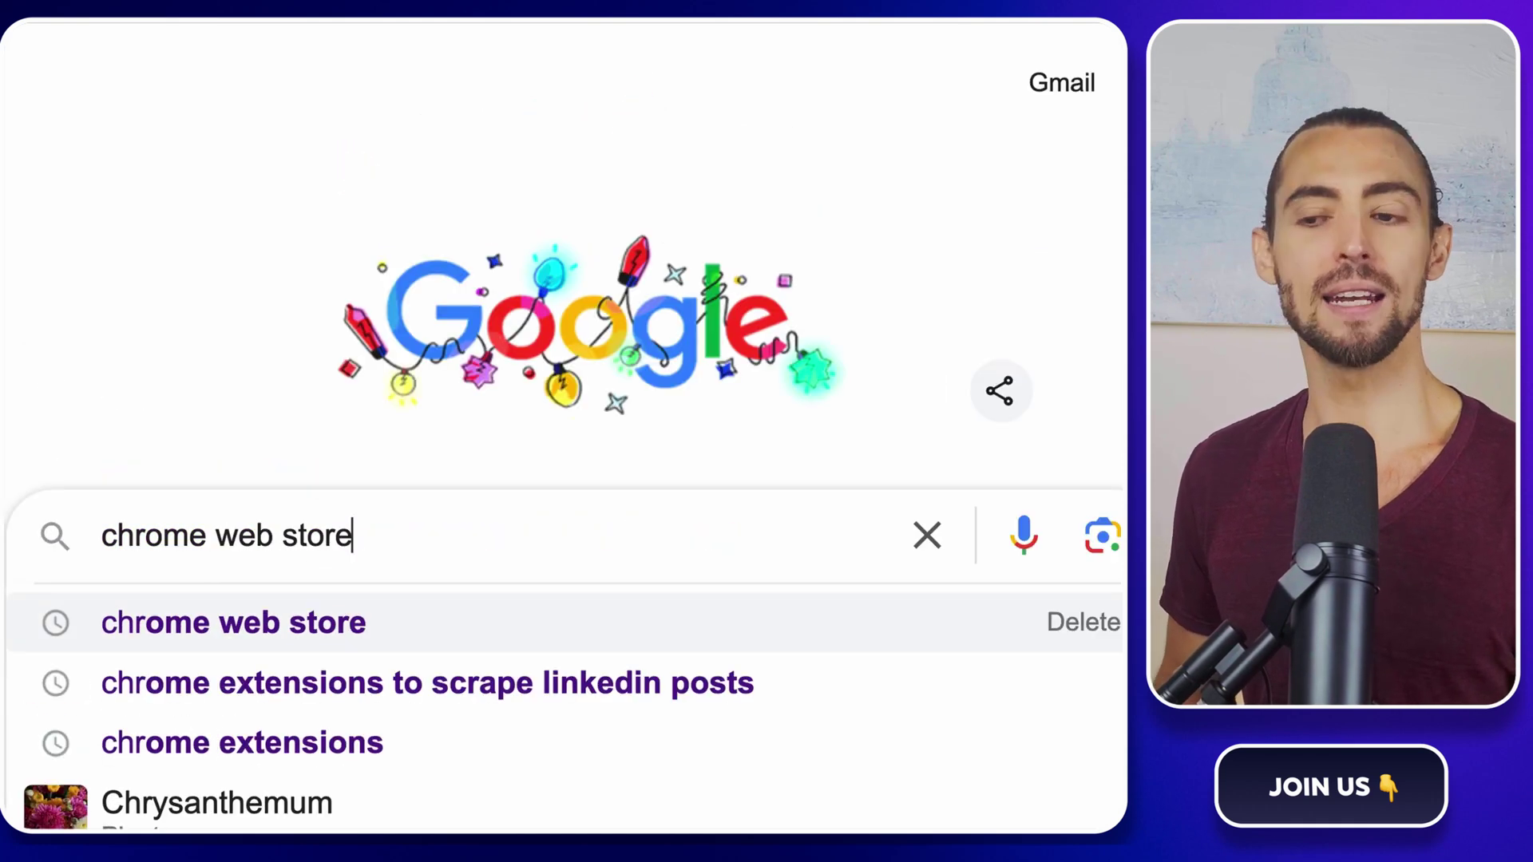
{"action": "key", "text": "Return"}
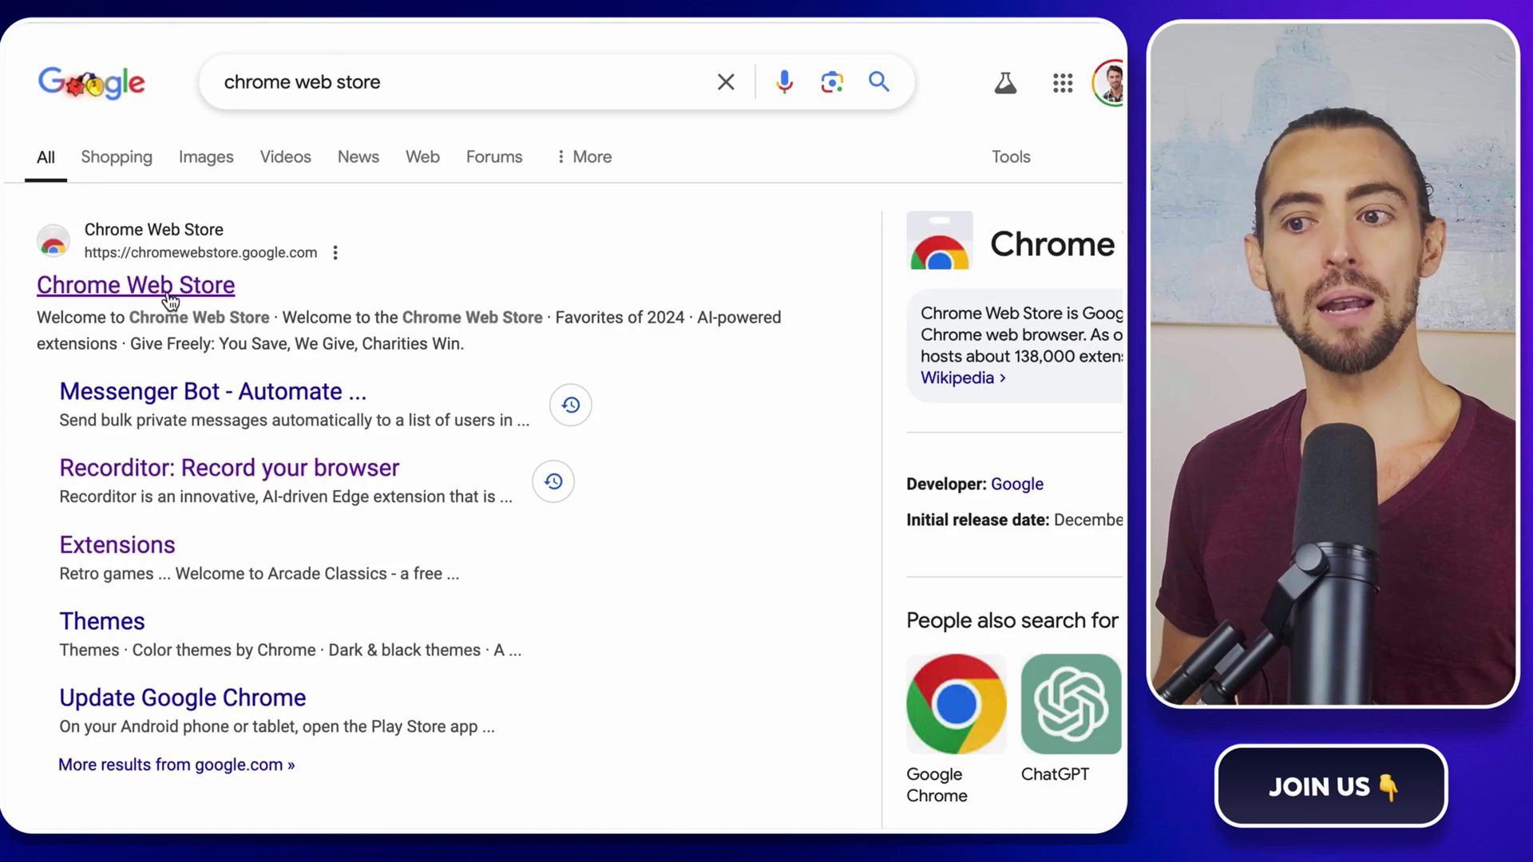
{"action": "left_click", "coordinate": [448, 300]}
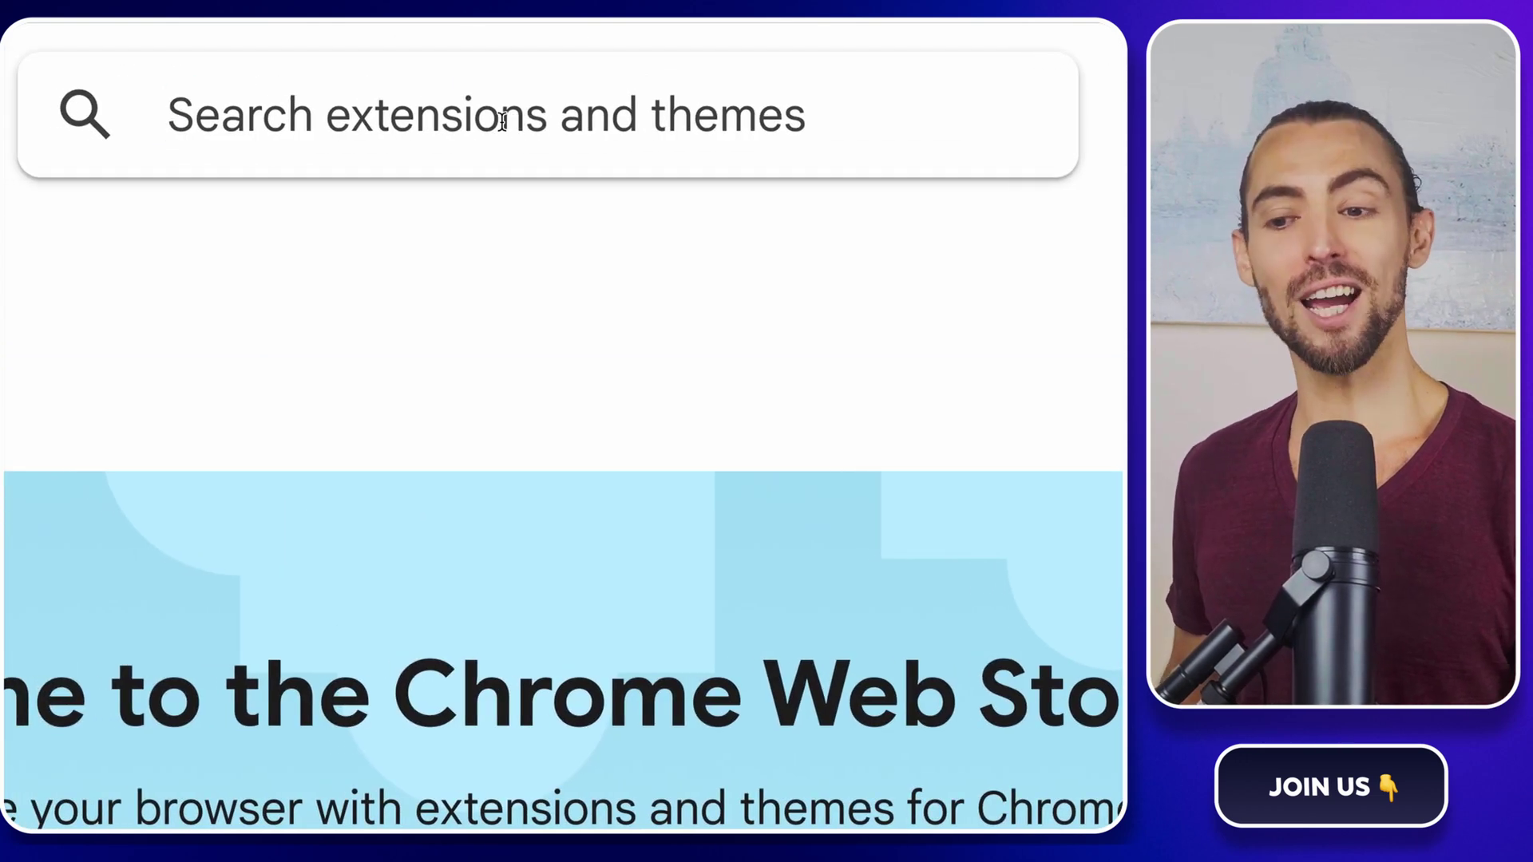
{"action": "type", "text": "insta"}
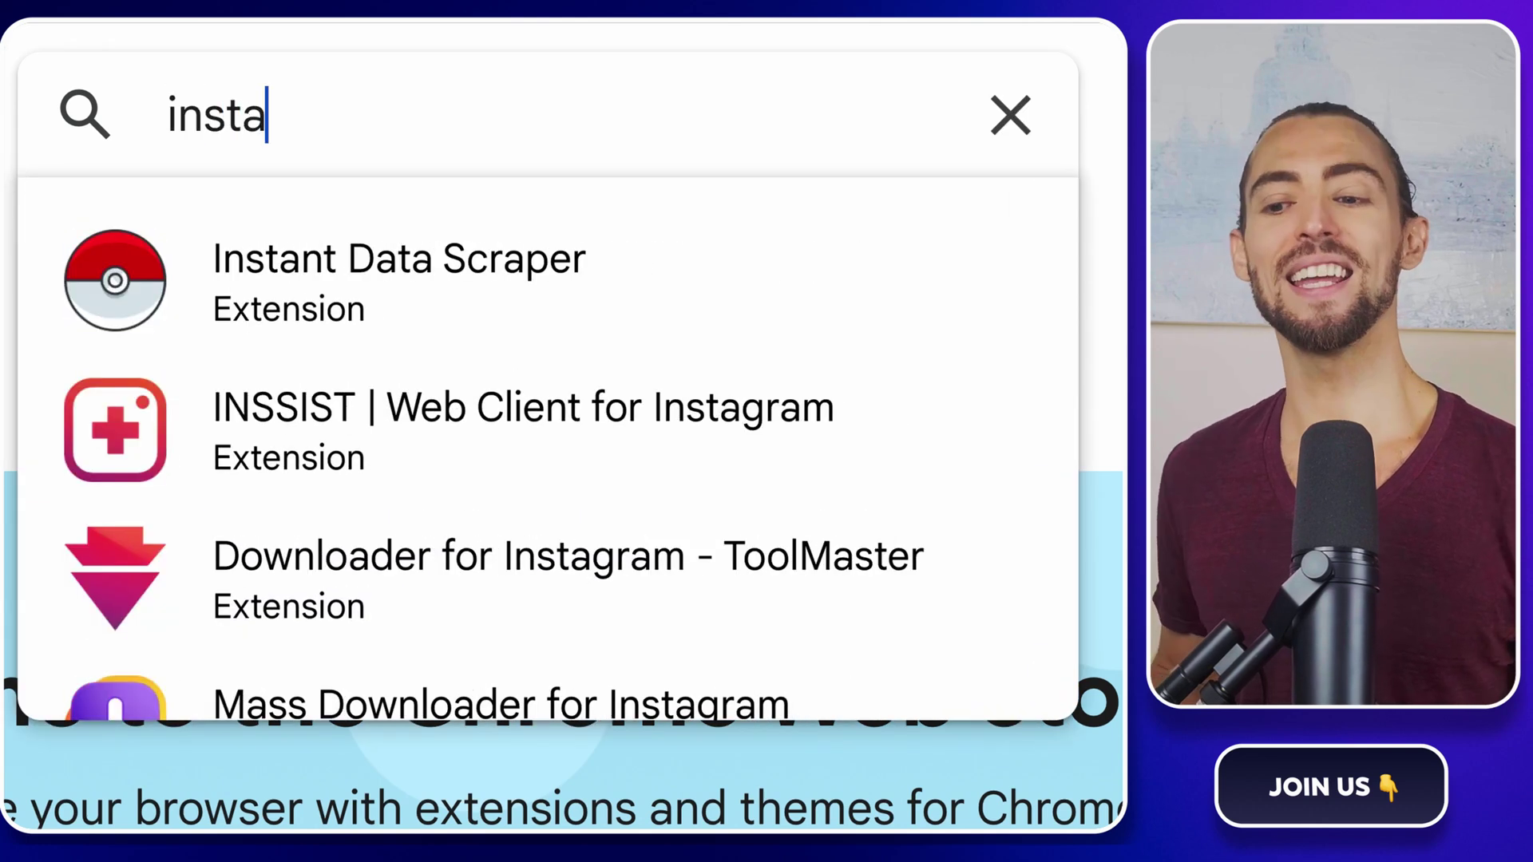
{"action": "left_click", "coordinate": [431, 262]}
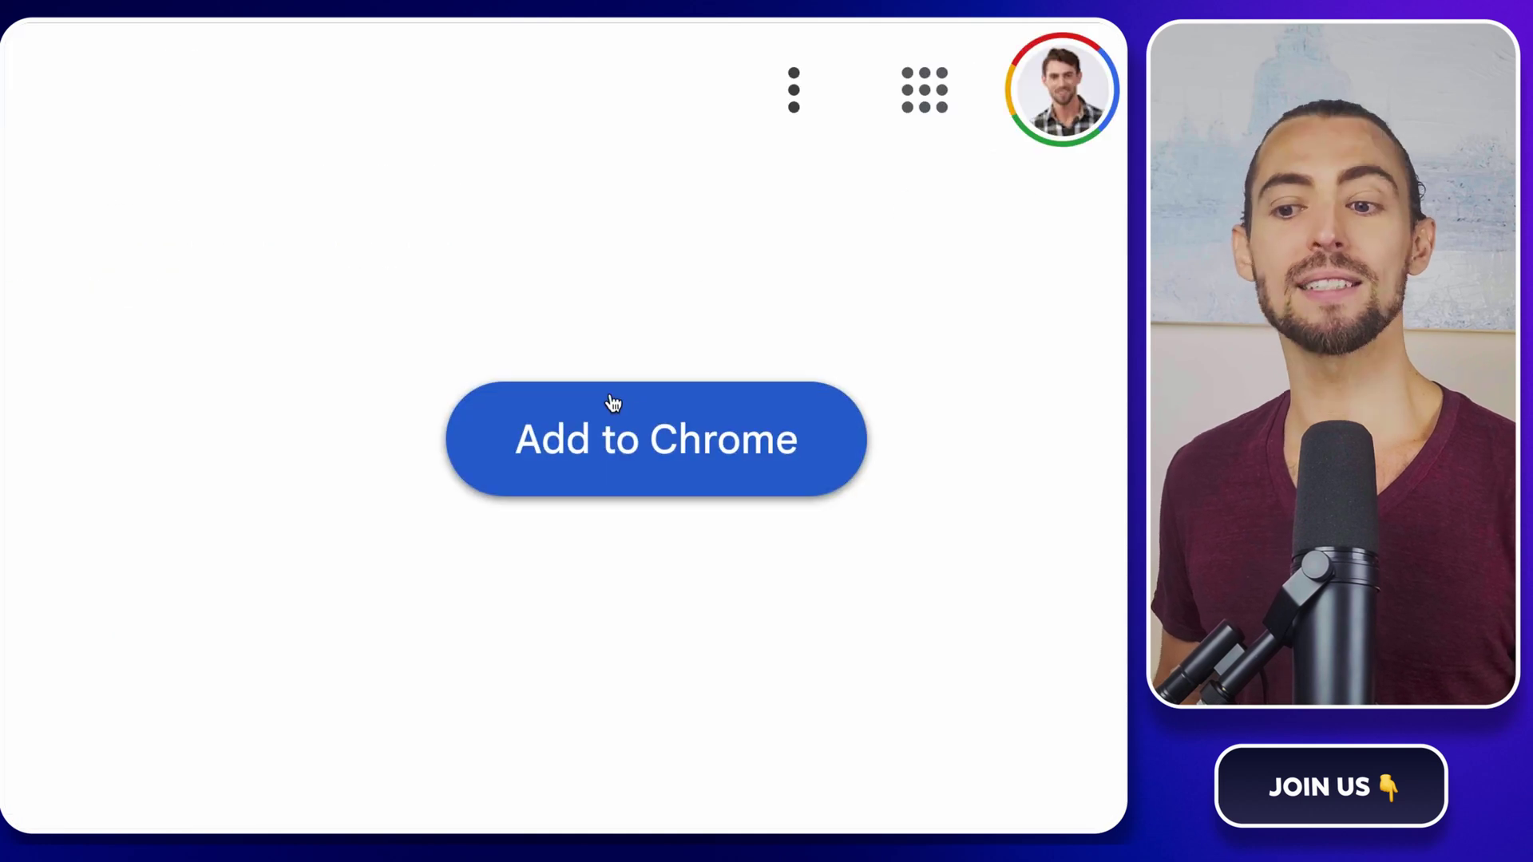
Step: Add Instant Data Scraper to Chrome, confirm the install and dismiss the notice
{"action": "left_click", "coordinate": [616, 415]}
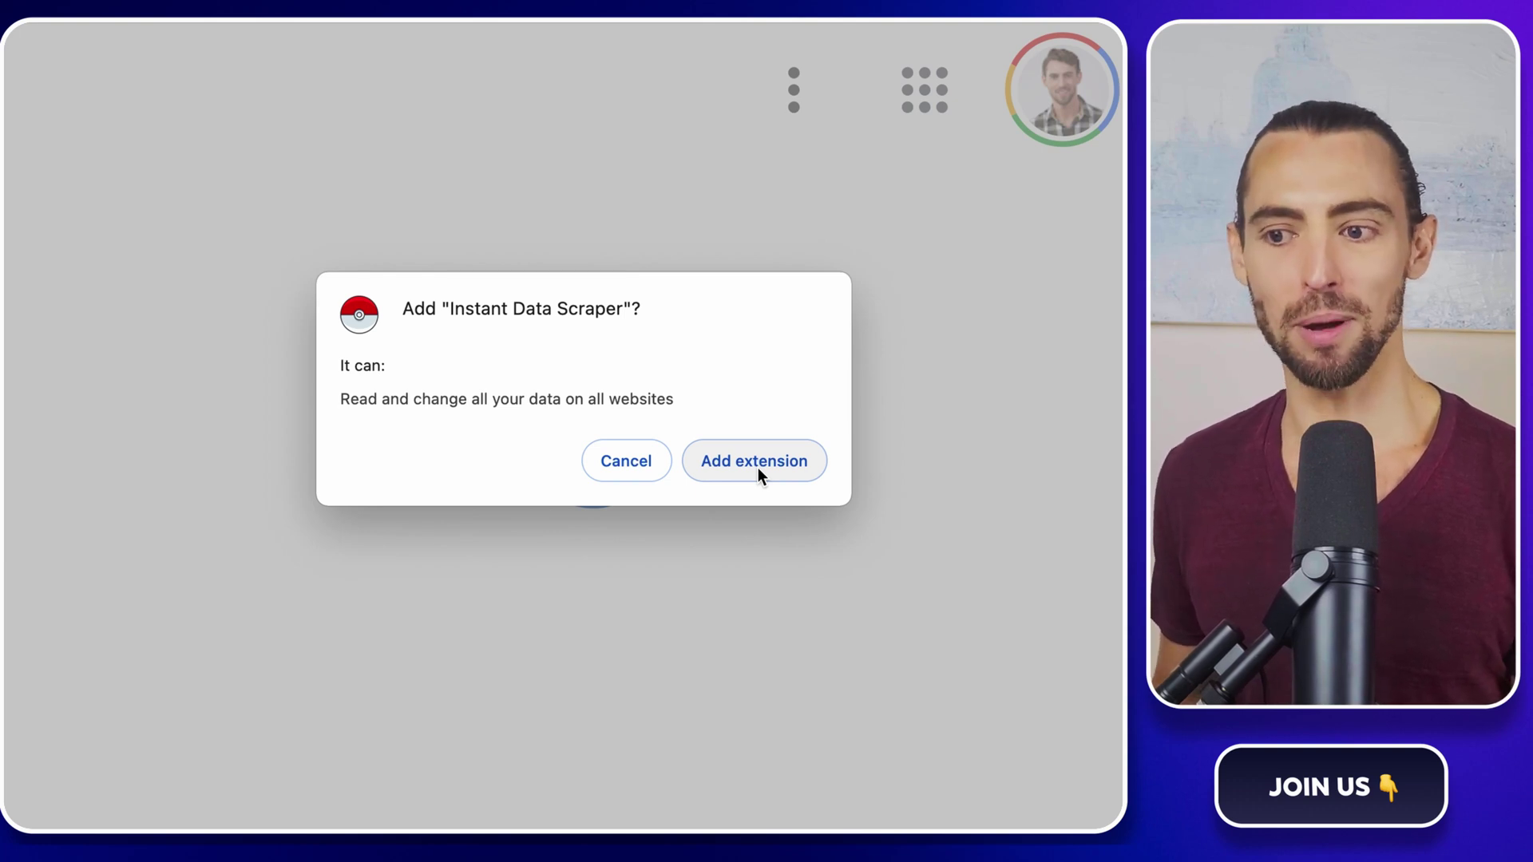
{"action": "left_click", "coordinate": [759, 468]}
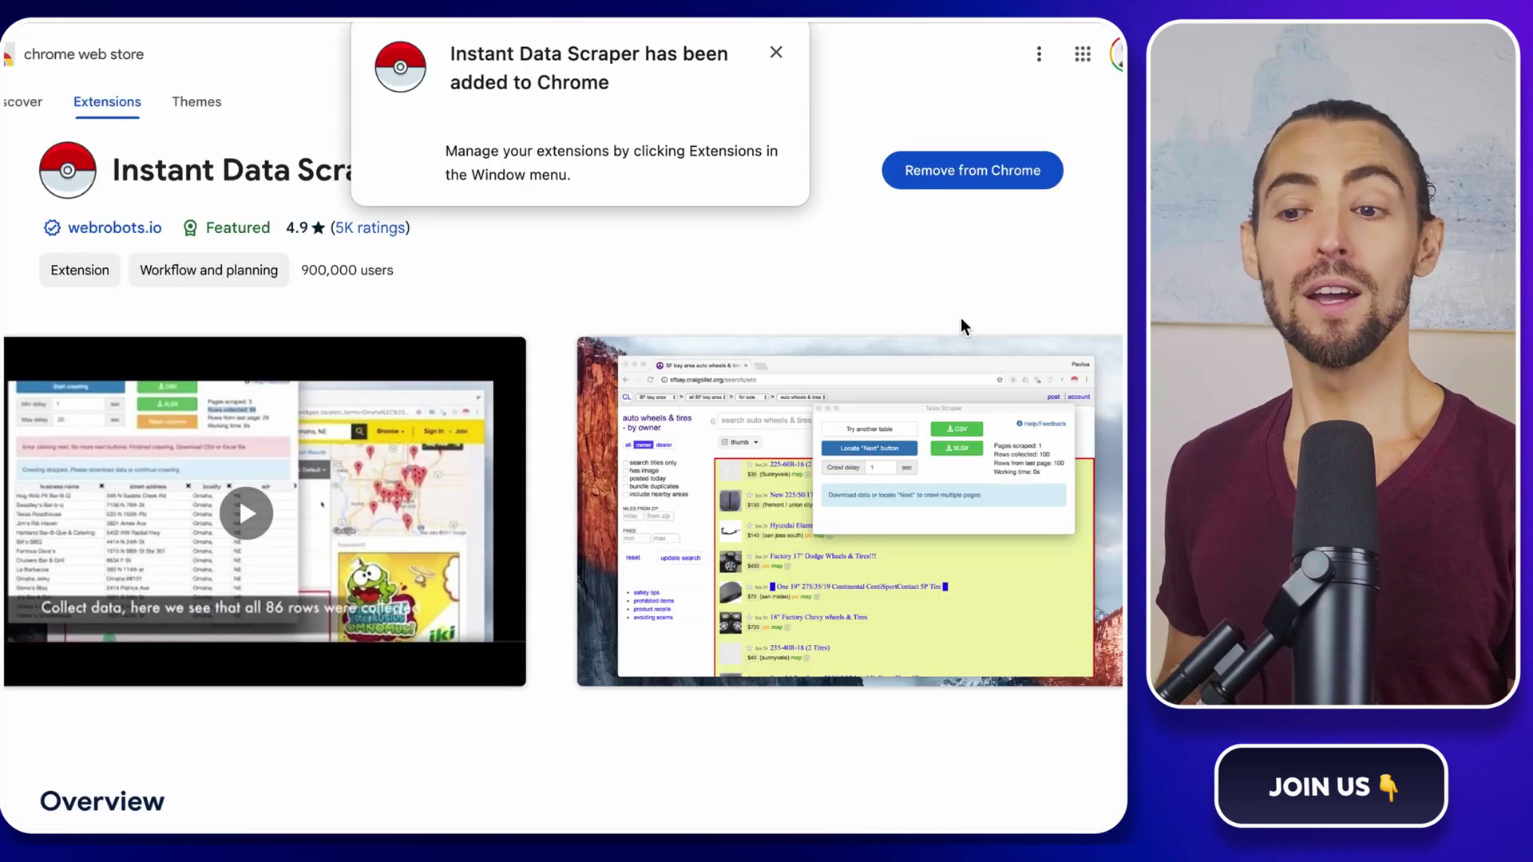
{"action": "left_click", "coordinate": [775, 50]}
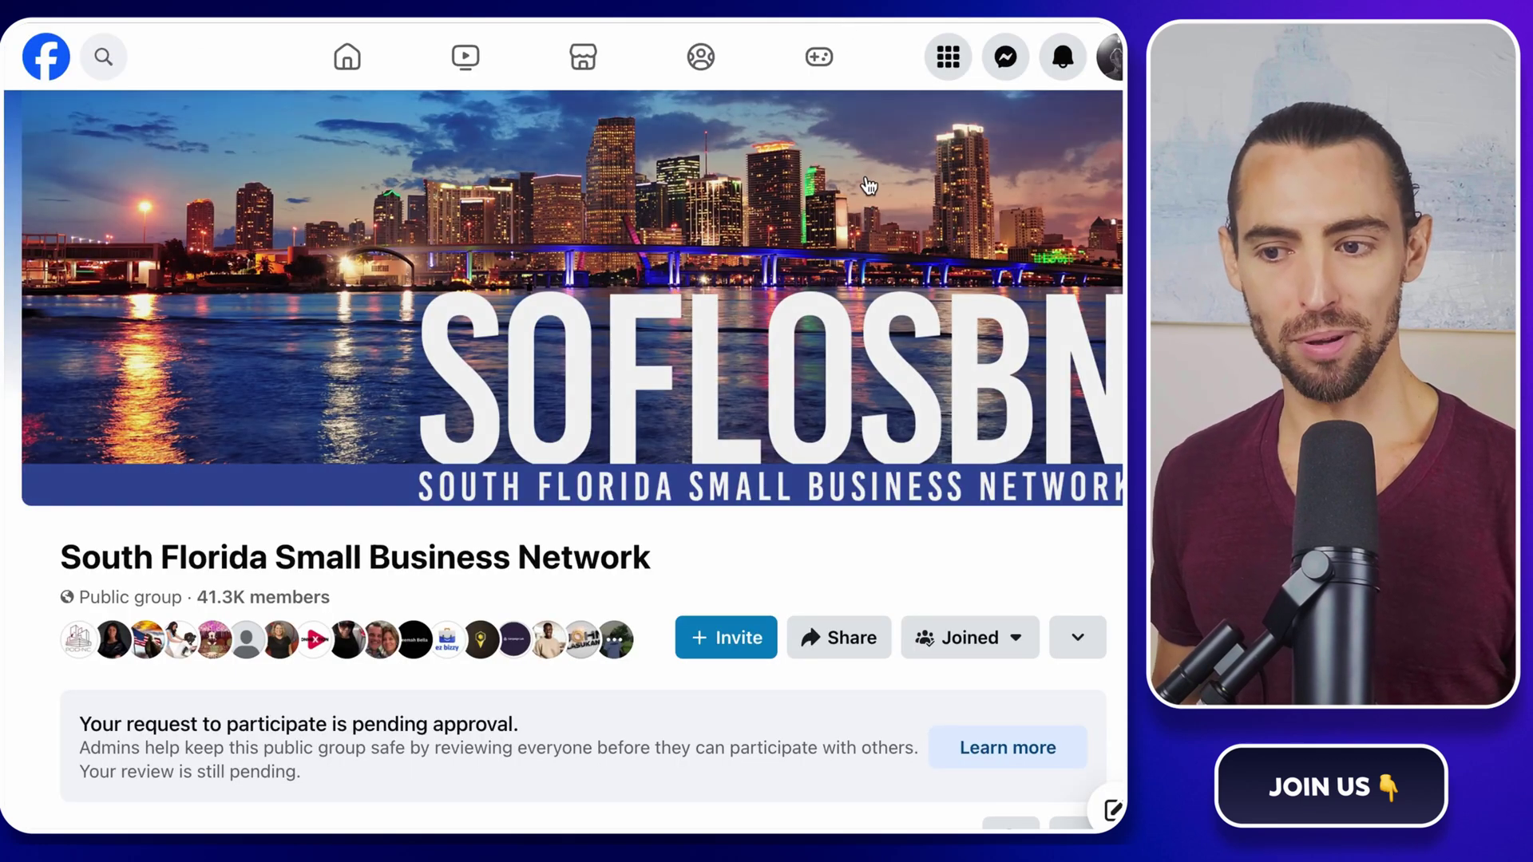
Step: Show the group's People member list, scroll to new members and launch Instant Data Scraper
{"action": "scroll", "coordinate": [767, 269], "scroll_direction": "down", "scroll_amount": 2}
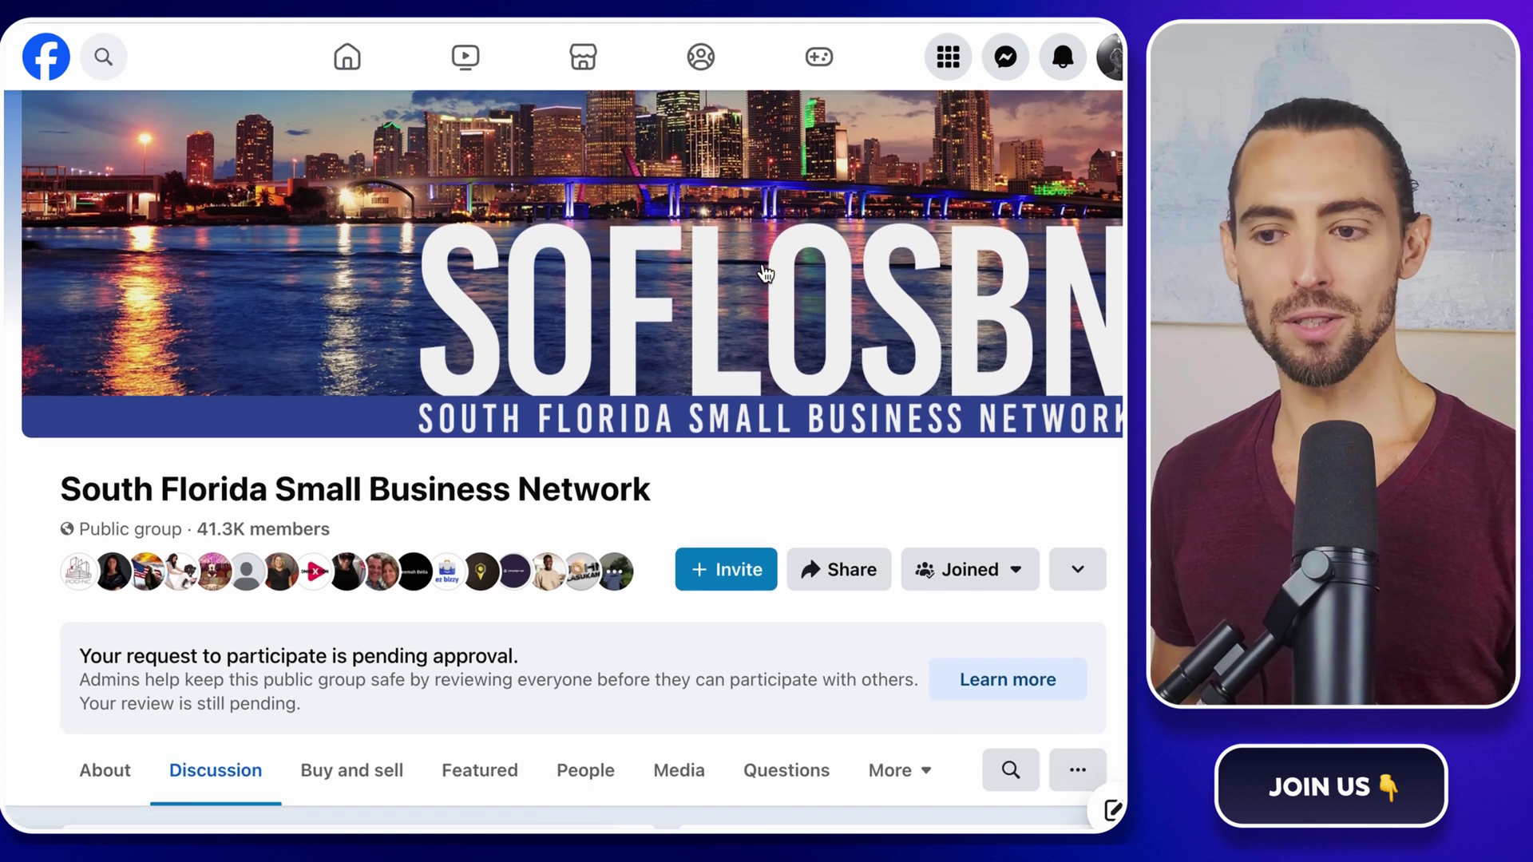
{"action": "scroll", "coordinate": [765, 271], "scroll_direction": "down", "scroll_amount": 7}
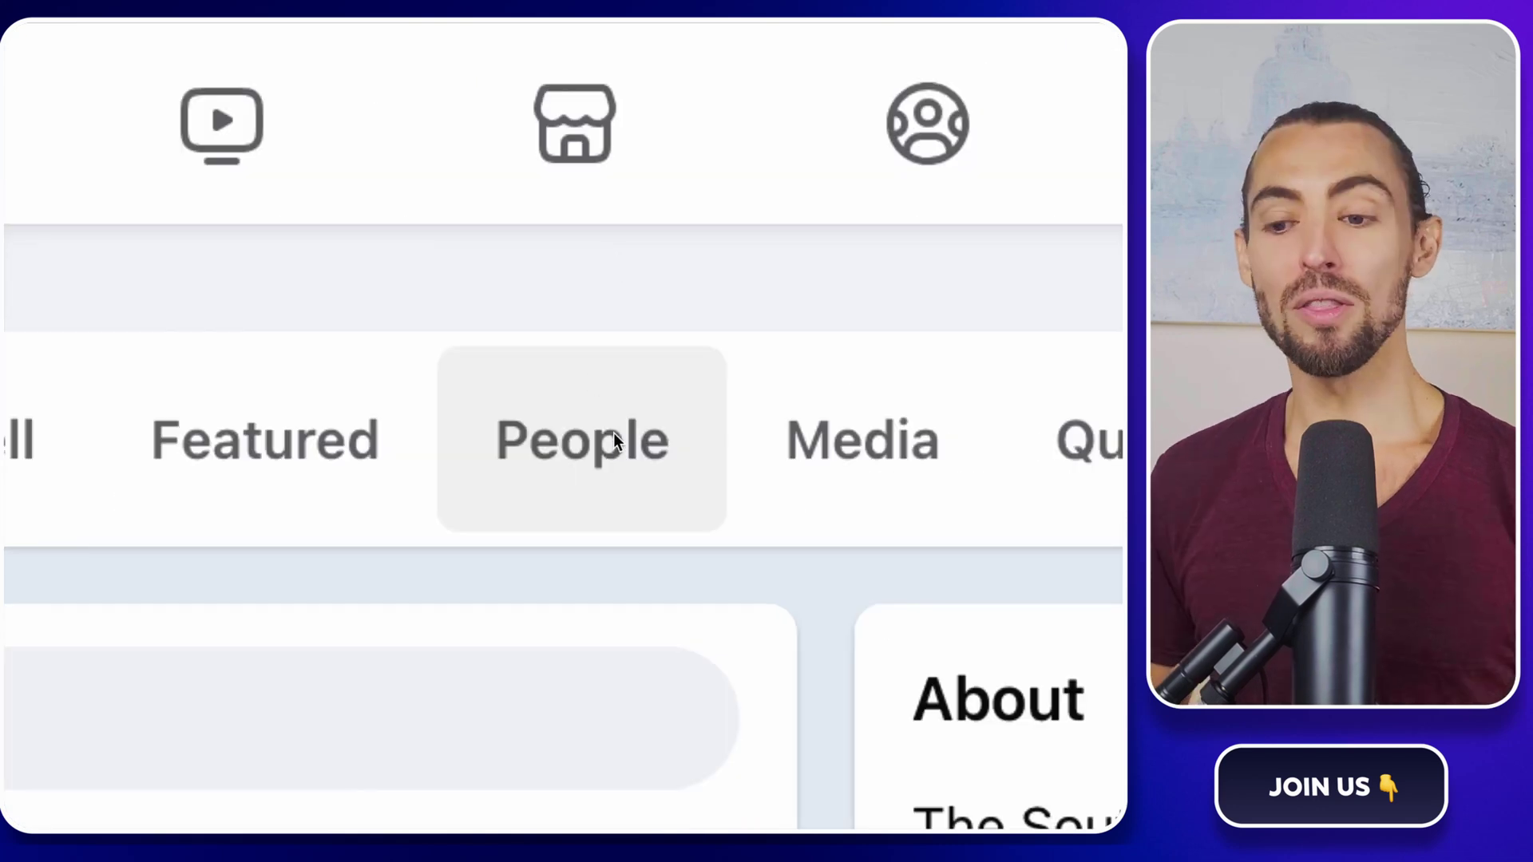
{"action": "left_click", "coordinate": [616, 448]}
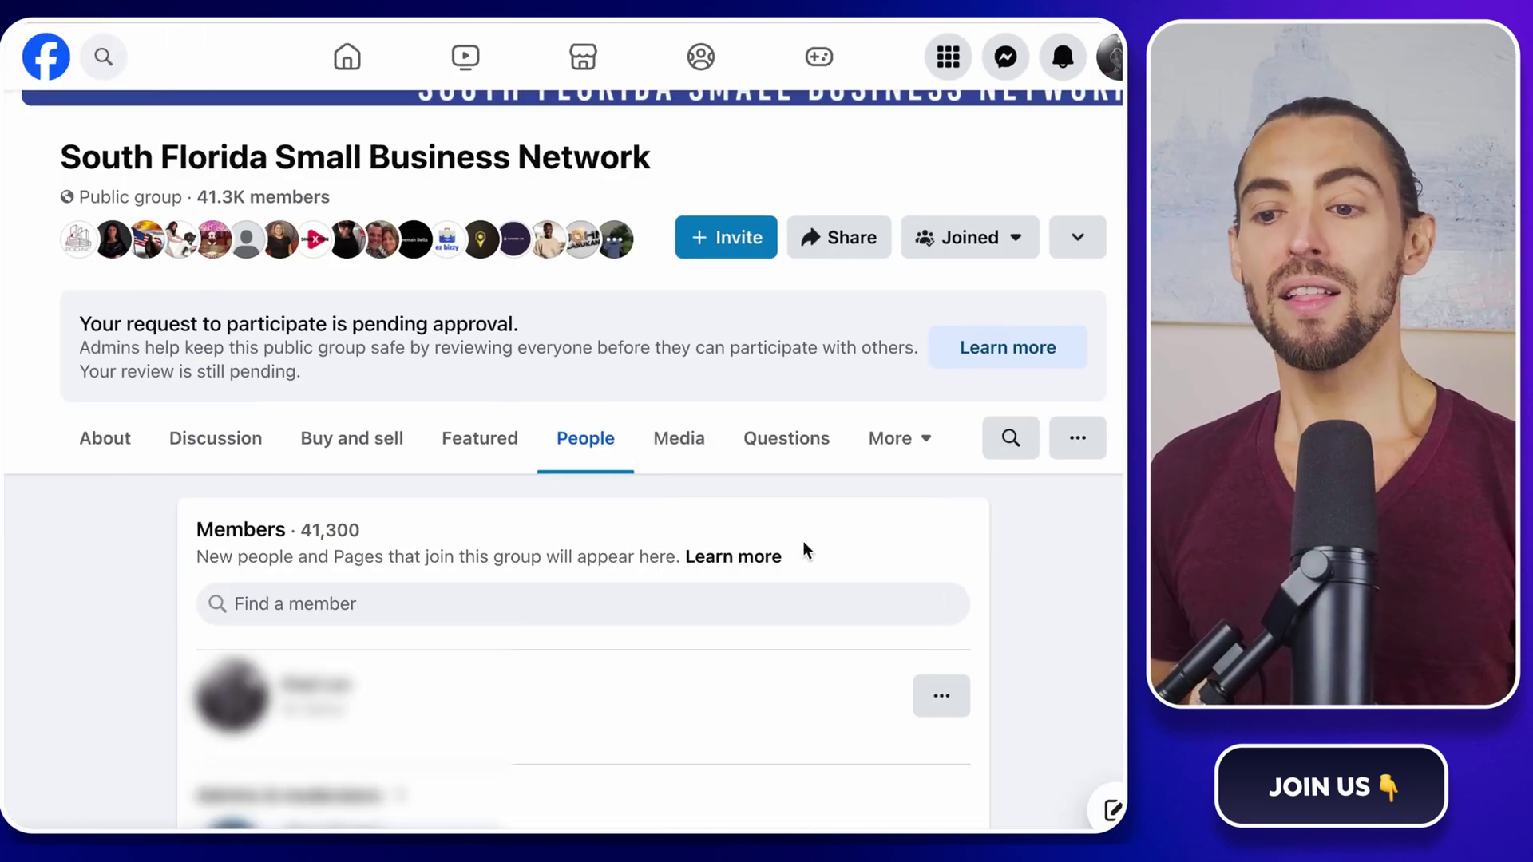
{"action": "scroll", "coordinate": [804, 547], "scroll_direction": "down", "scroll_amount": 8}
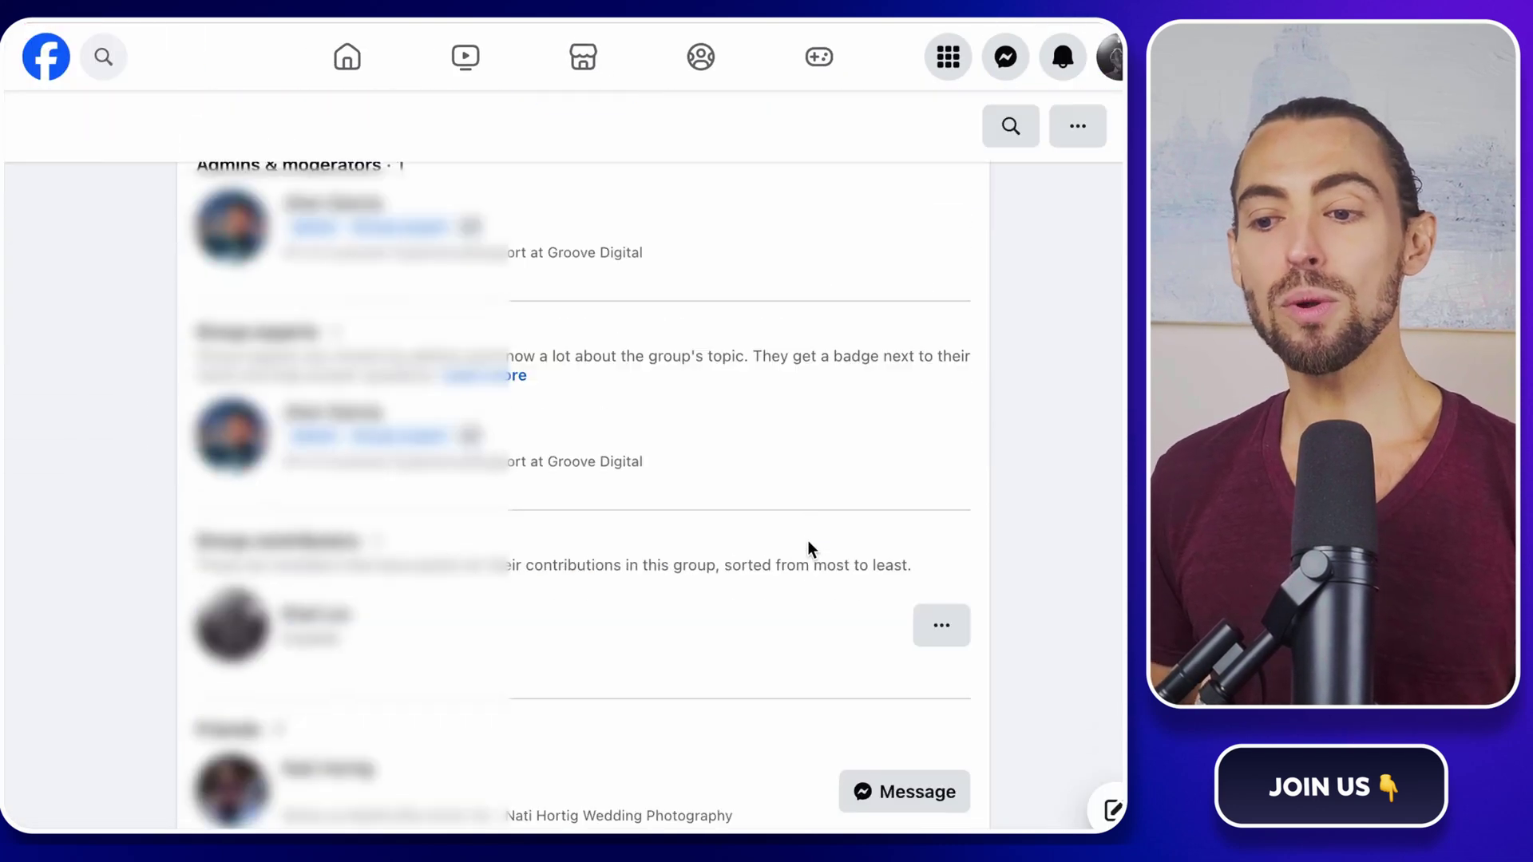
{"action": "scroll", "coordinate": [808, 543], "scroll_direction": "down", "scroll_amount": 13}
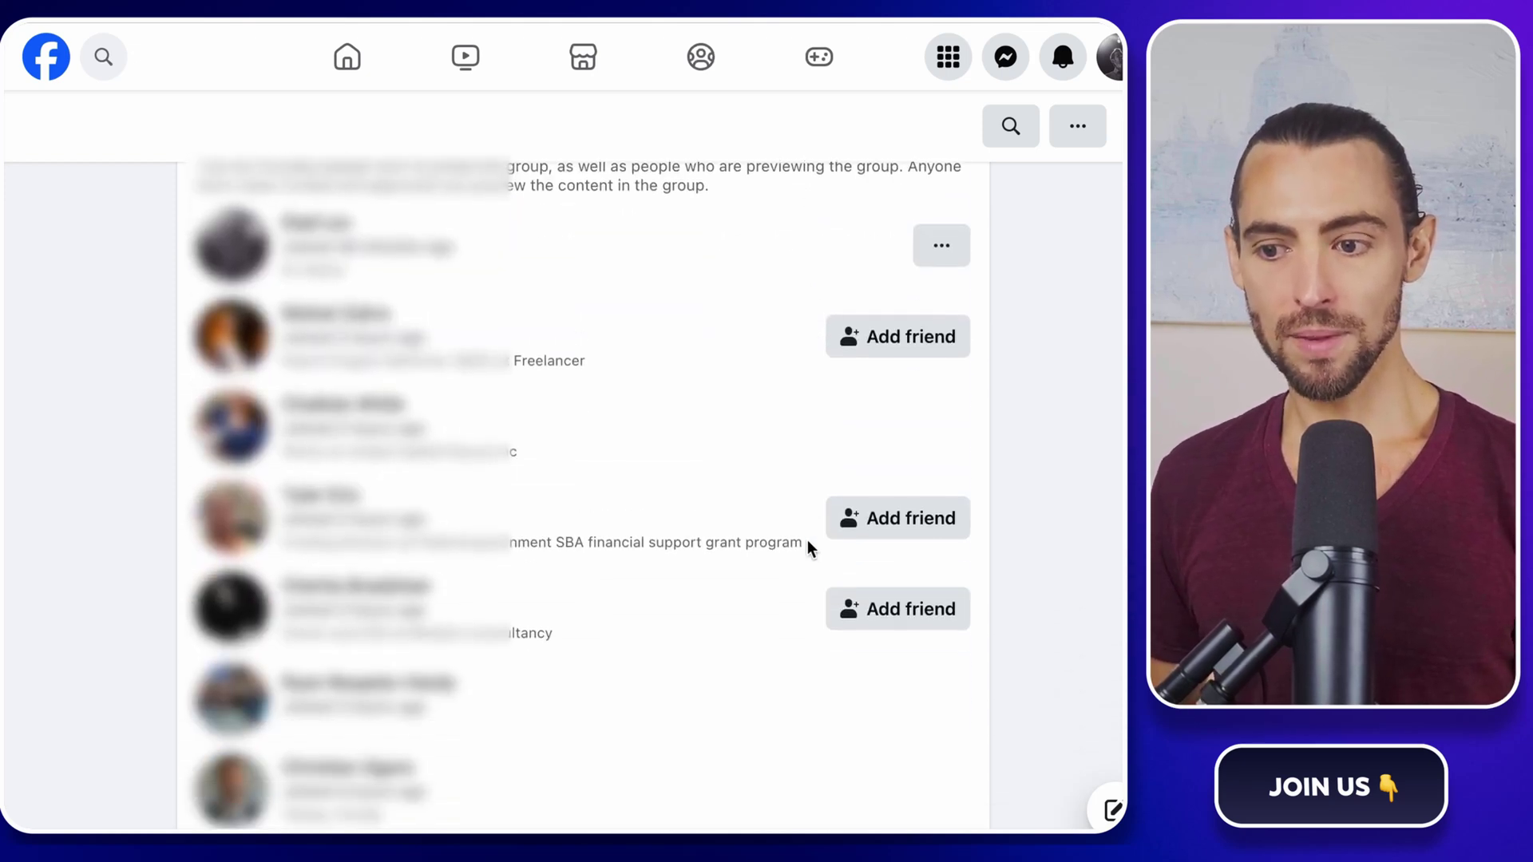
{"action": "scroll", "coordinate": [808, 548], "scroll_direction": "down", "scroll_amount": 12}
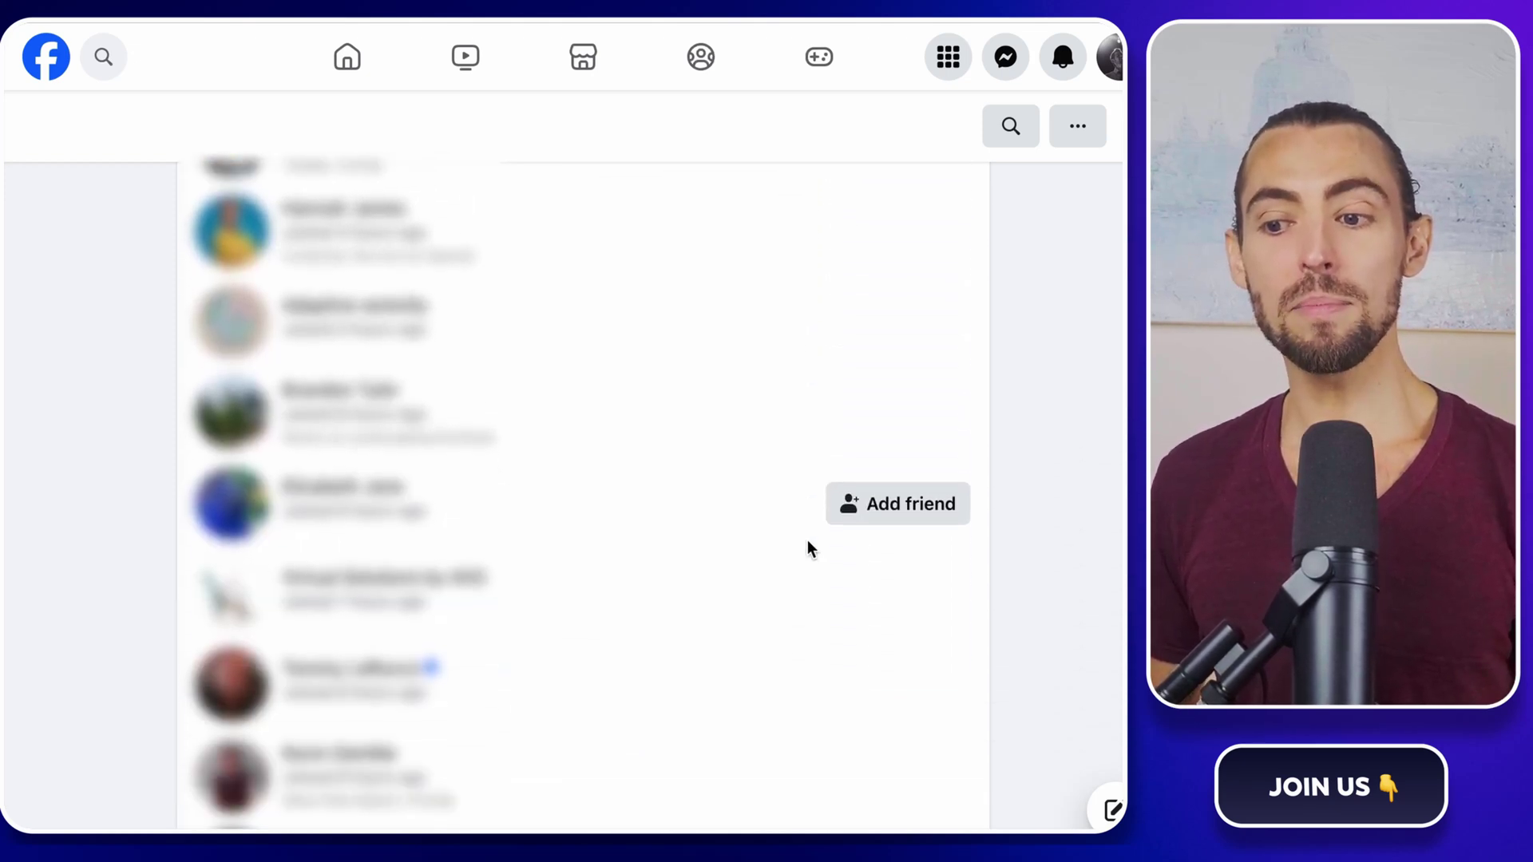
{"action": "scroll", "coordinate": [808, 540], "scroll_direction": "down", "scroll_amount": 5}
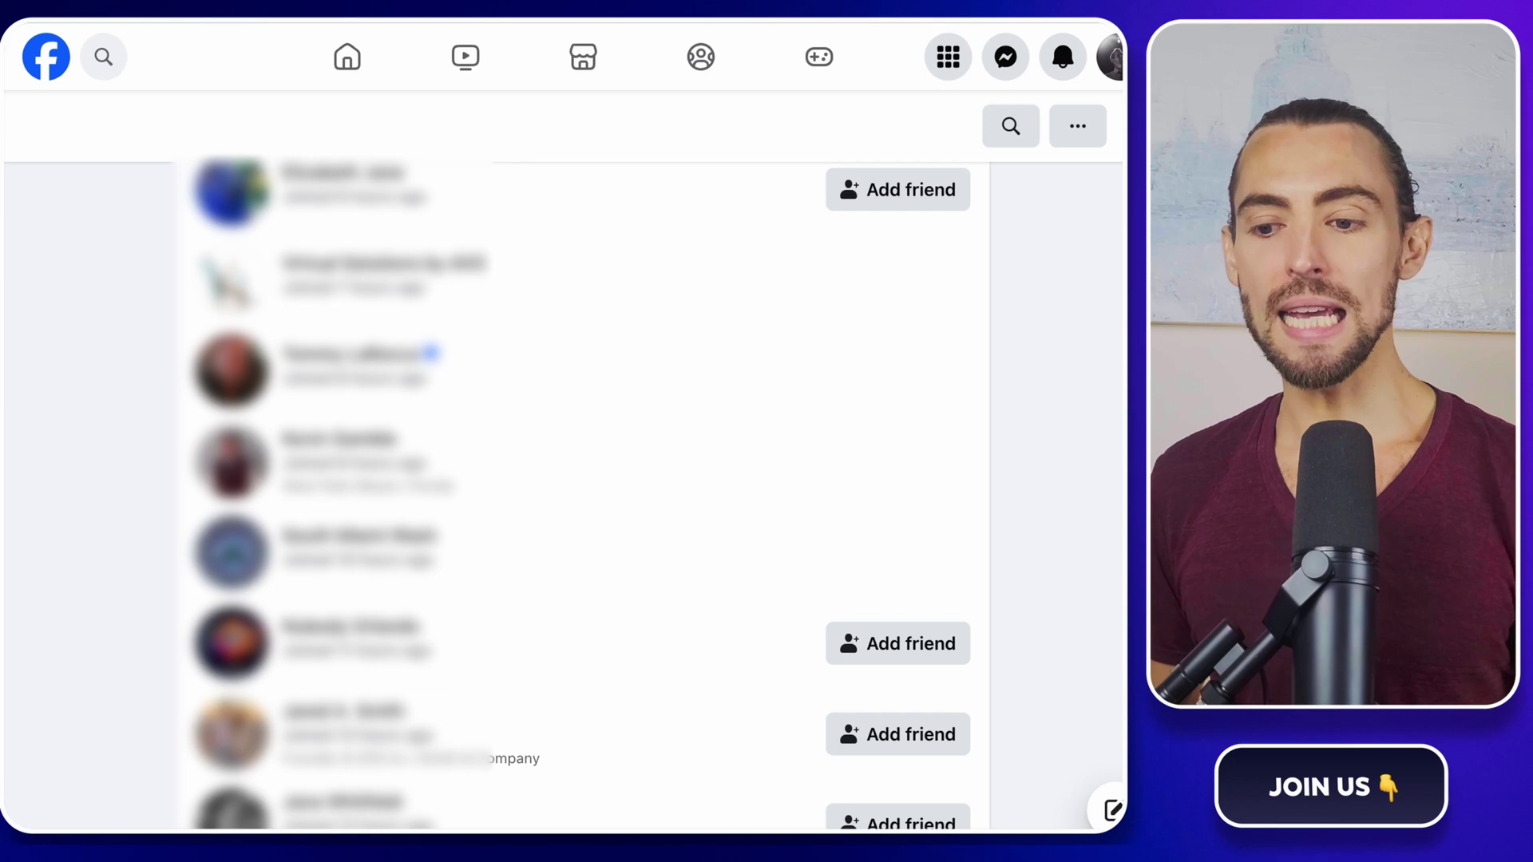
{"action": "left_click", "coordinate": [656, 442]}
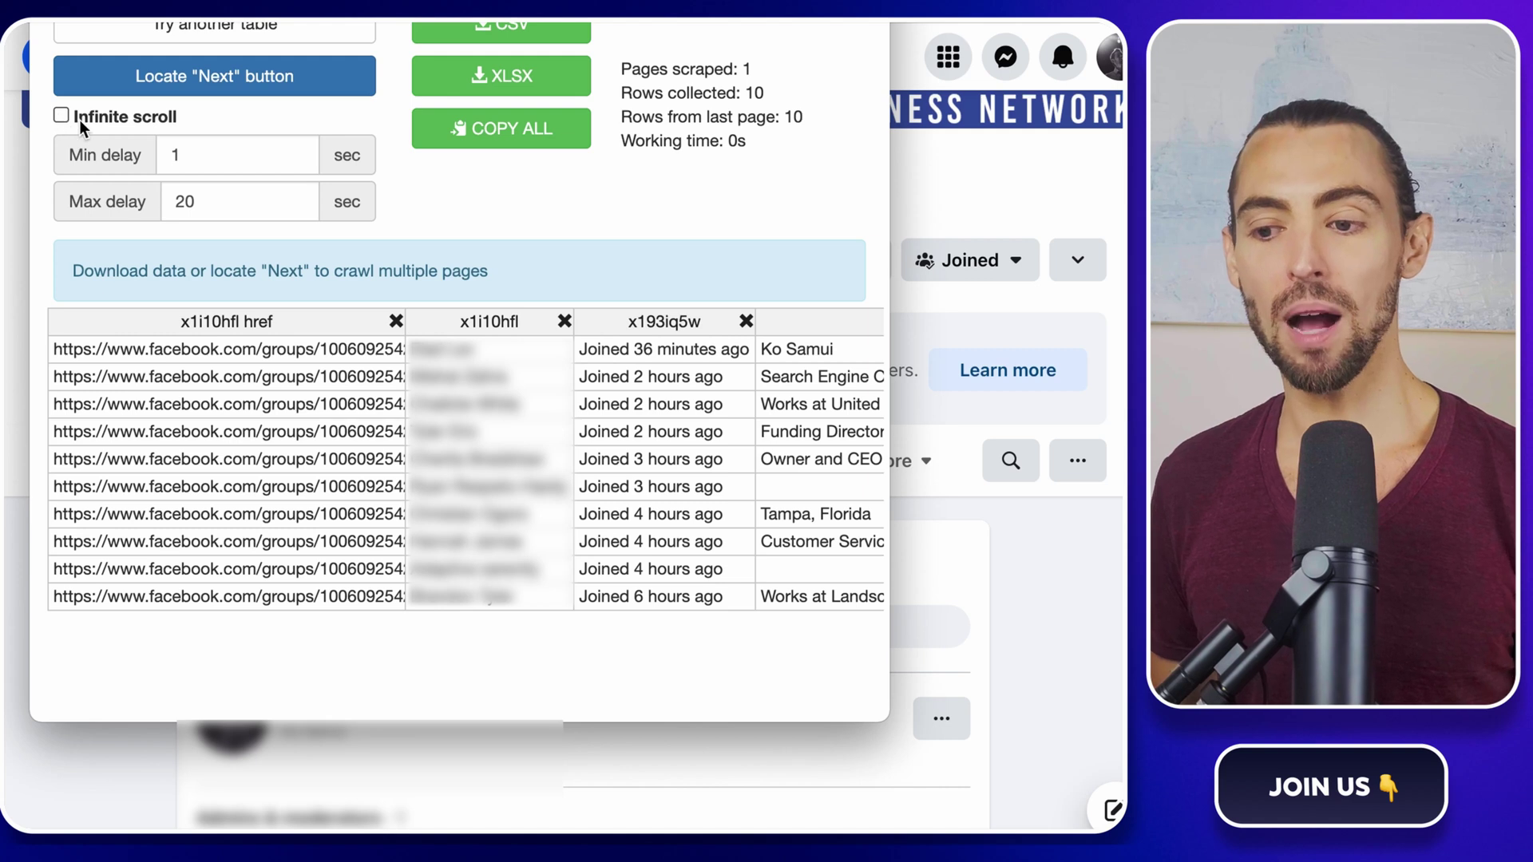
Step: Enable Infinite scroll in Instant Data Scraper and start crawling the member list
{"action": "scroll", "coordinate": [80, 120], "scroll_direction": "up", "scroll_amount": 5}
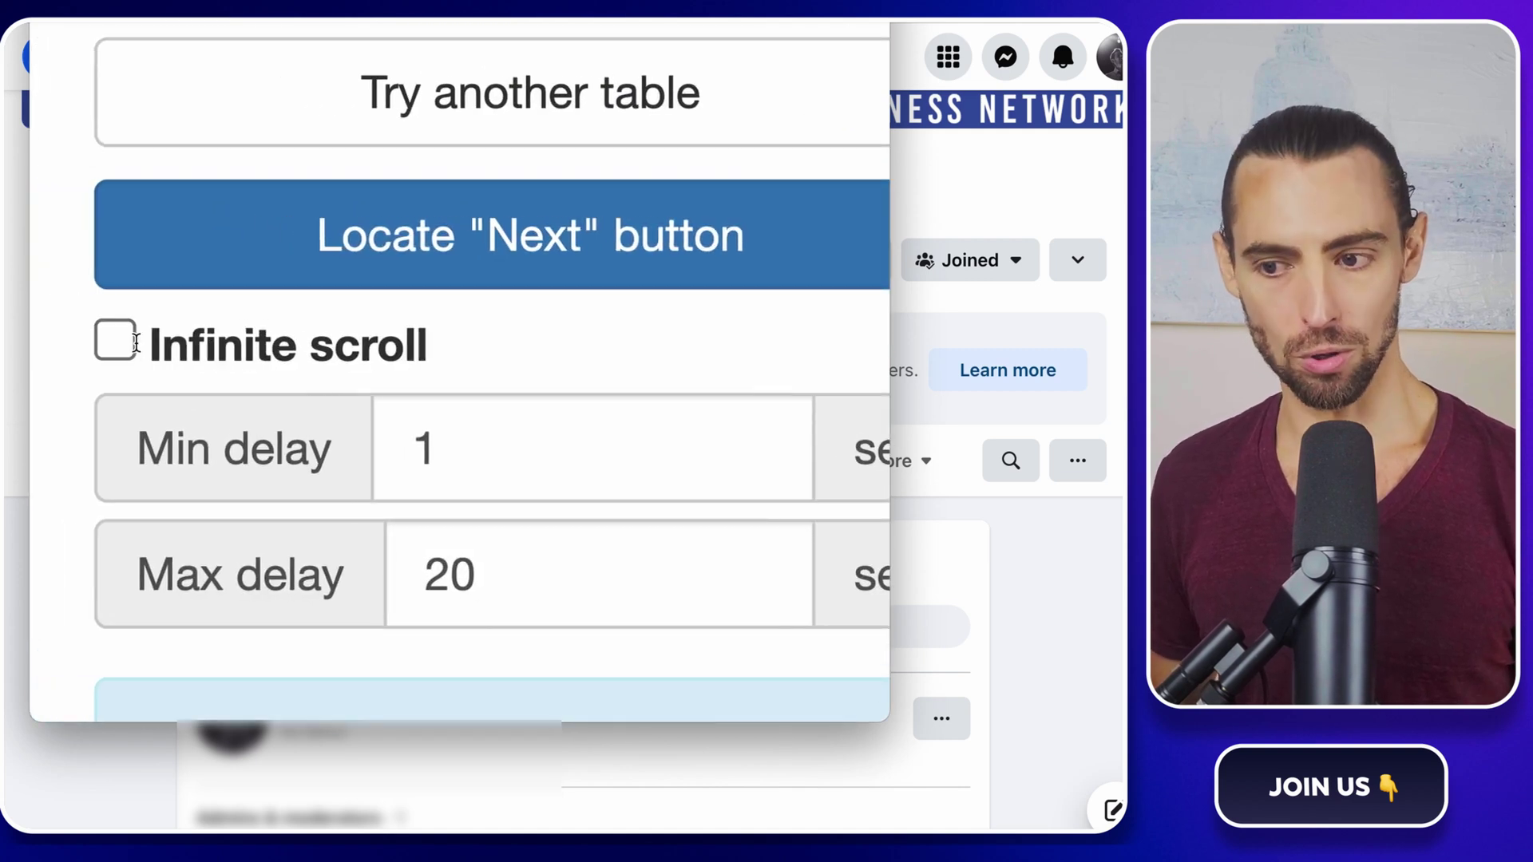
{"action": "left_click", "coordinate": [122, 344]}
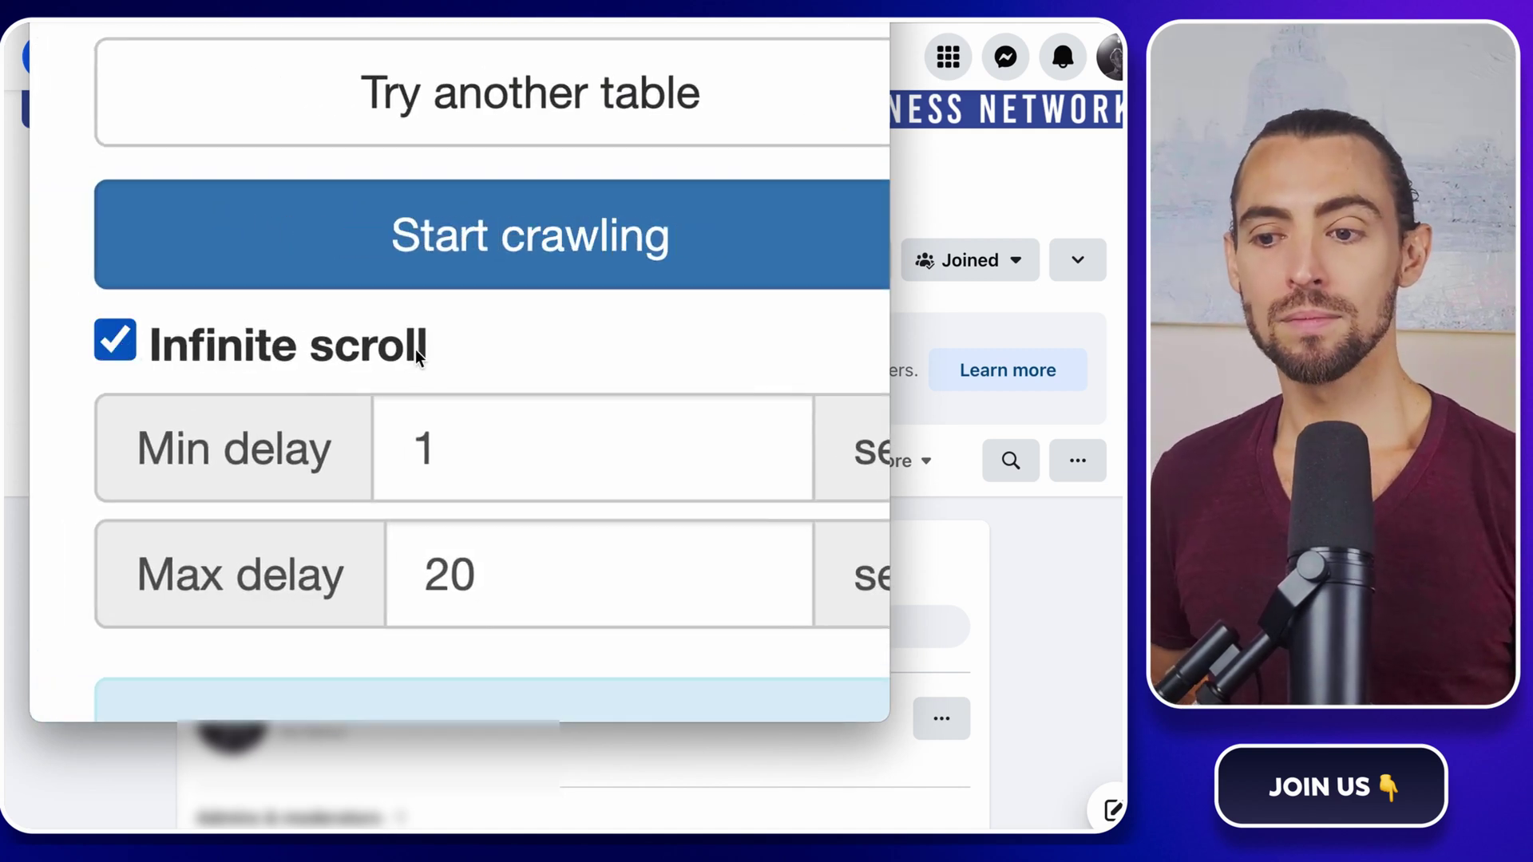
{"action": "scroll", "coordinate": [484, 344], "scroll_direction": "right", "scroll_amount": 2}
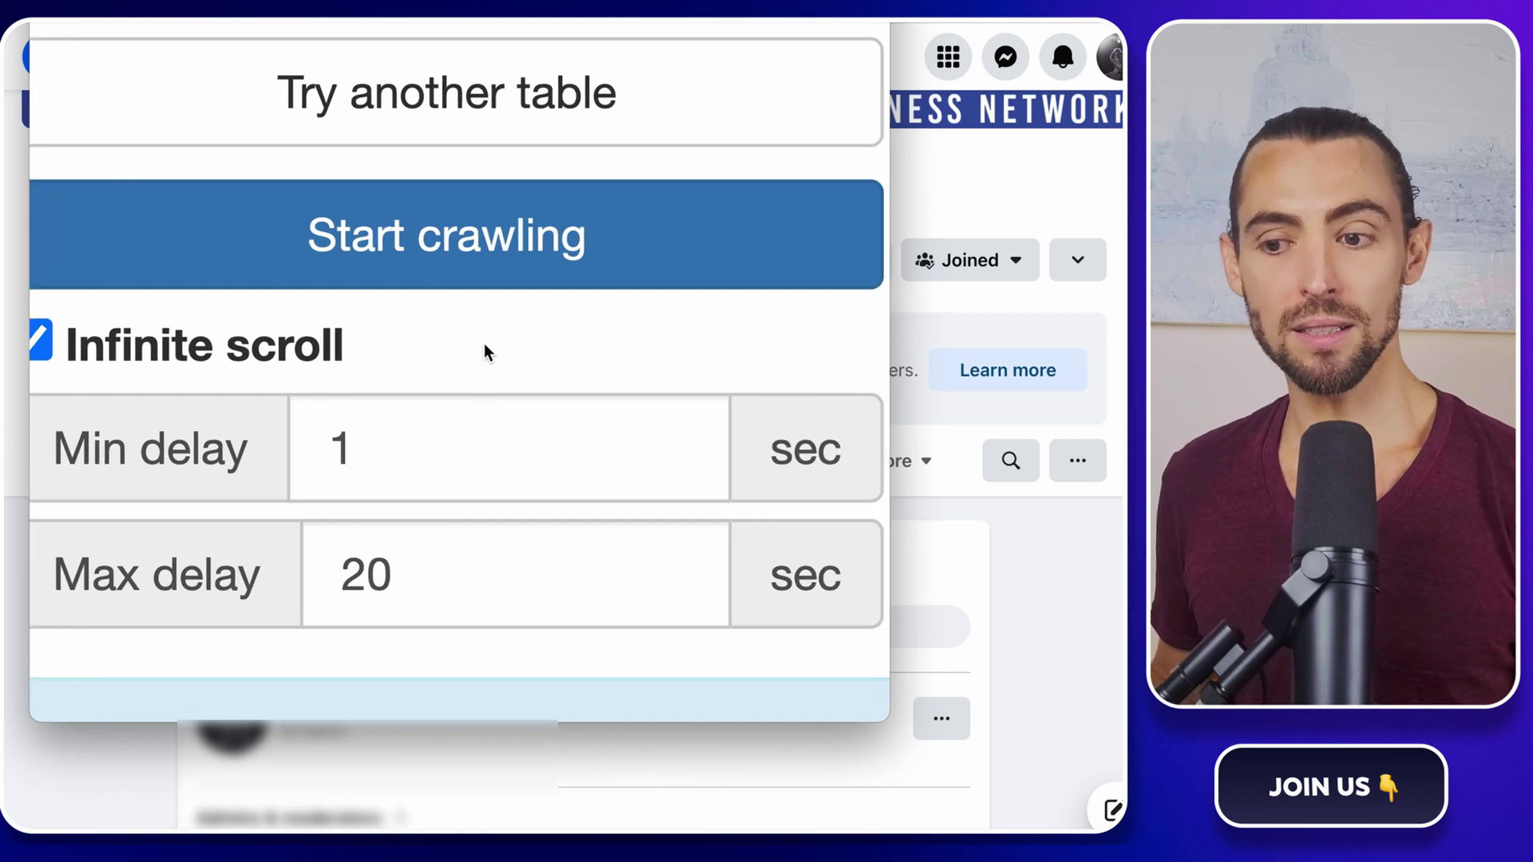
{"action": "left_click", "coordinate": [459, 268]}
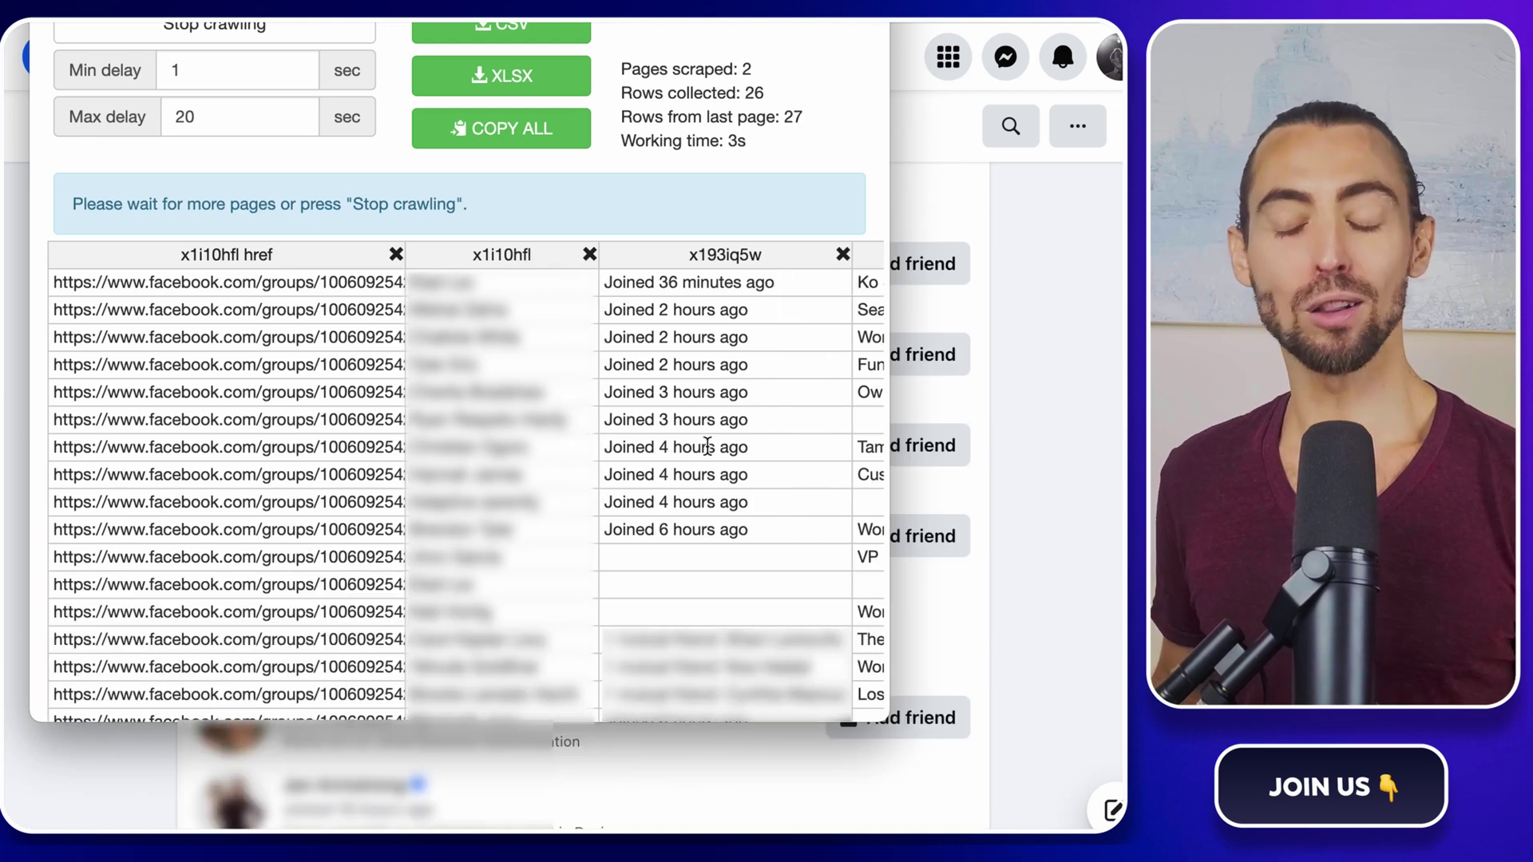
Step: Let the crawl run until 1046 rows from 69 pages are collected
{"action": "scroll", "coordinate": [707, 446], "scroll_direction": "down", "scroll_amount": 10}
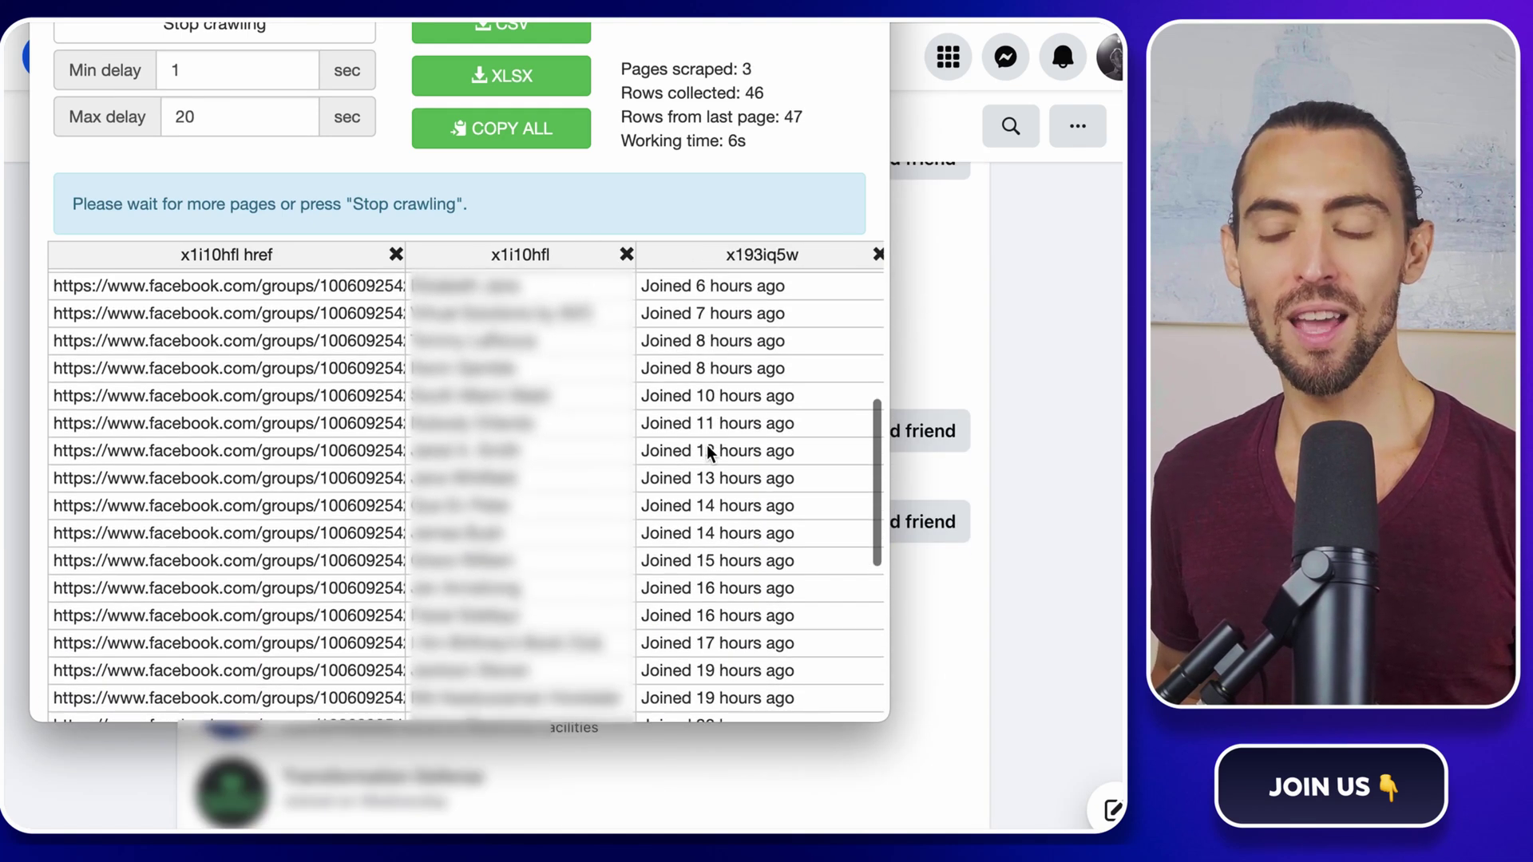
{"action": "scroll", "coordinate": [708, 449], "scroll_direction": "down", "scroll_amount": 5}
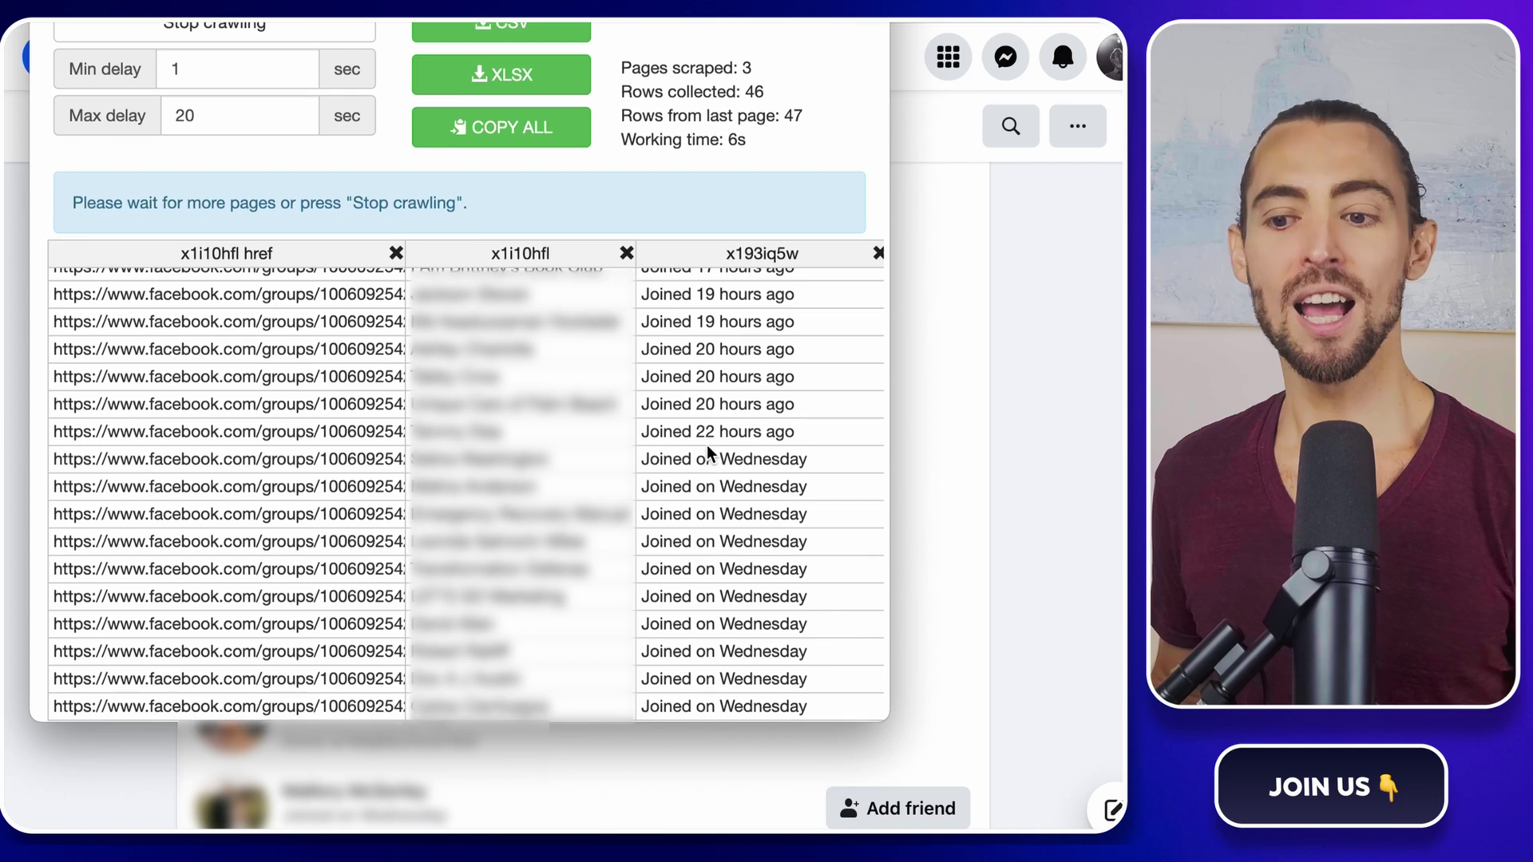
{"action": "scroll", "coordinate": [707, 444], "scroll_direction": "down", "scroll_amount": 5}
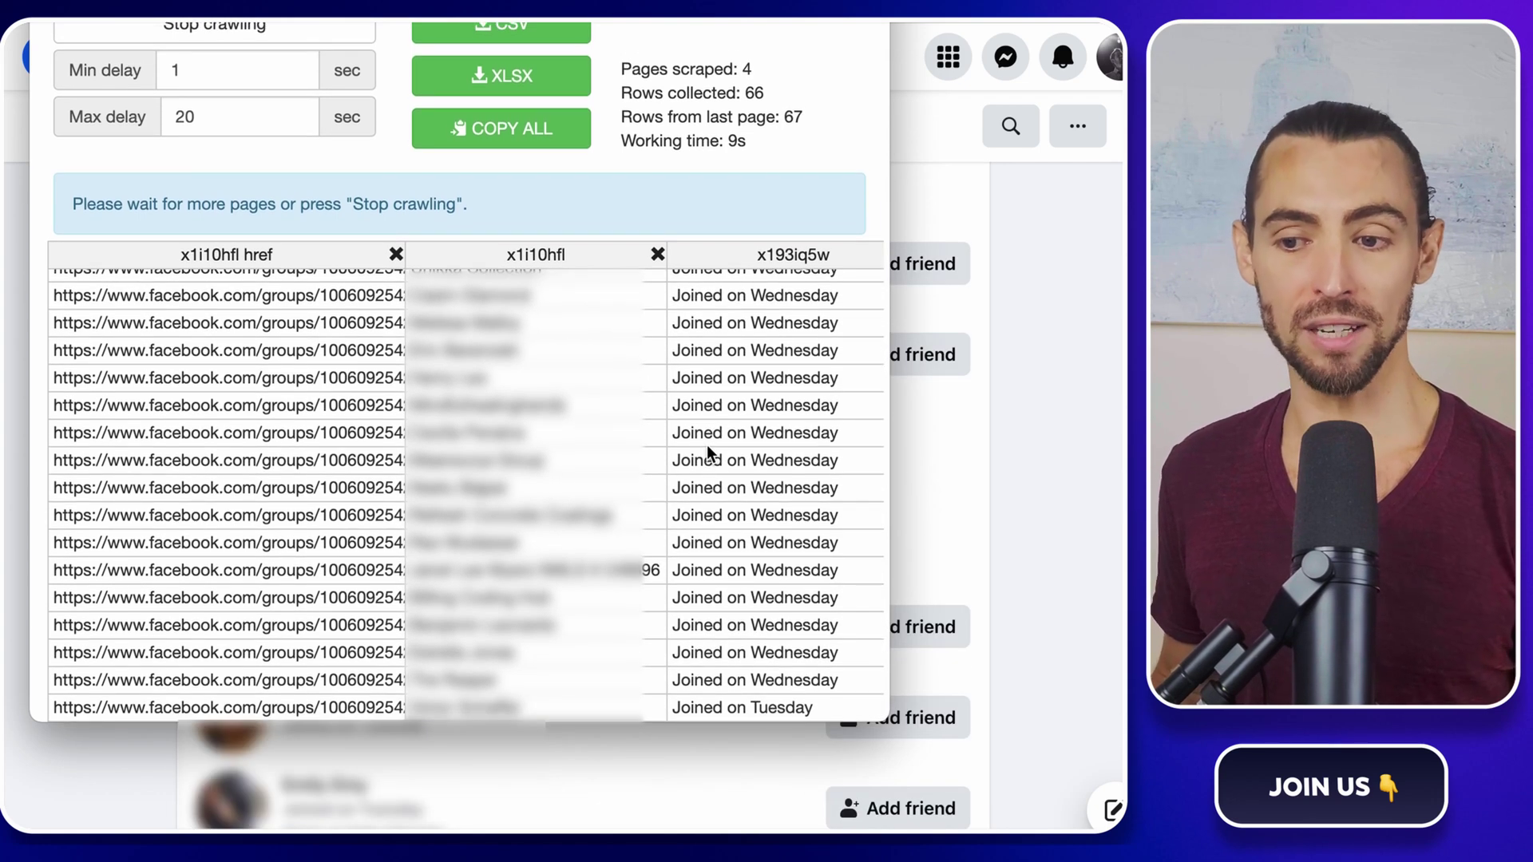
{"action": "scroll", "coordinate": [707, 444], "scroll_direction": "down", "scroll_amount": 5}
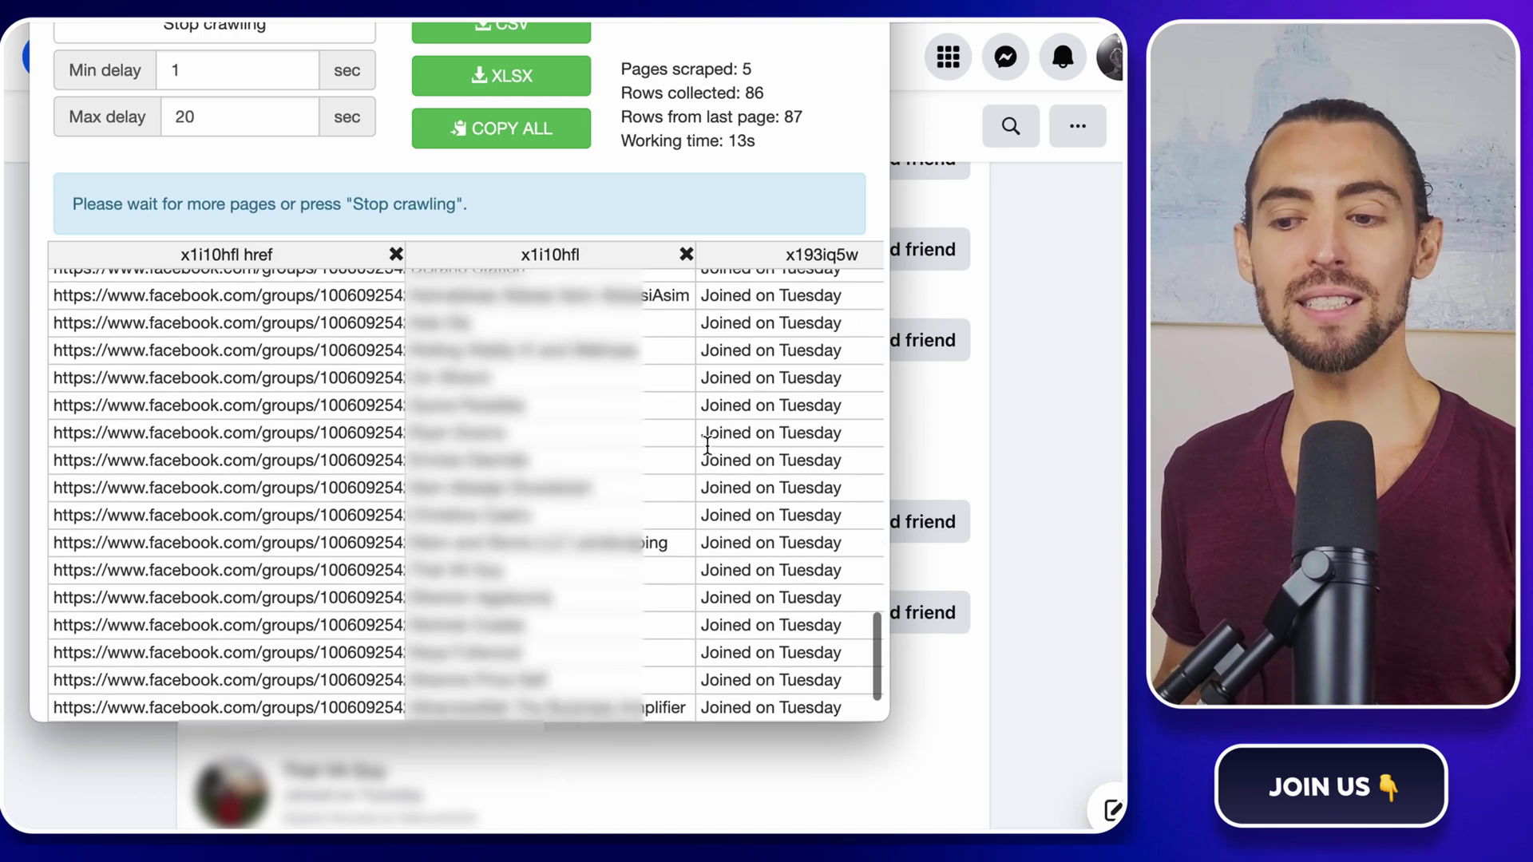
{"action": "scroll", "coordinate": [707, 444], "scroll_direction": "right", "scroll_amount": 5}
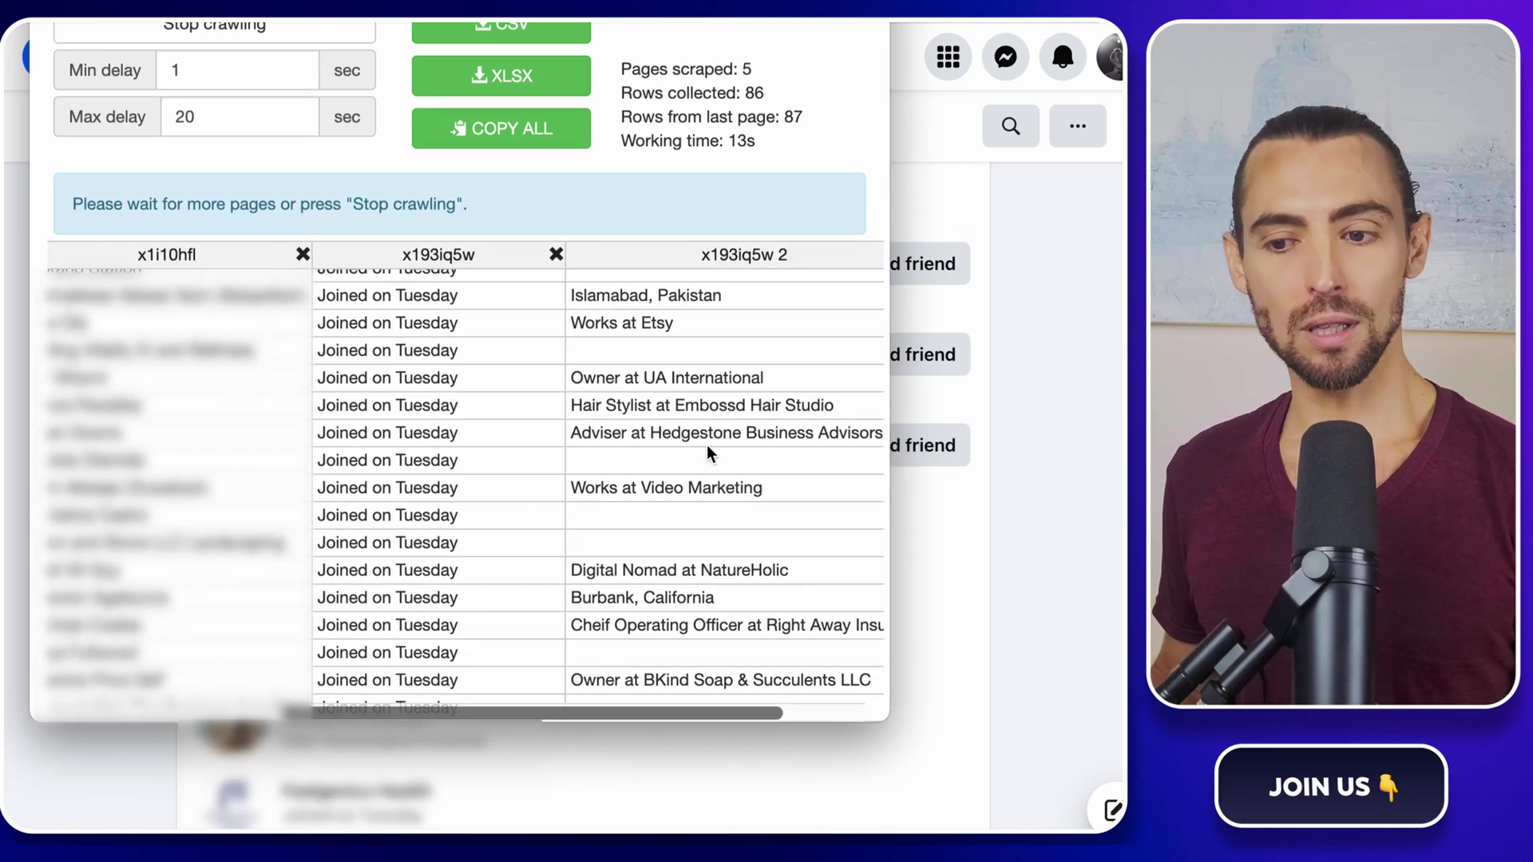
{"action": "scroll", "coordinate": [707, 444], "scroll_direction": "down", "scroll_amount": 3}
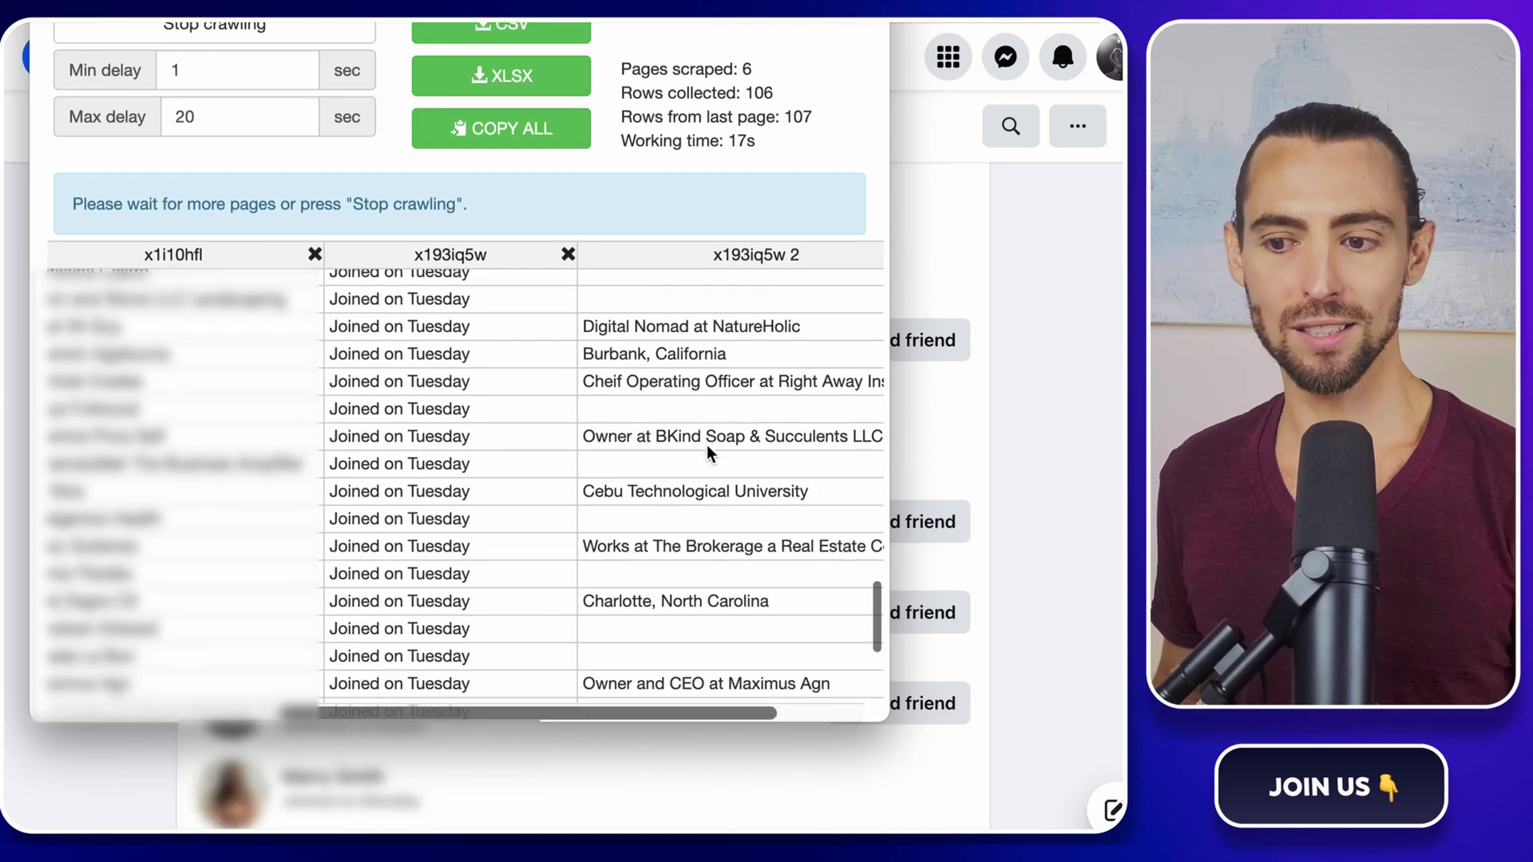
{"action": "scroll", "coordinate": [707, 444], "scroll_direction": "down", "scroll_amount": 4}
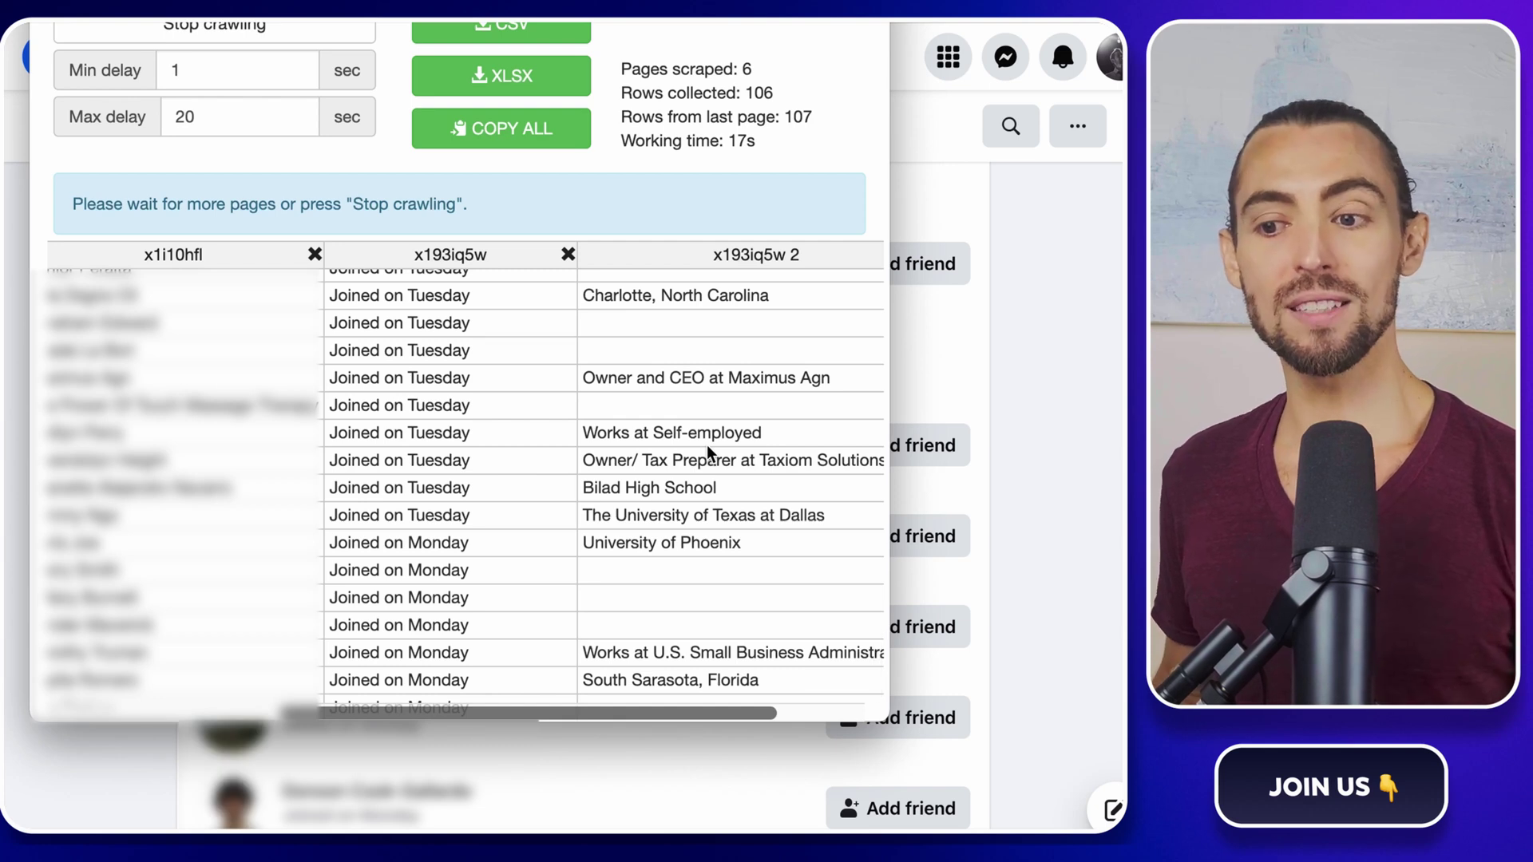
{"action": "scroll", "coordinate": [707, 444], "scroll_direction": "down", "scroll_amount": 7}
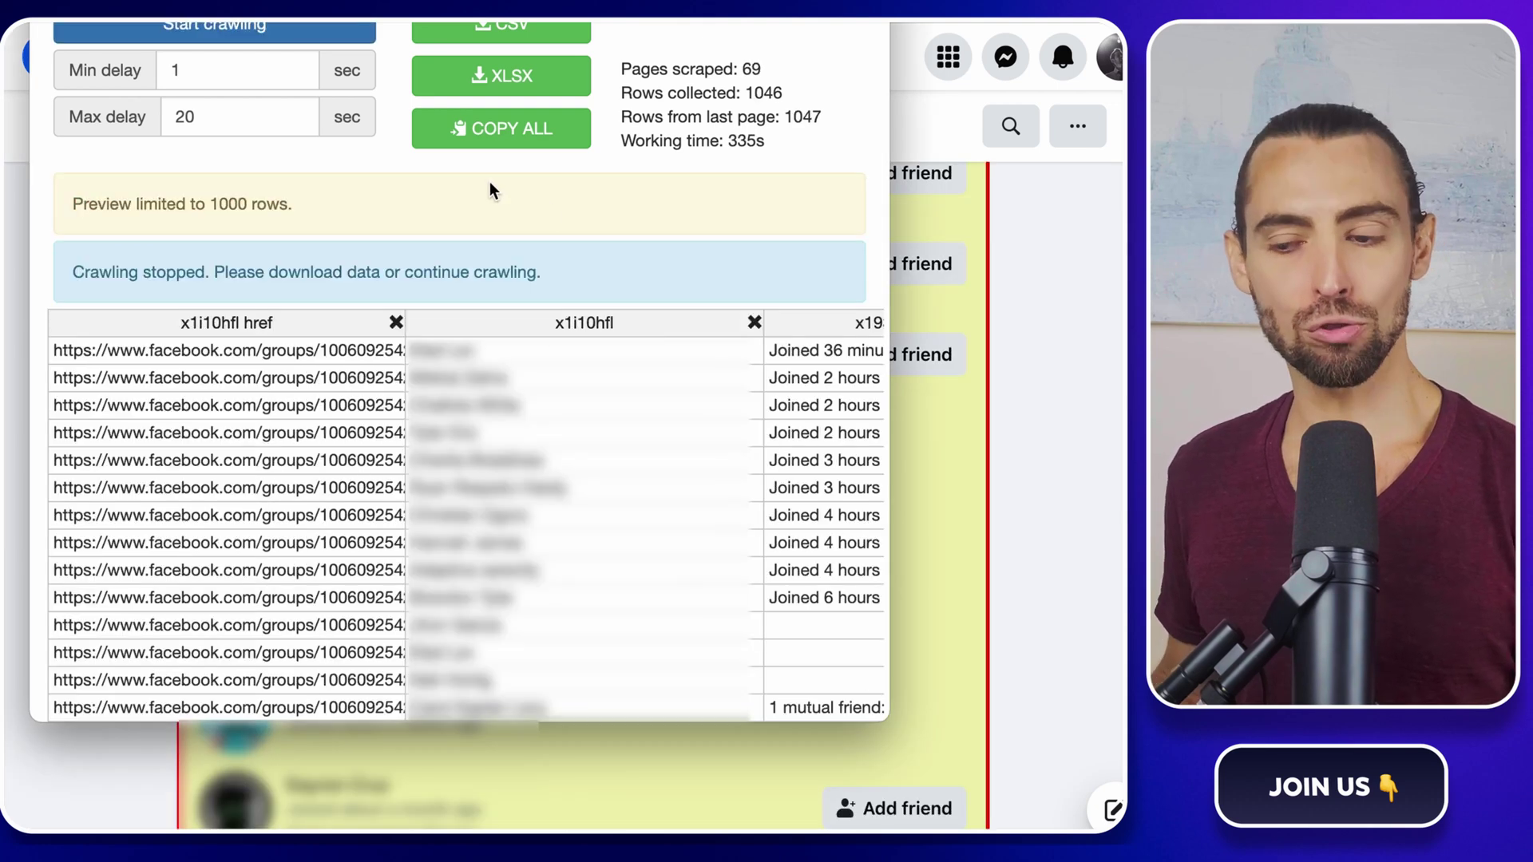
{"action": "scroll", "coordinate": [544, 241], "scroll_direction": "up", "scroll_amount": 5}
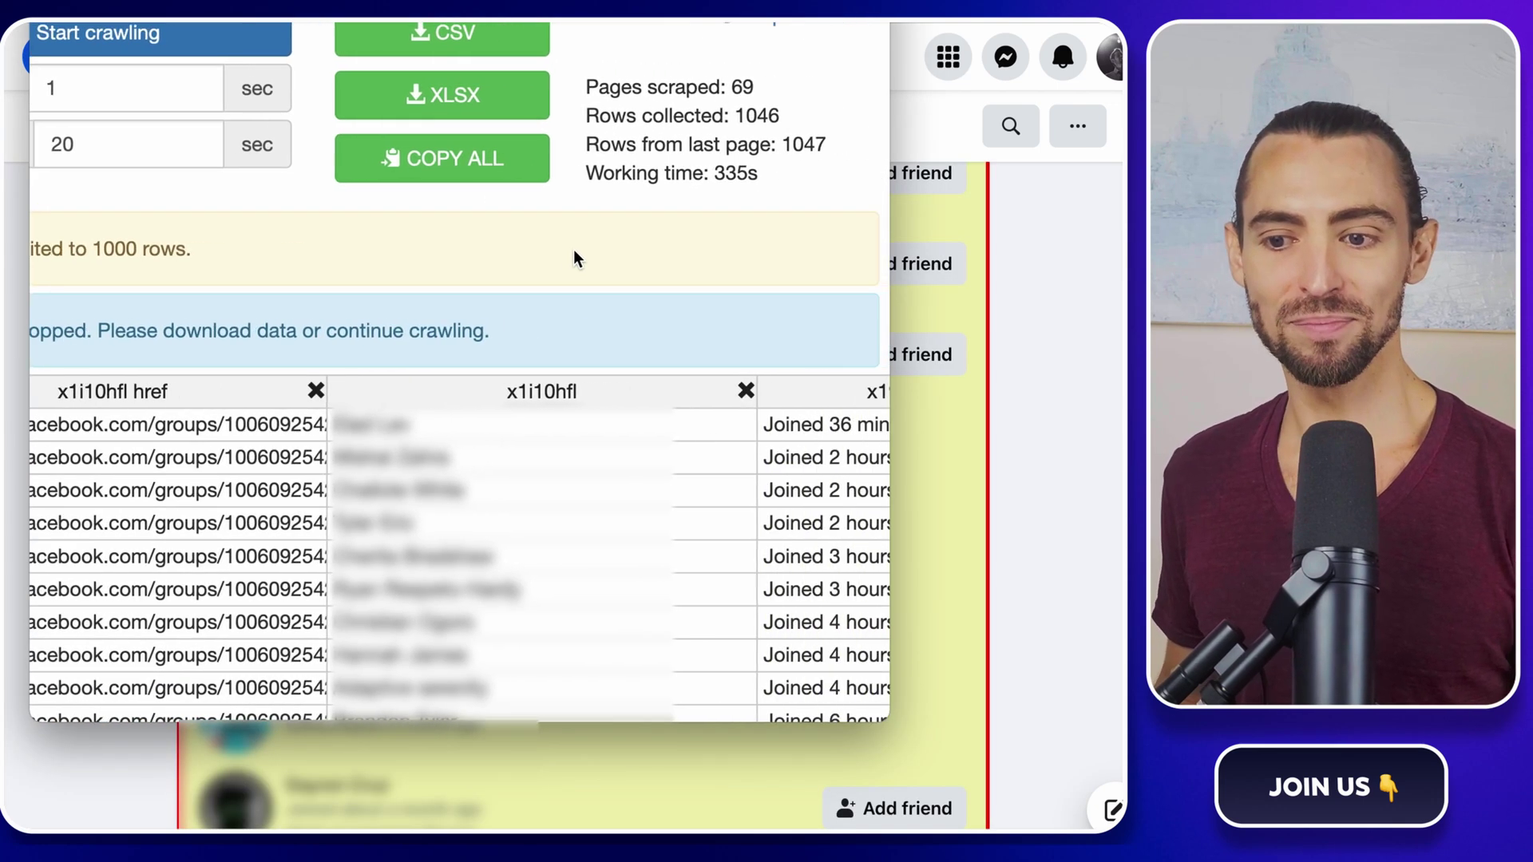
Step: Zoom out the scraper popup and export the 1046 member rows as a CSV file
{"action": "scroll", "coordinate": [574, 249], "scroll_direction": "left", "scroll_amount": 3}
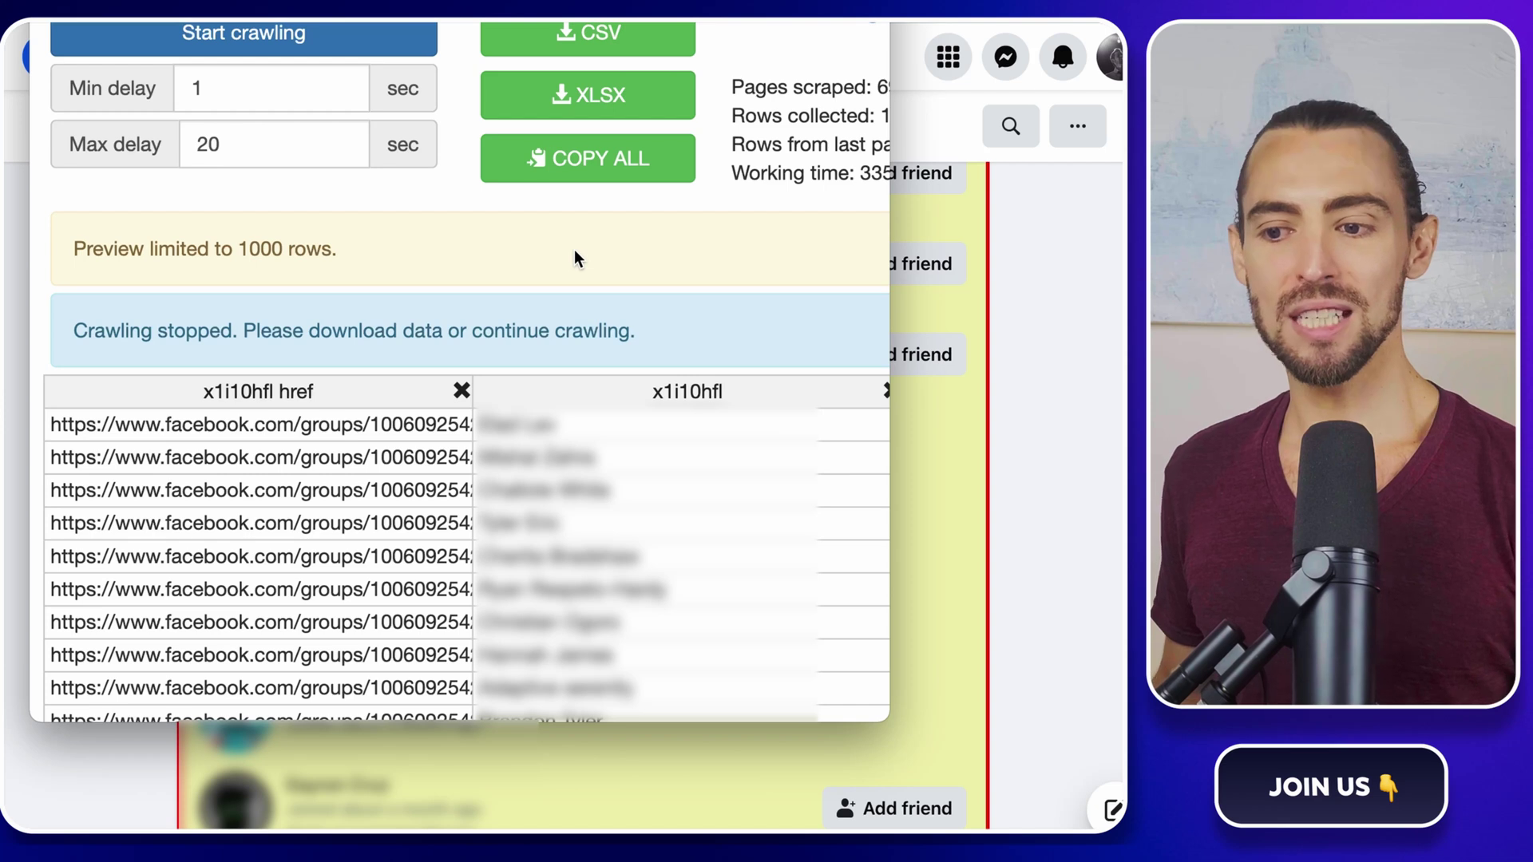
{"action": "key", "text": "ctrl+minus"}
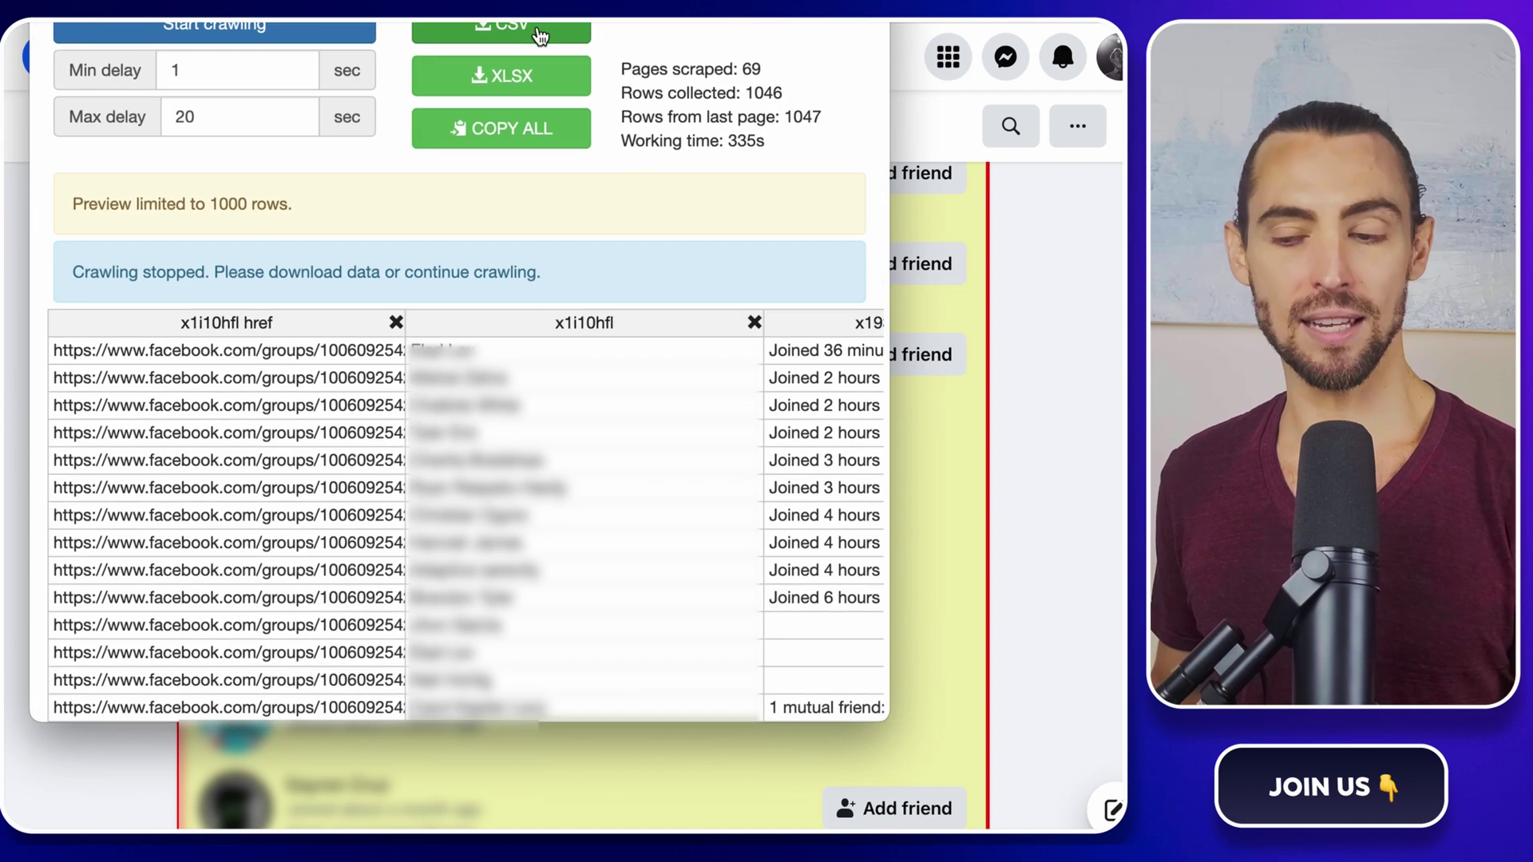
{"action": "scroll", "coordinate": [540, 36], "scroll_direction": "up", "scroll_amount": 5}
{"action": "left_click", "coordinate": [551, 134]}
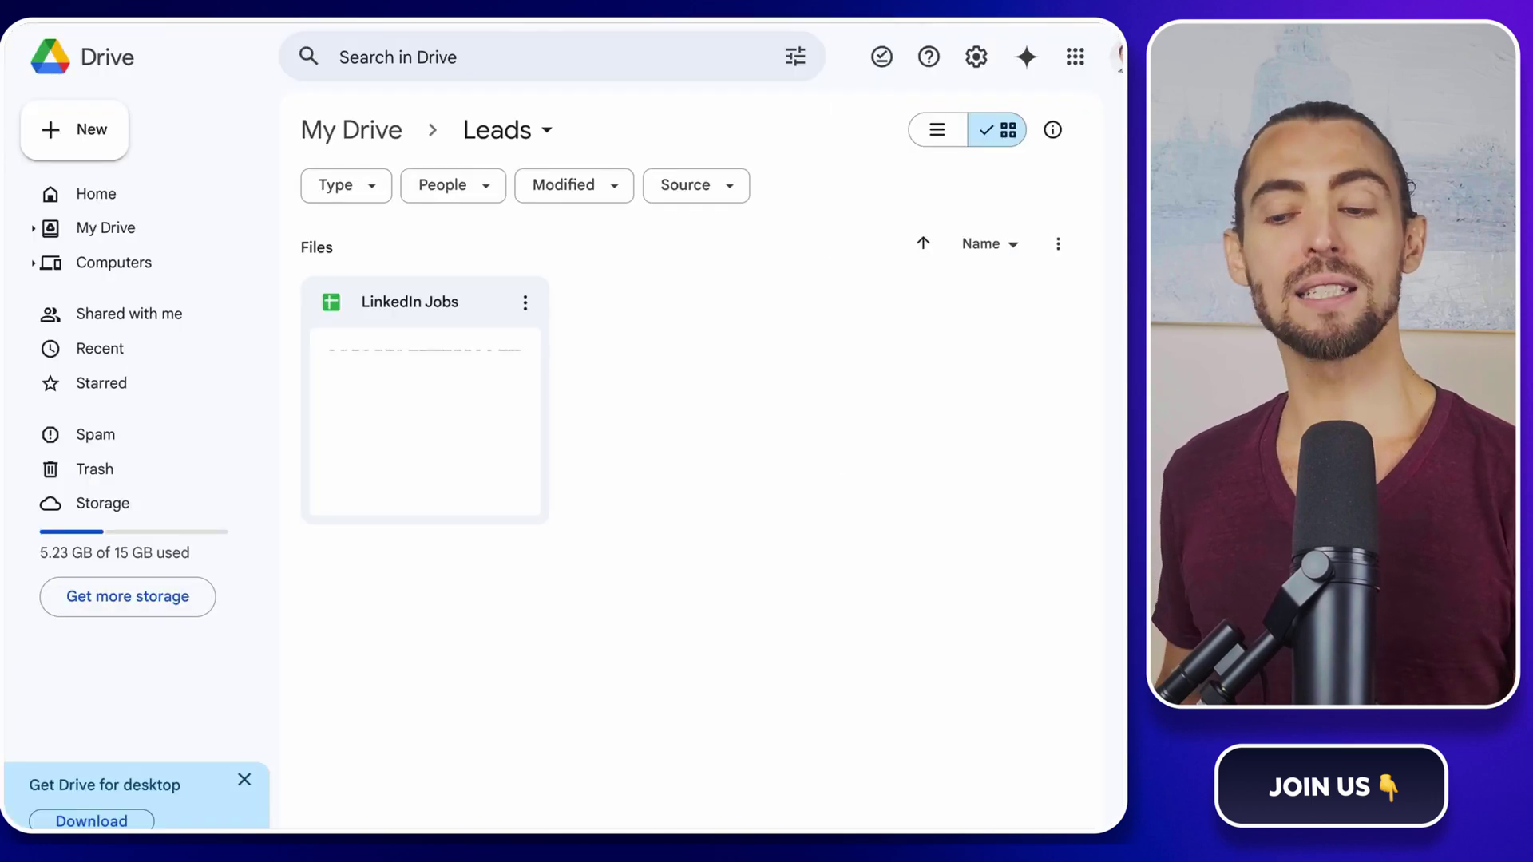
Step: Upload facebook.csv into the Leads folder and create an 'AI Automation Leads' folder
{"action": "left_click_drag", "start_coordinate": [933, 515], "coordinate": [869, 512]}
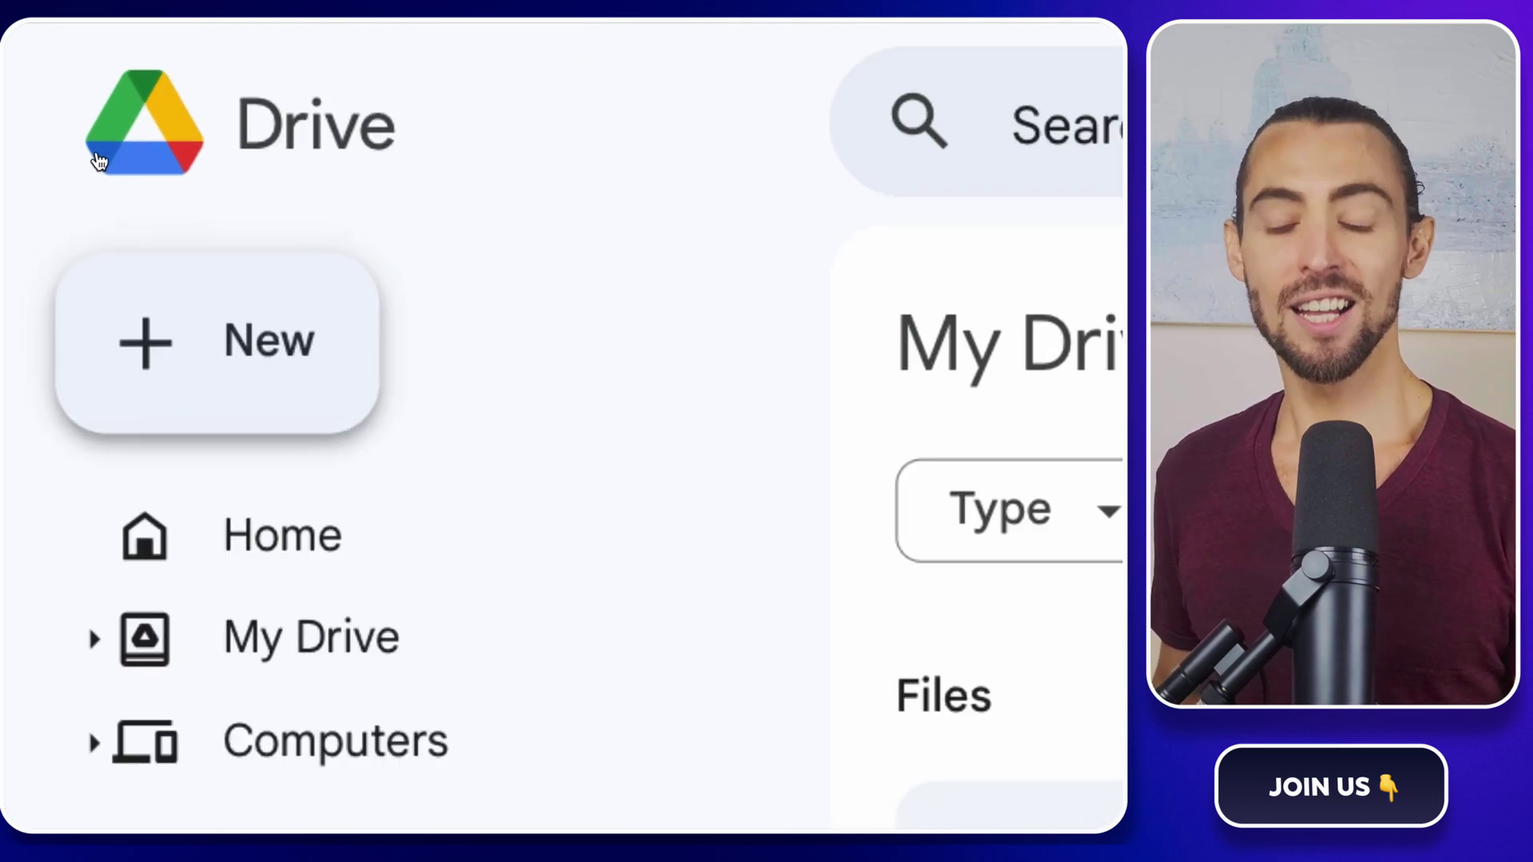
{"action": "left_click", "coordinate": [248, 288]}
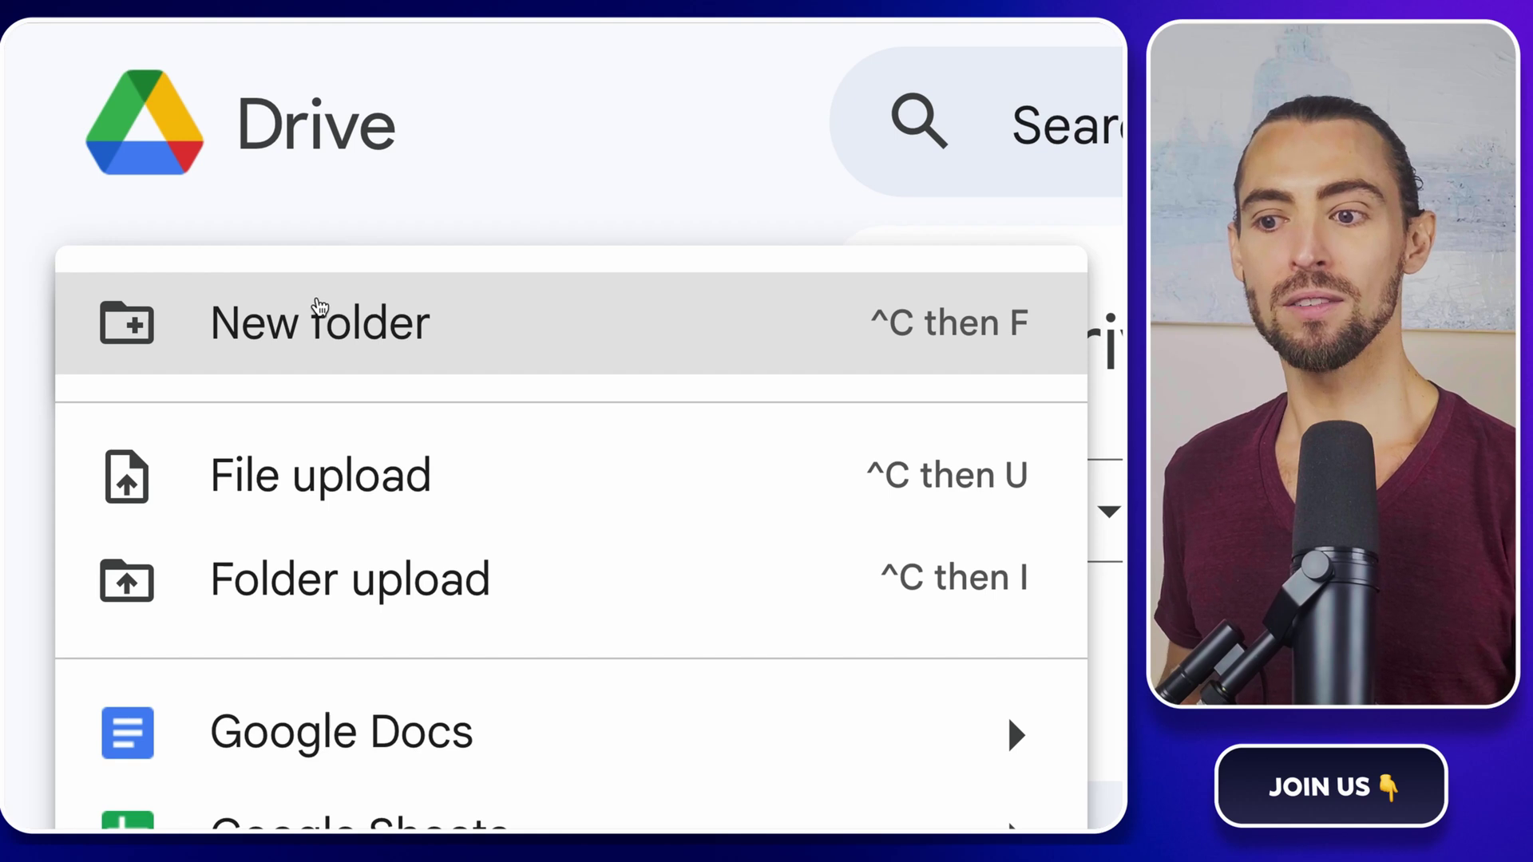
{"action": "left_click", "coordinate": [420, 347]}
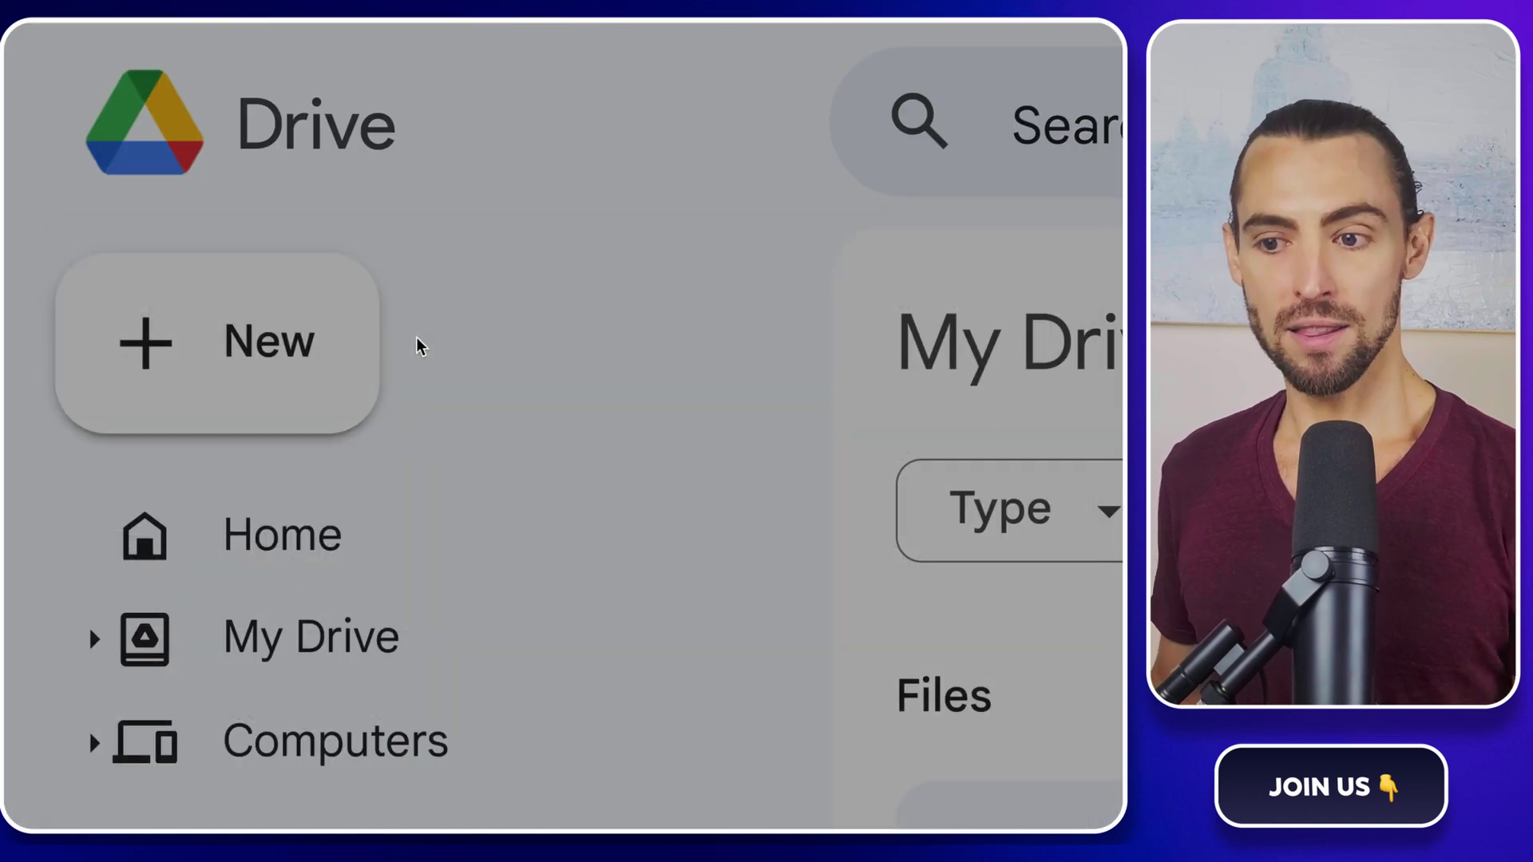
{"action": "type", "text": "AI Autom"}
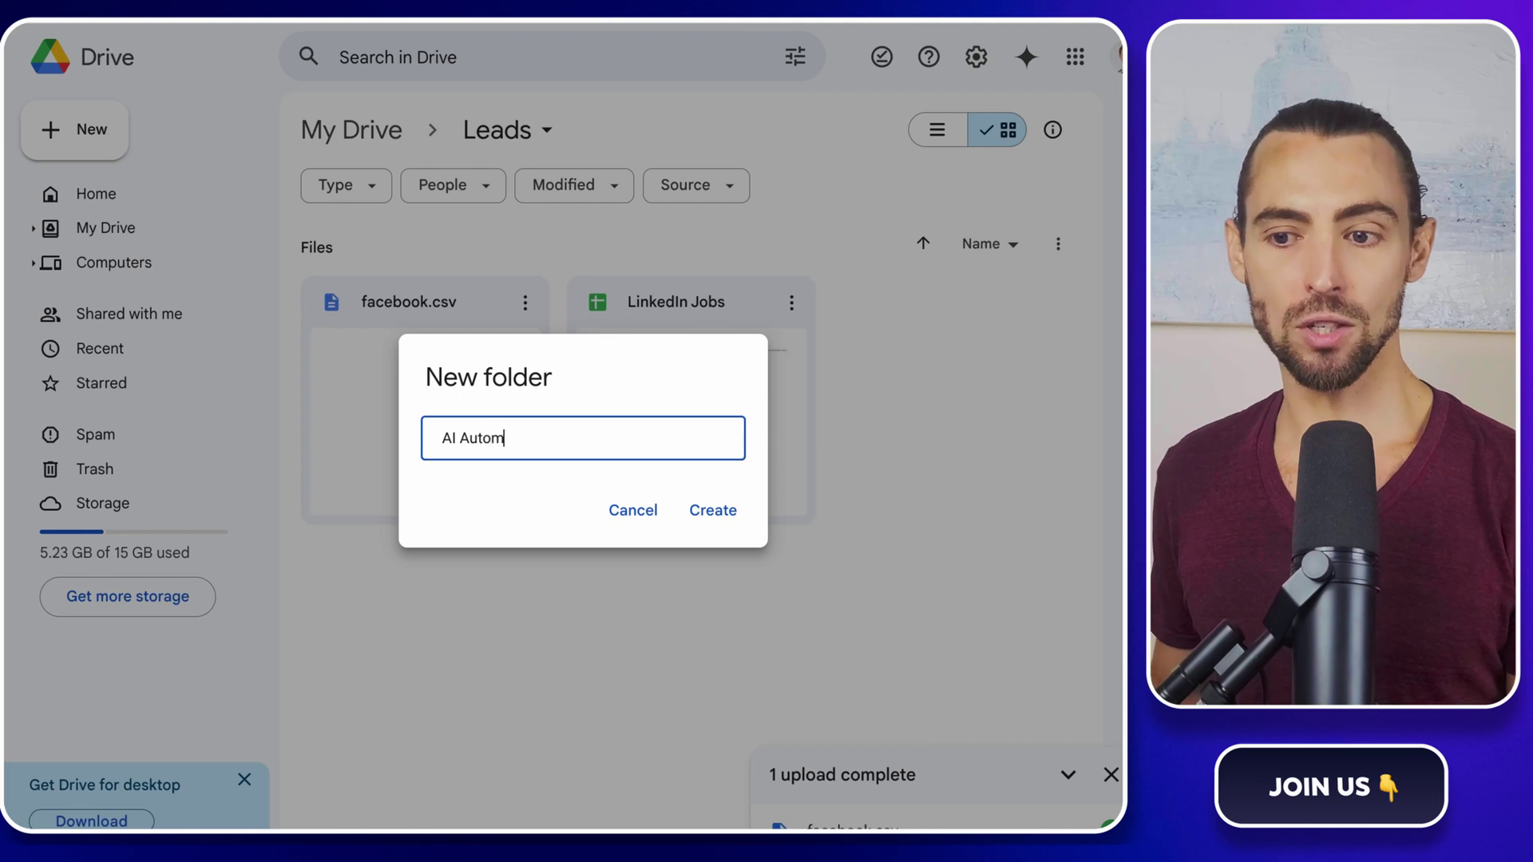
{"action": "type", "text": "ation Leads"}
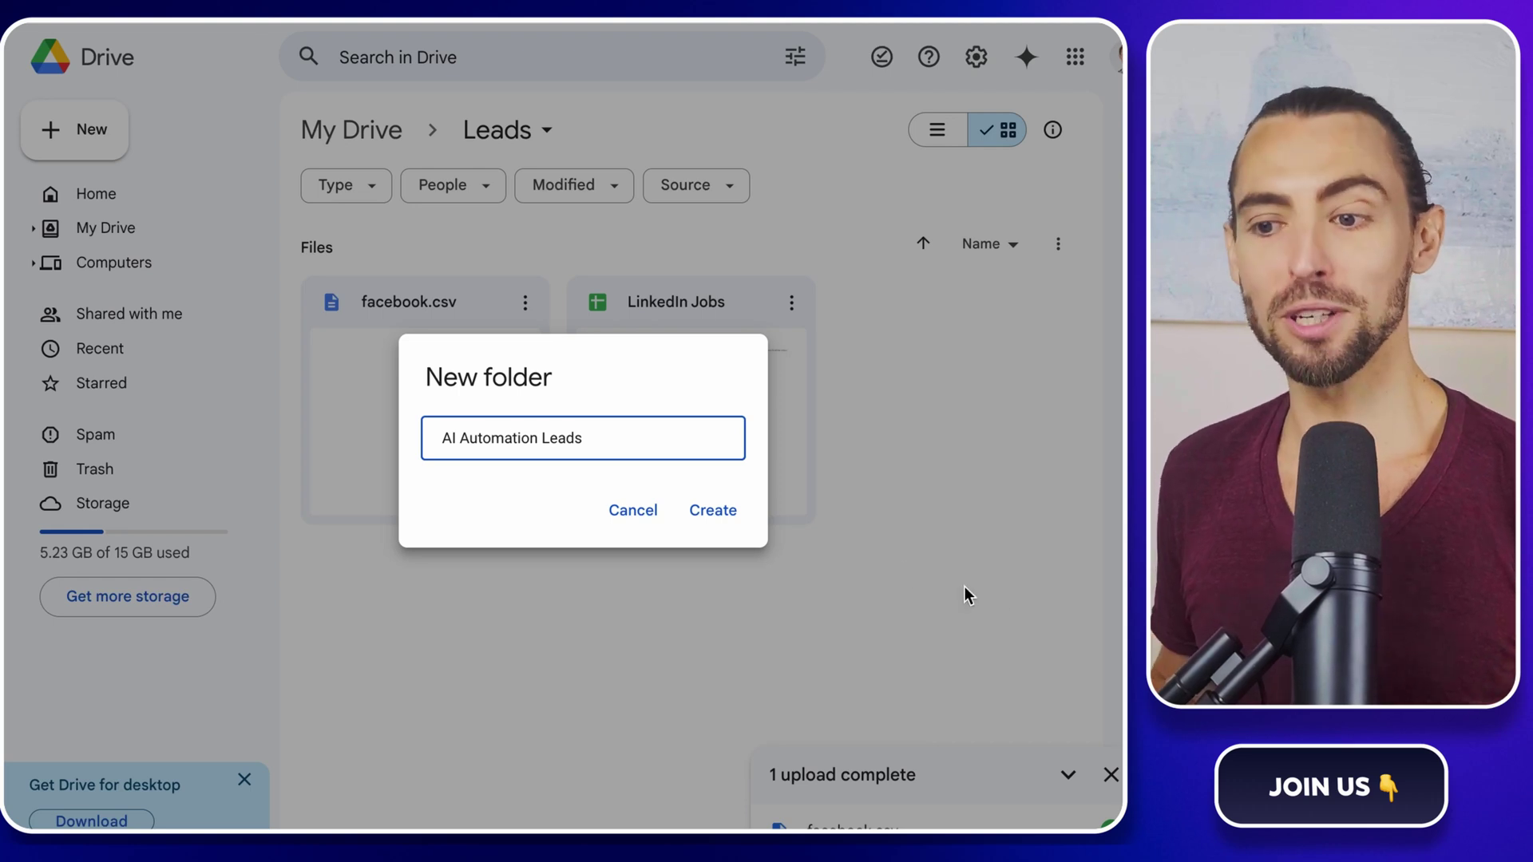
{"action": "left_click", "coordinate": [723, 514]}
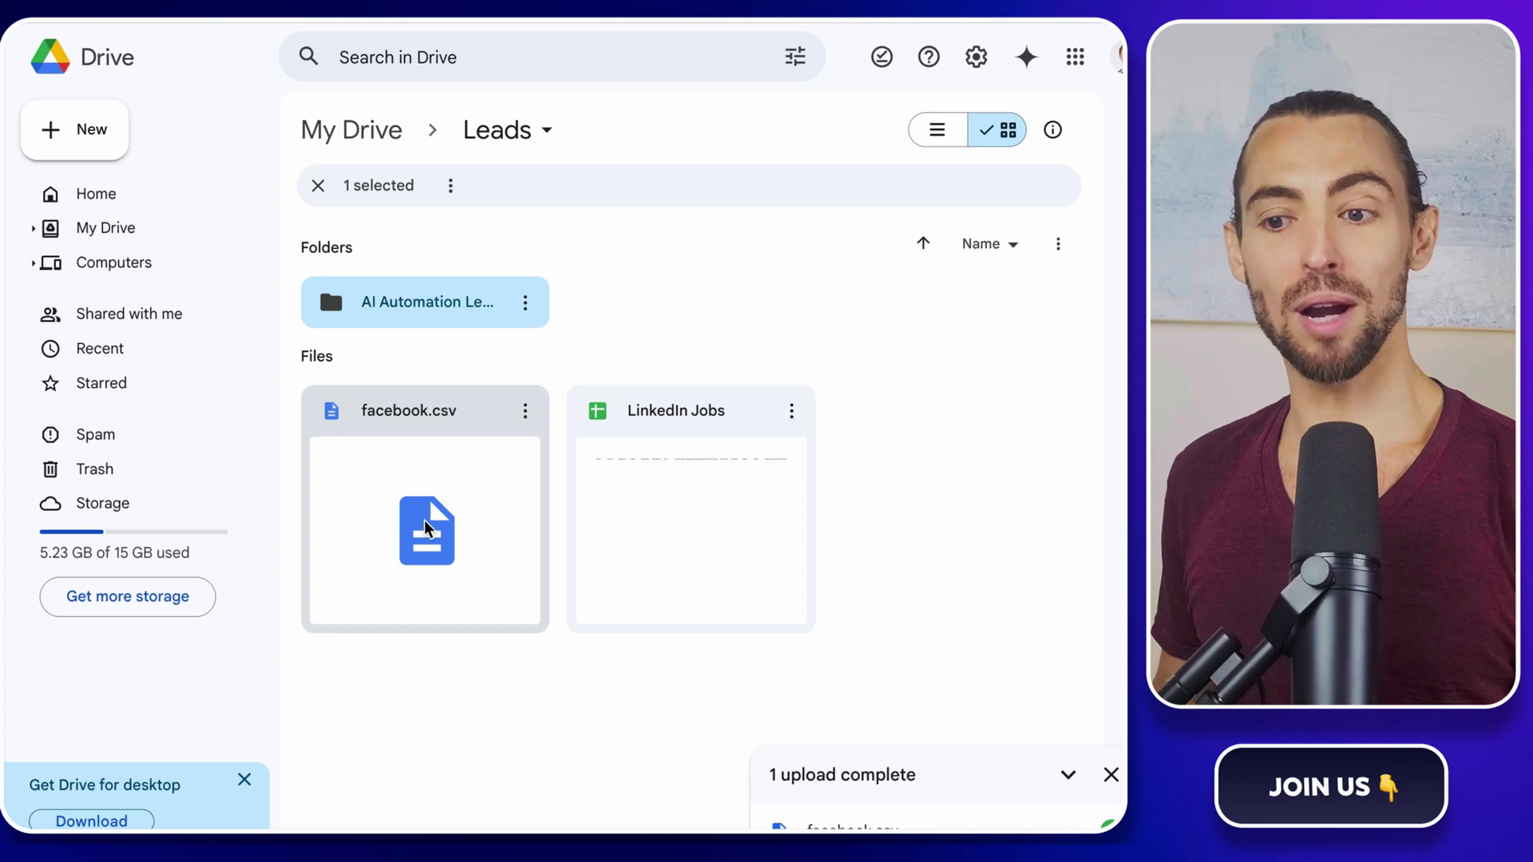
Step: Move facebook.csv into the AI Automation Leads folder and open it with Google Sheets
{"action": "left_click", "coordinate": [427, 527]}
{"action": "left_click_drag", "start_coordinate": [427, 527], "coordinate": [409, 309]}
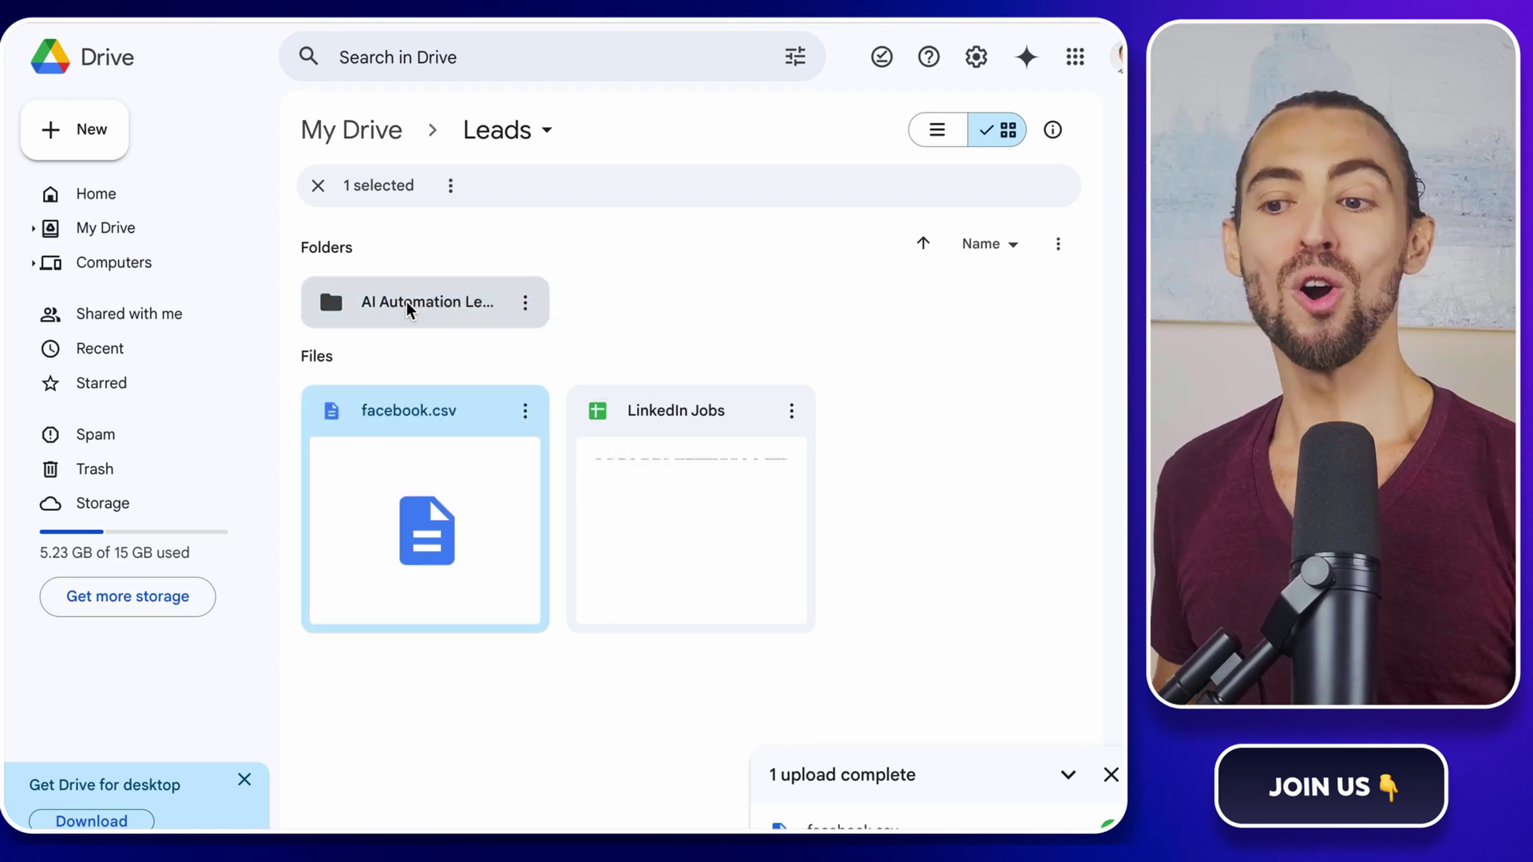
{"action": "double_click", "coordinate": [409, 309]}
{"action": "left_click", "coordinate": [458, 352]}
{"action": "right_click", "coordinate": [458, 352]}
{"action": "mouse_move", "coordinate": [615, 376]}
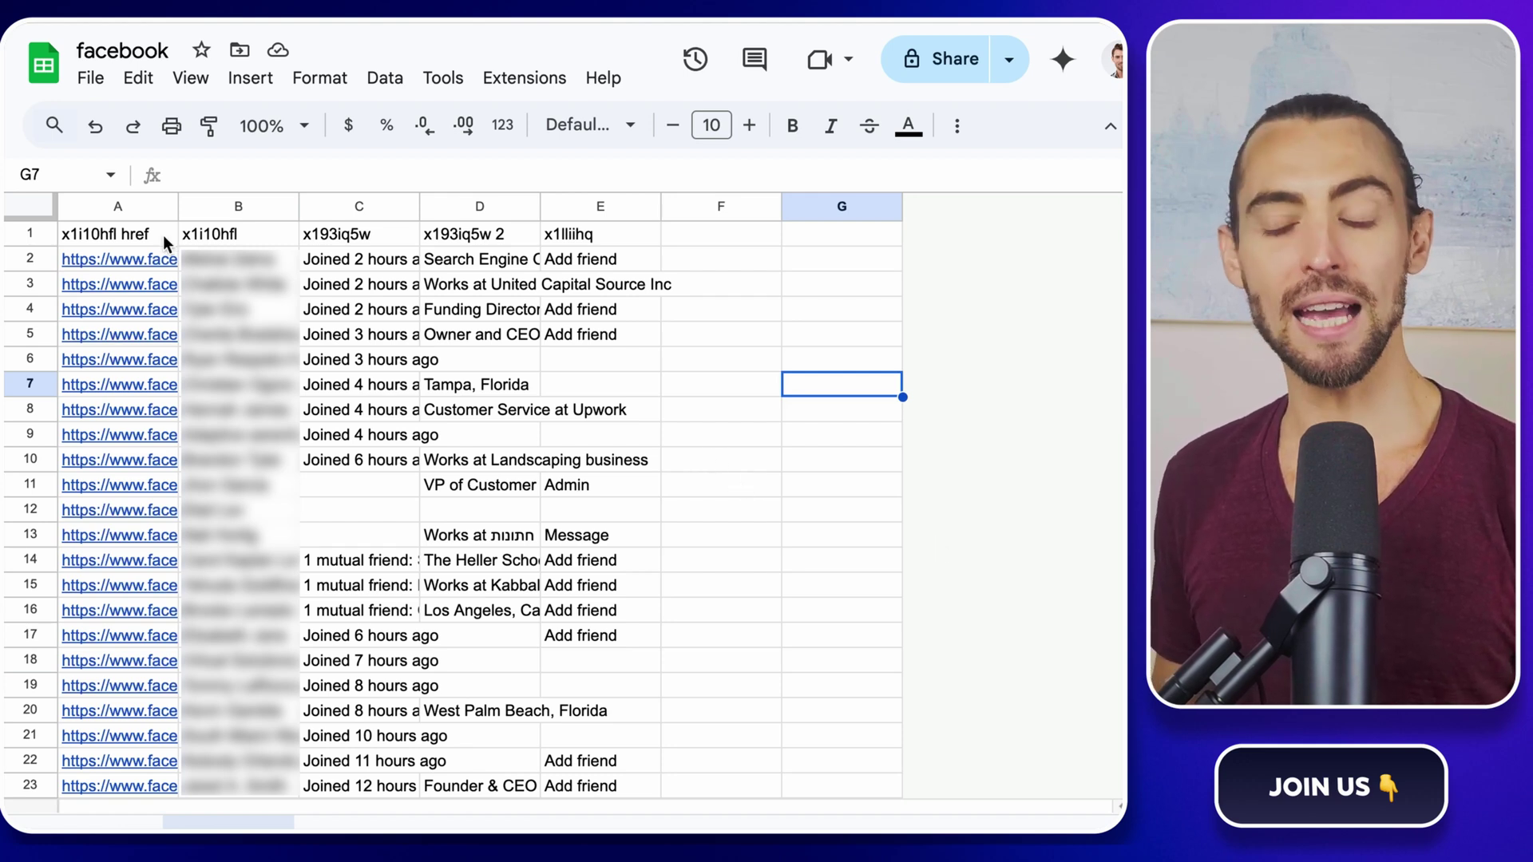
{"action": "left_click_drag", "start_coordinate": [121, 233], "coordinate": [584, 242]}
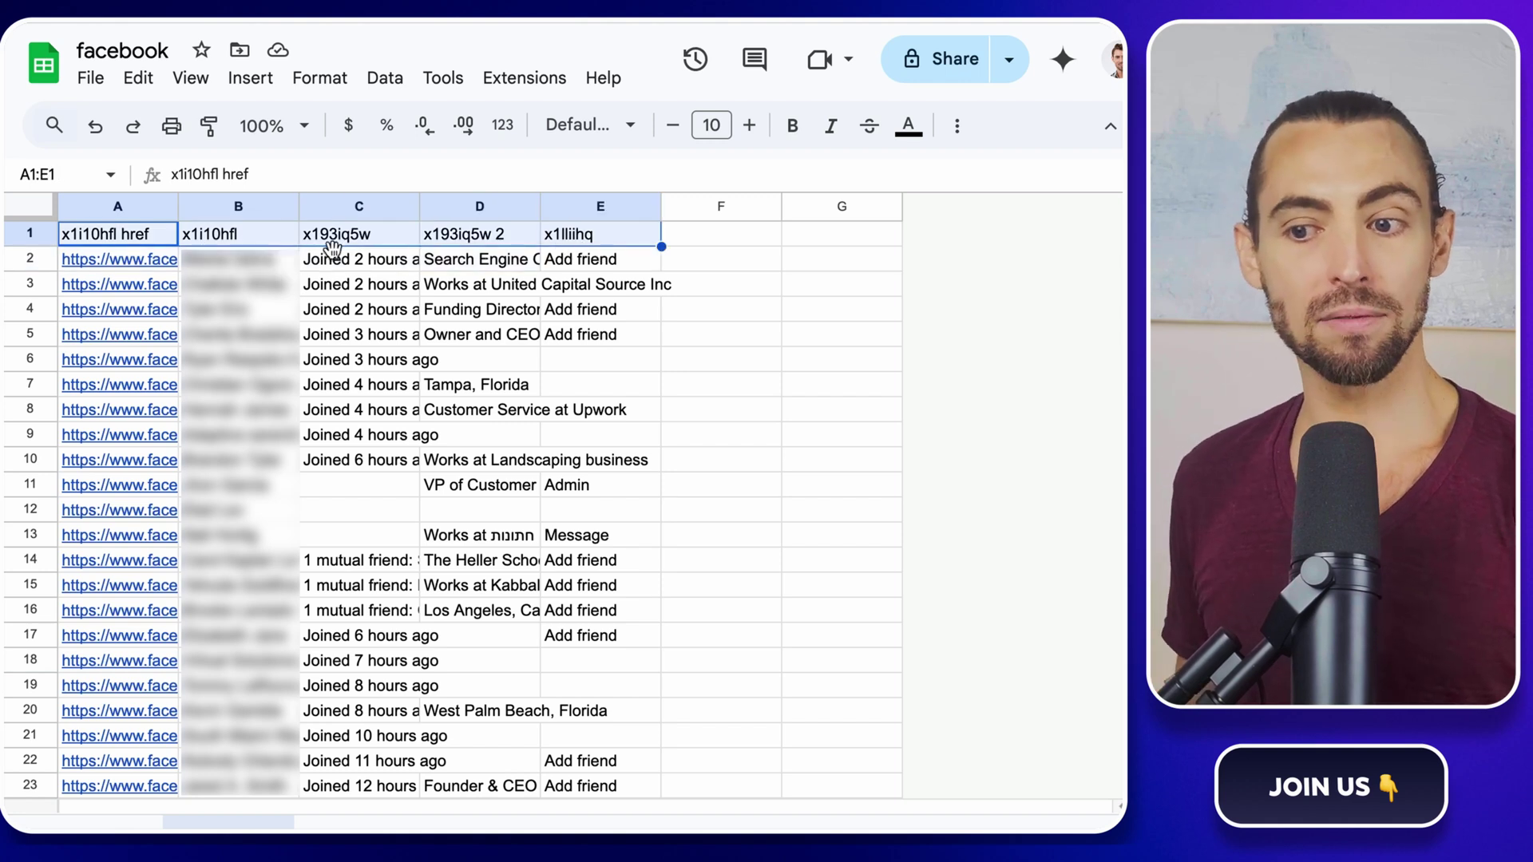
{"action": "left_click", "coordinate": [307, 263]}
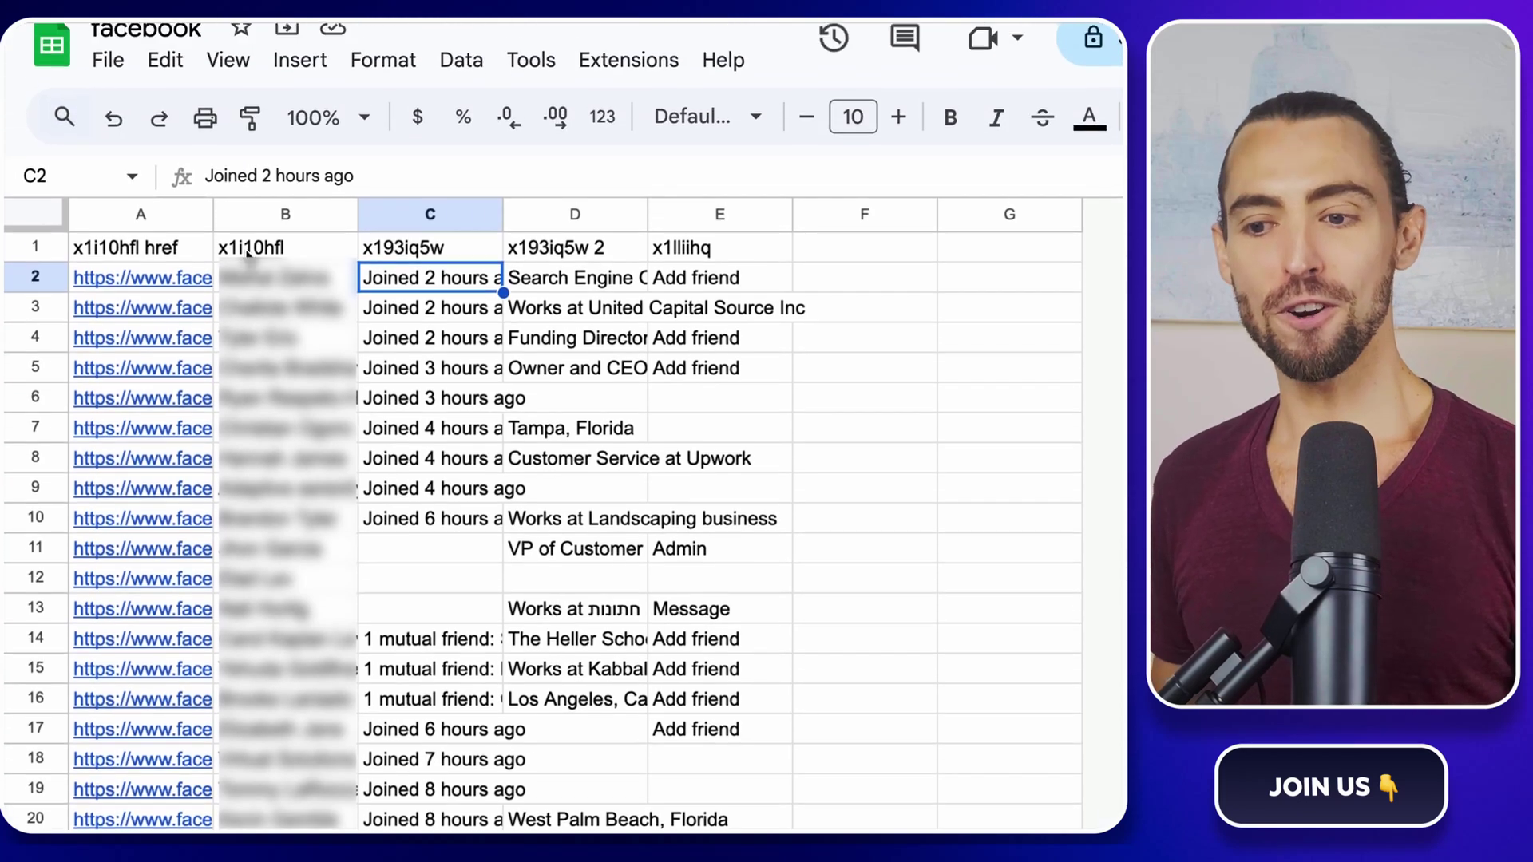
{"action": "left_click", "coordinate": [171, 256]}
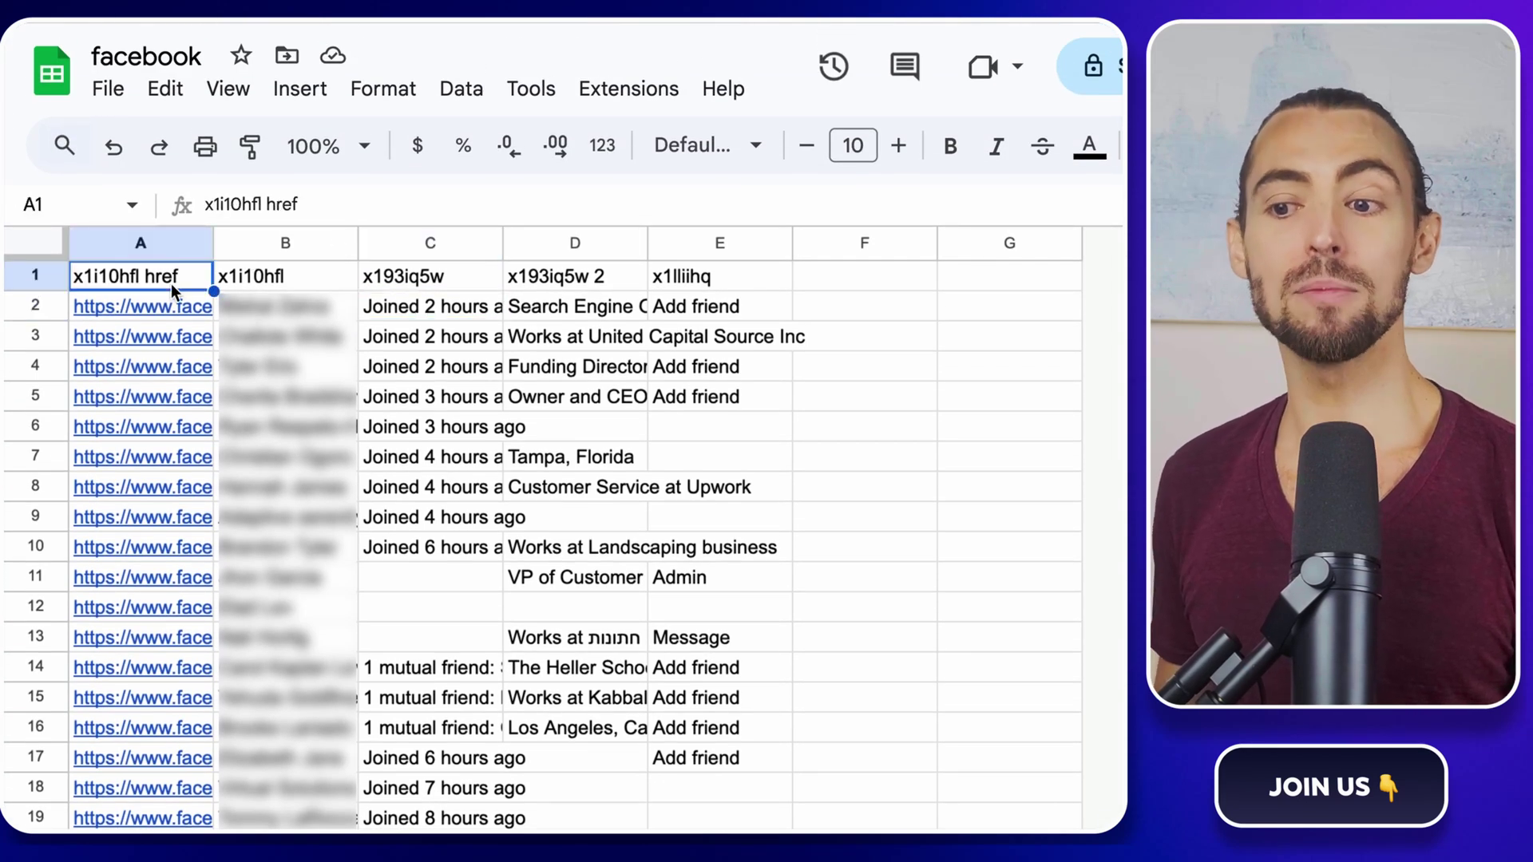
{"action": "left_click", "coordinate": [291, 276]}
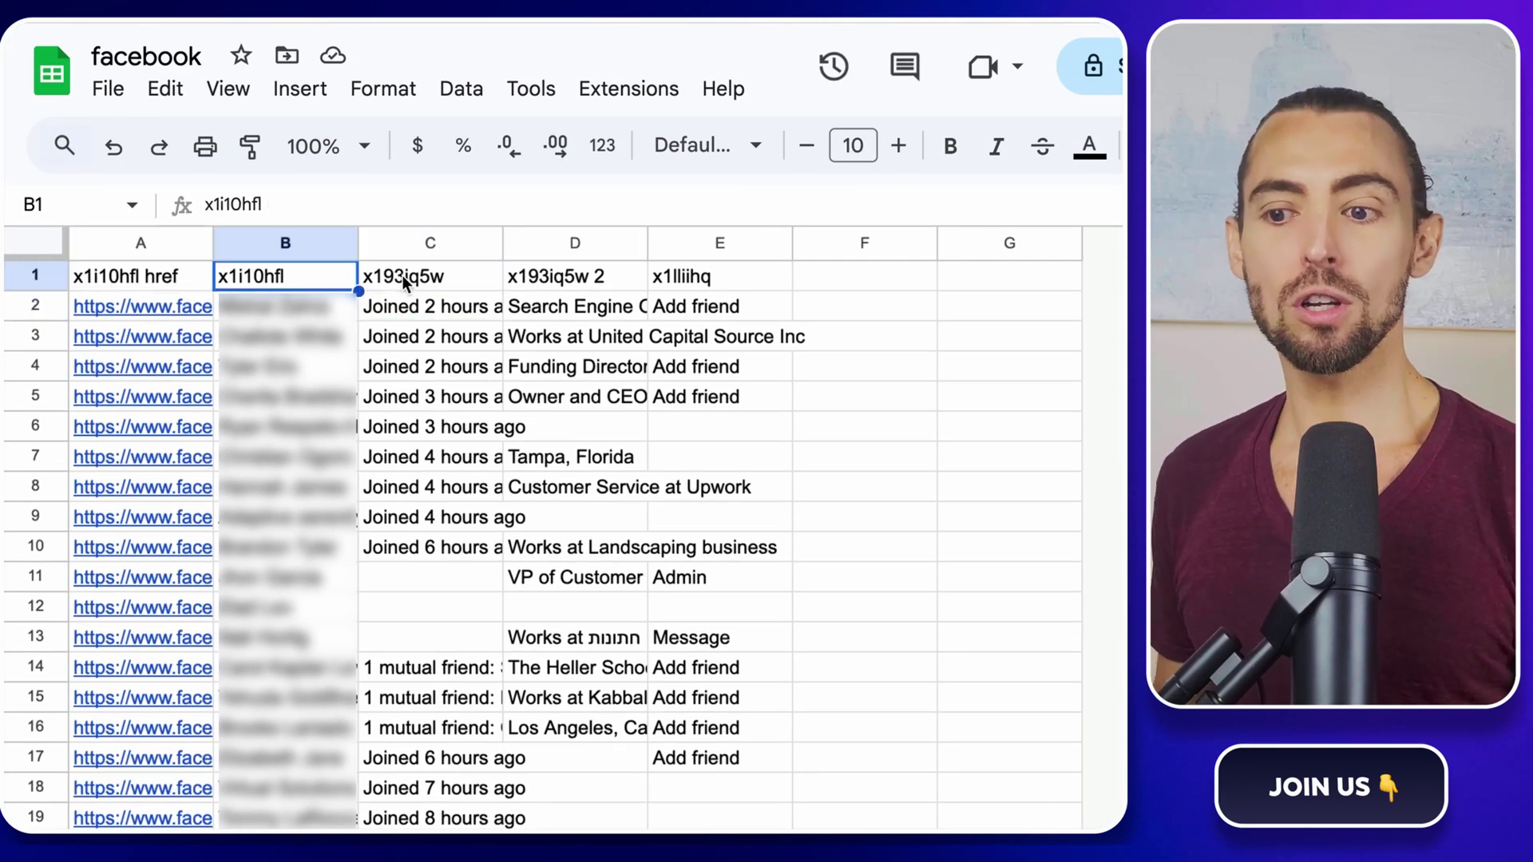
{"action": "left_click", "coordinate": [409, 275]}
{"action": "left_click", "coordinate": [573, 275]}
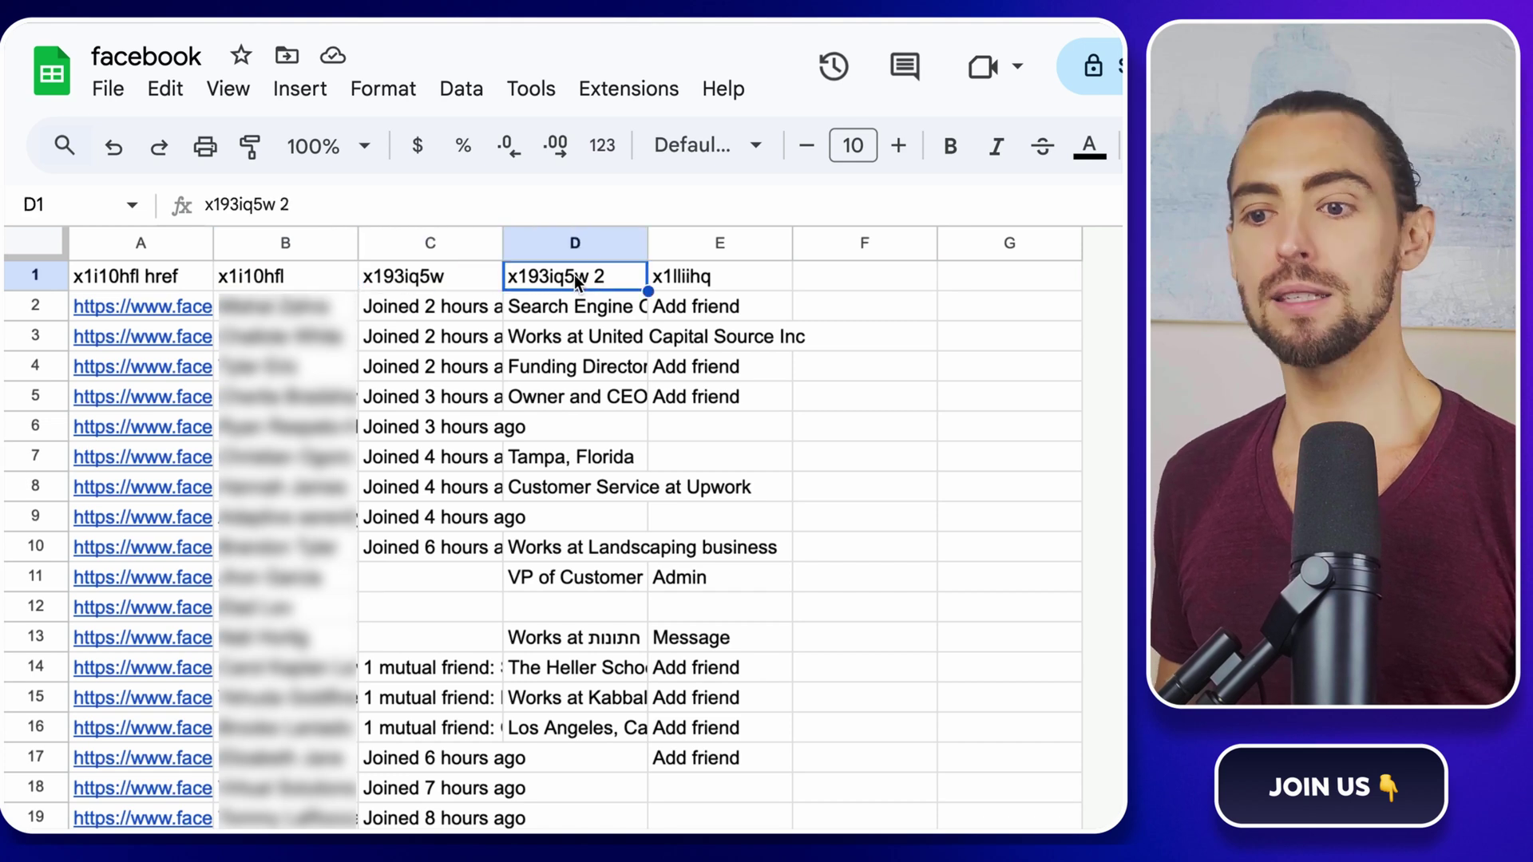
{"action": "left_click", "coordinate": [669, 275]}
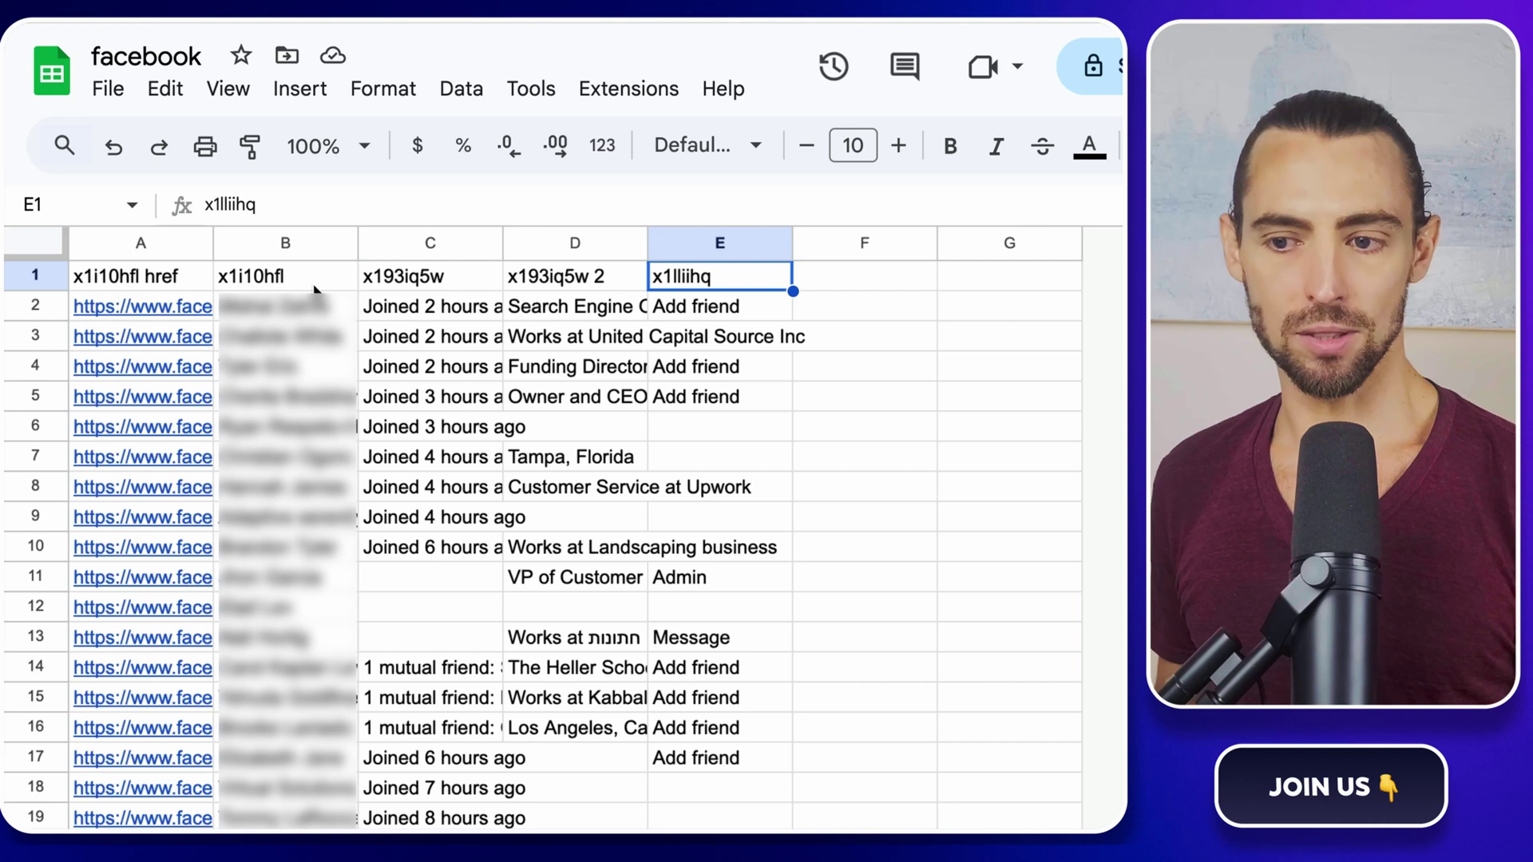
{"action": "left_click", "coordinate": [144, 280]}
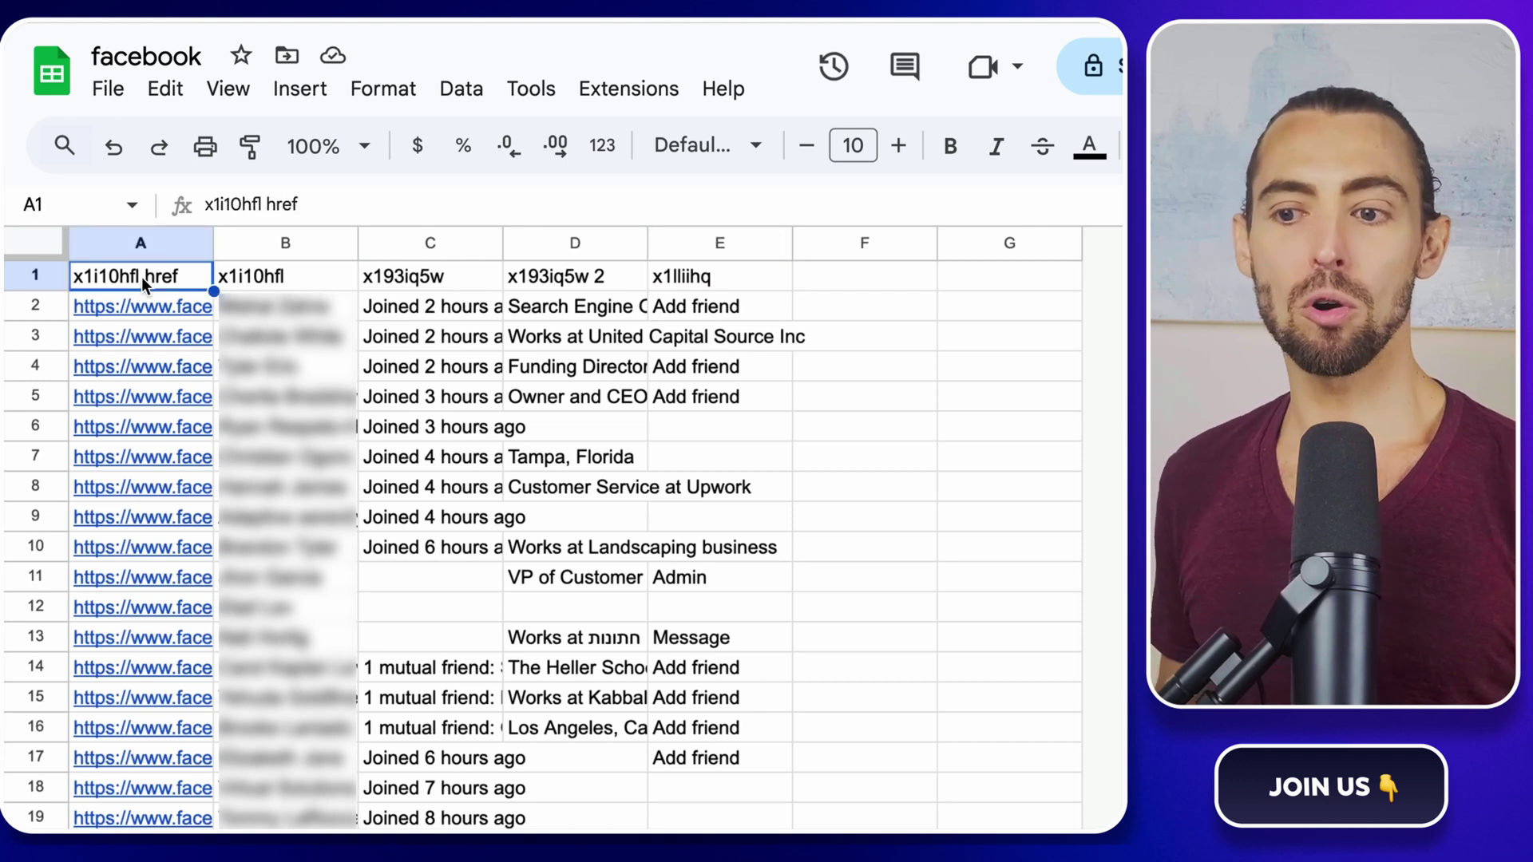
Step: Rename the first two column headers to Link and Name
{"action": "triple_click", "coordinate": [142, 277]}
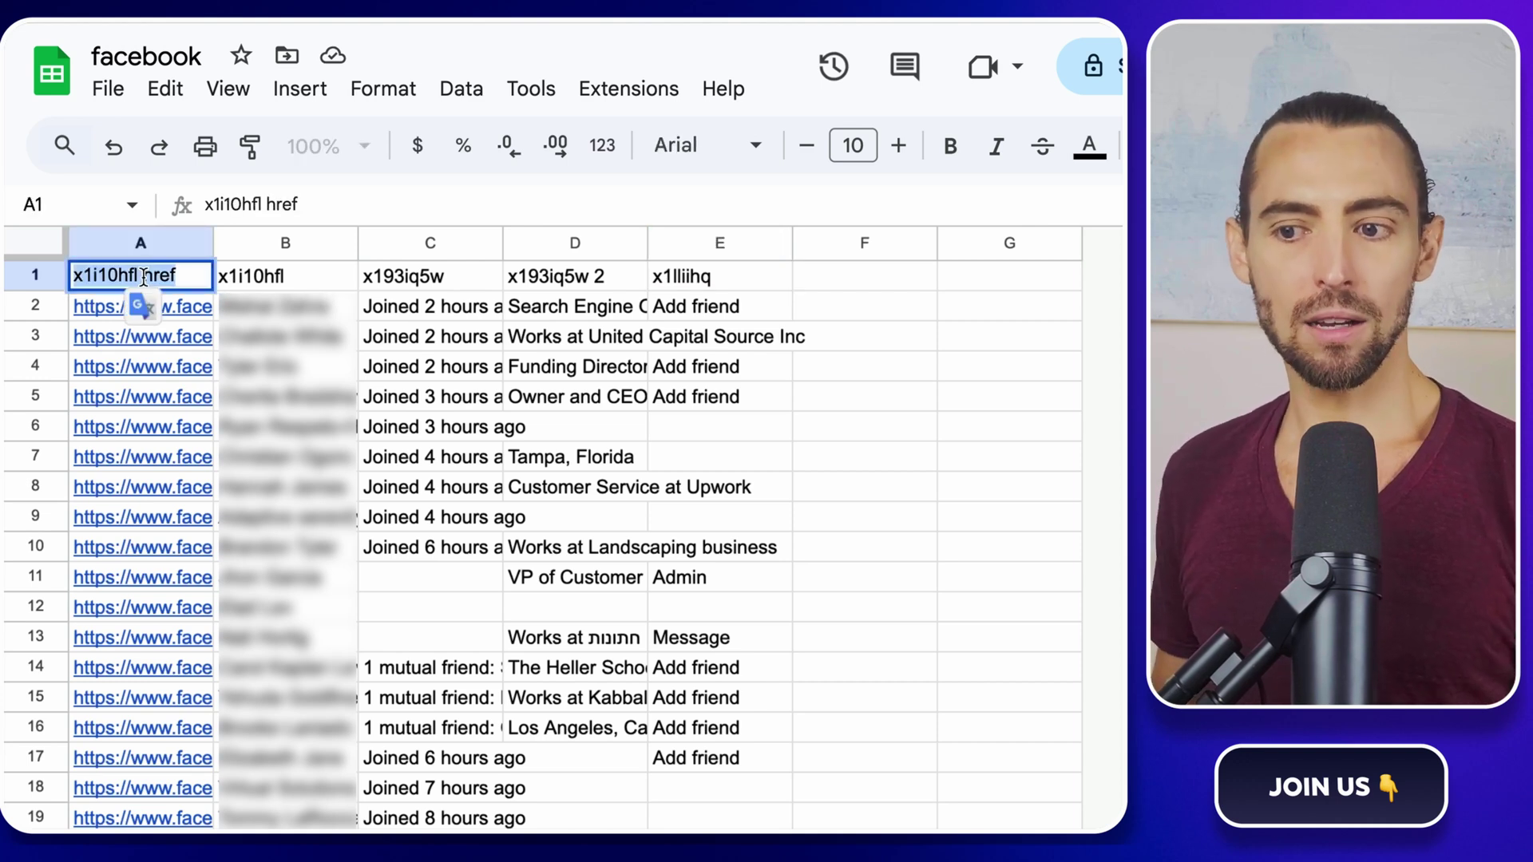
{"action": "type", "text": "Link"}
{"action": "key", "text": "Return"}
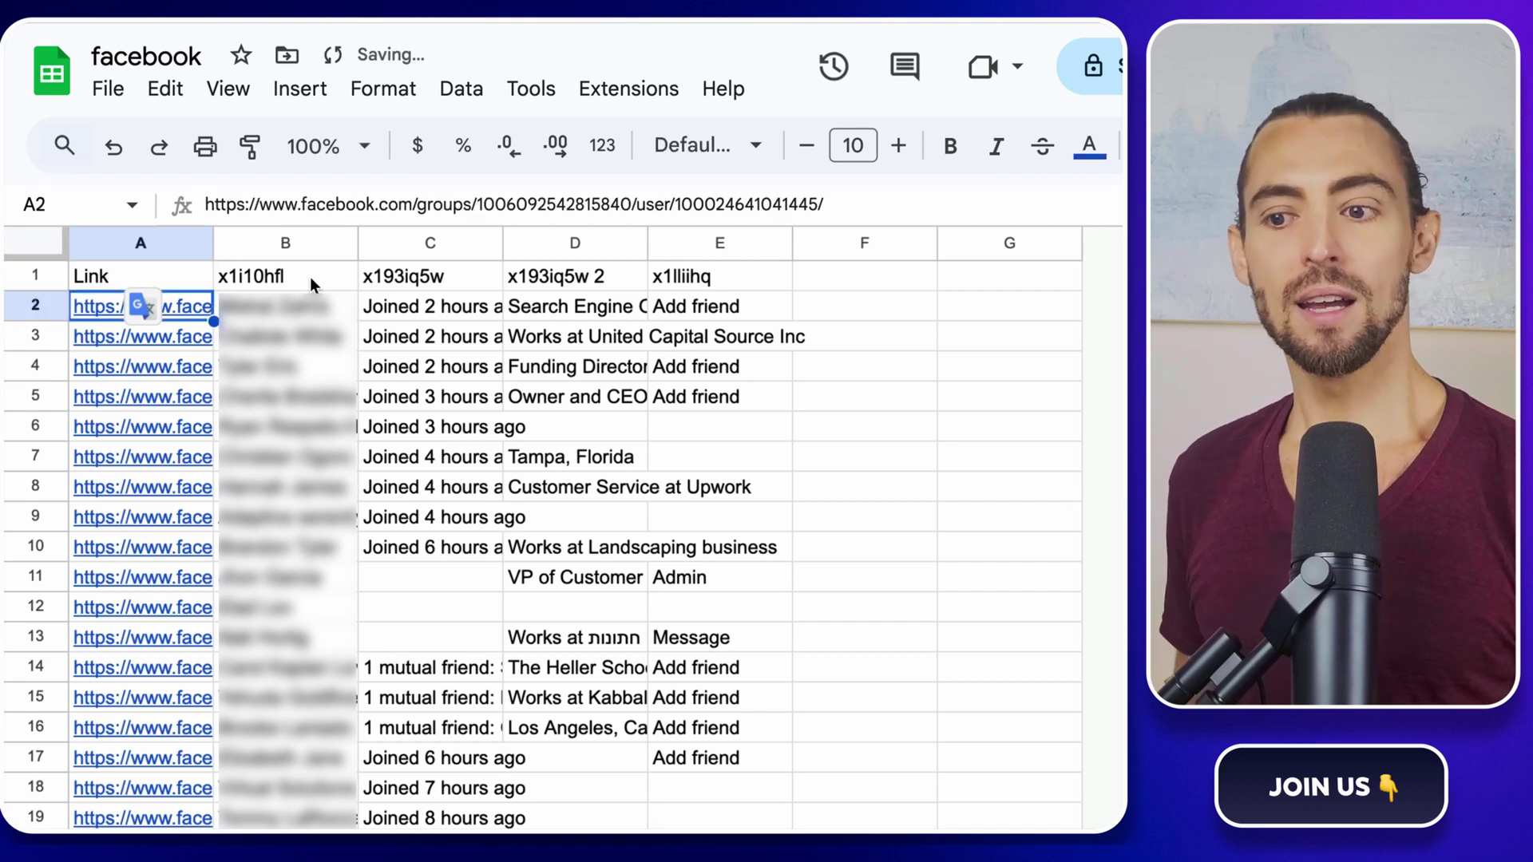
{"action": "key", "text": "Down"}
{"action": "key", "text": "Down"}
{"action": "key", "text": "Down"}
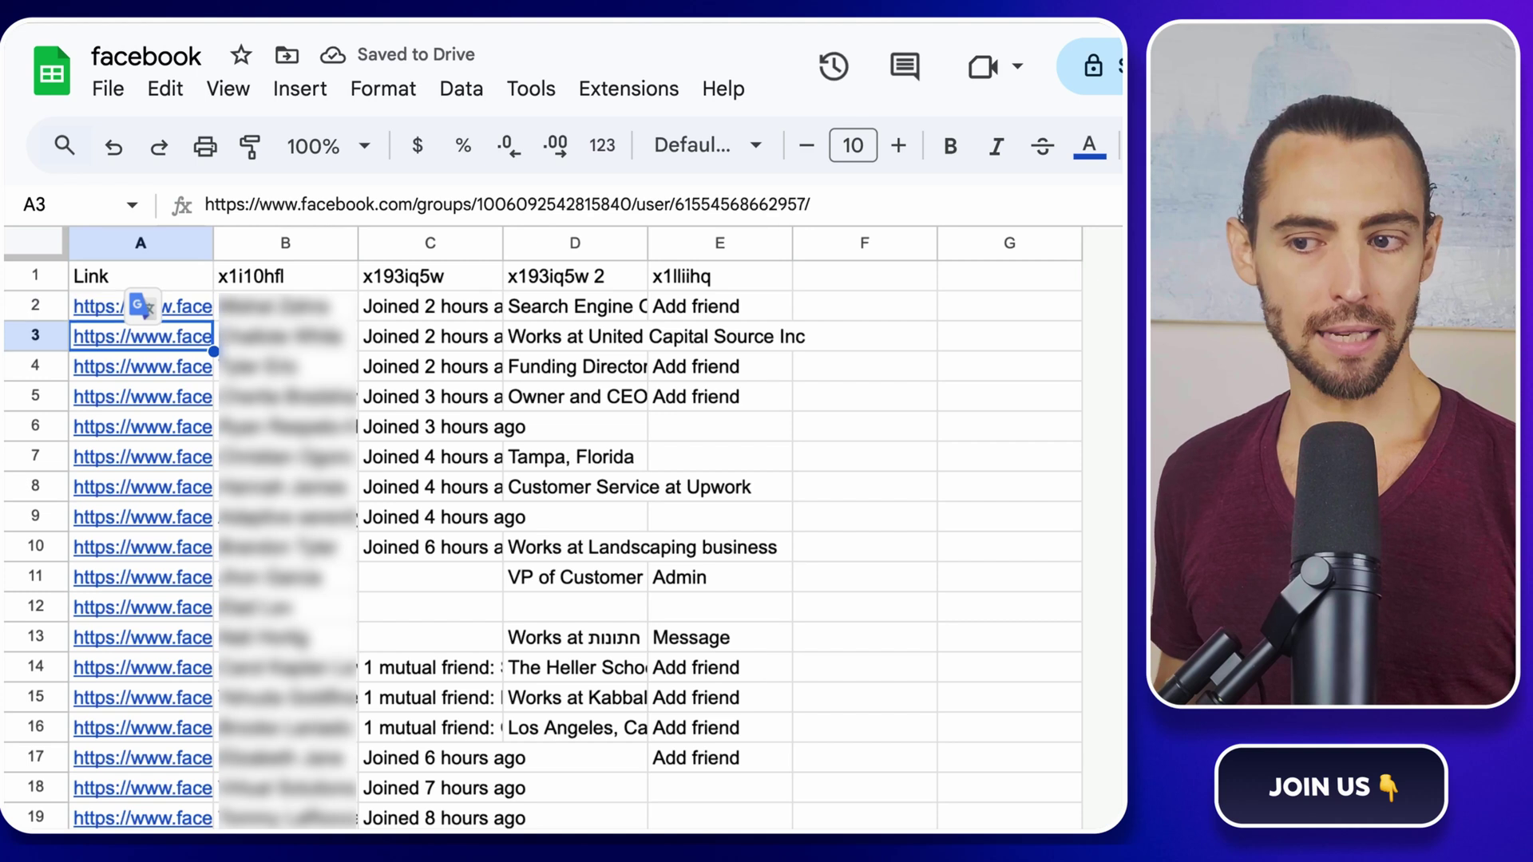
{"action": "left_click", "coordinate": [275, 279]}
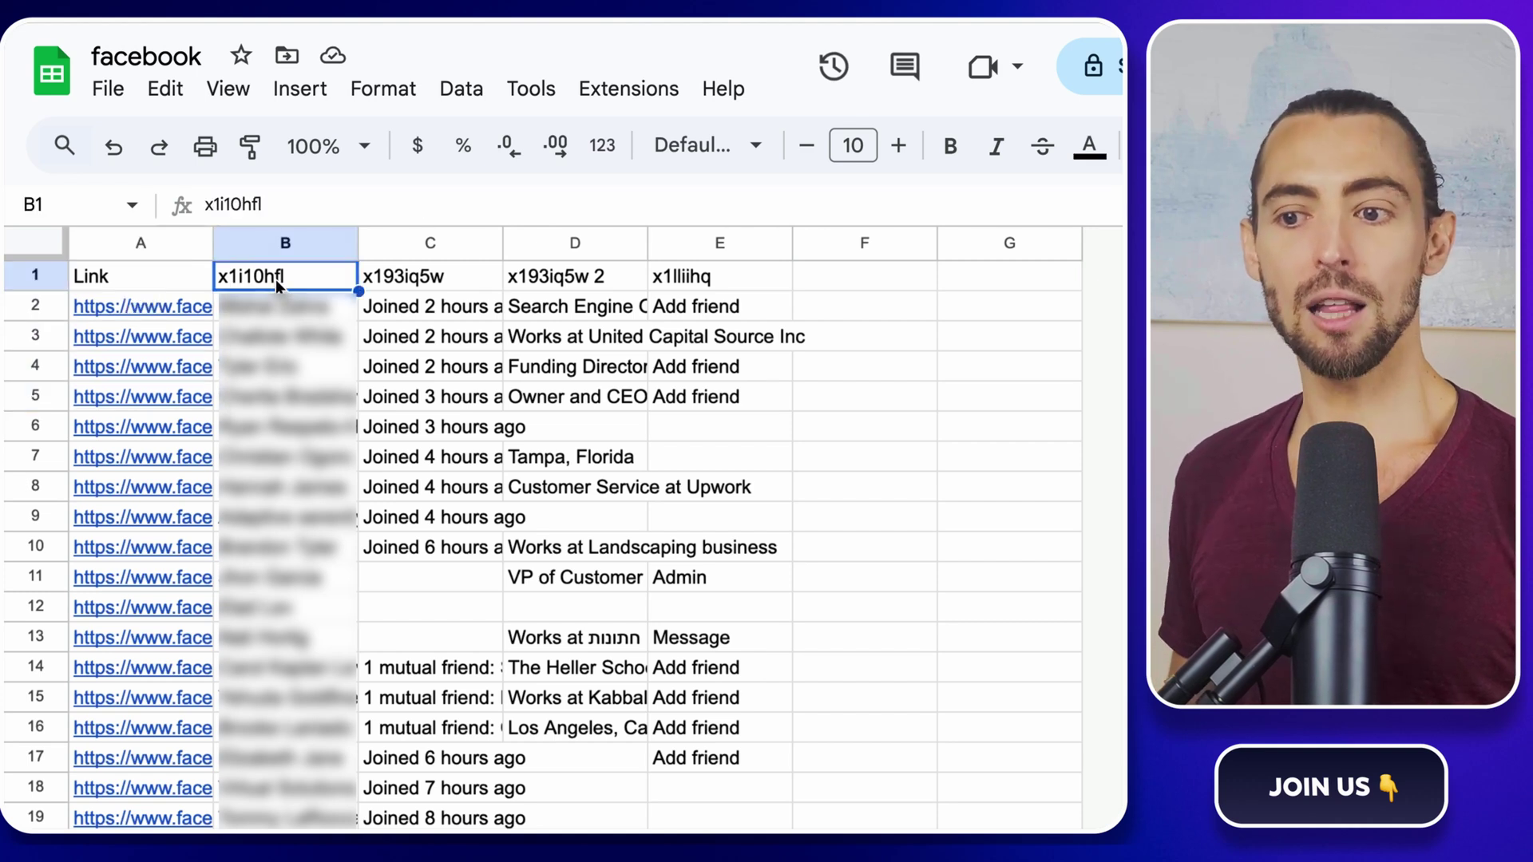
{"action": "double_click", "coordinate": [280, 278]}
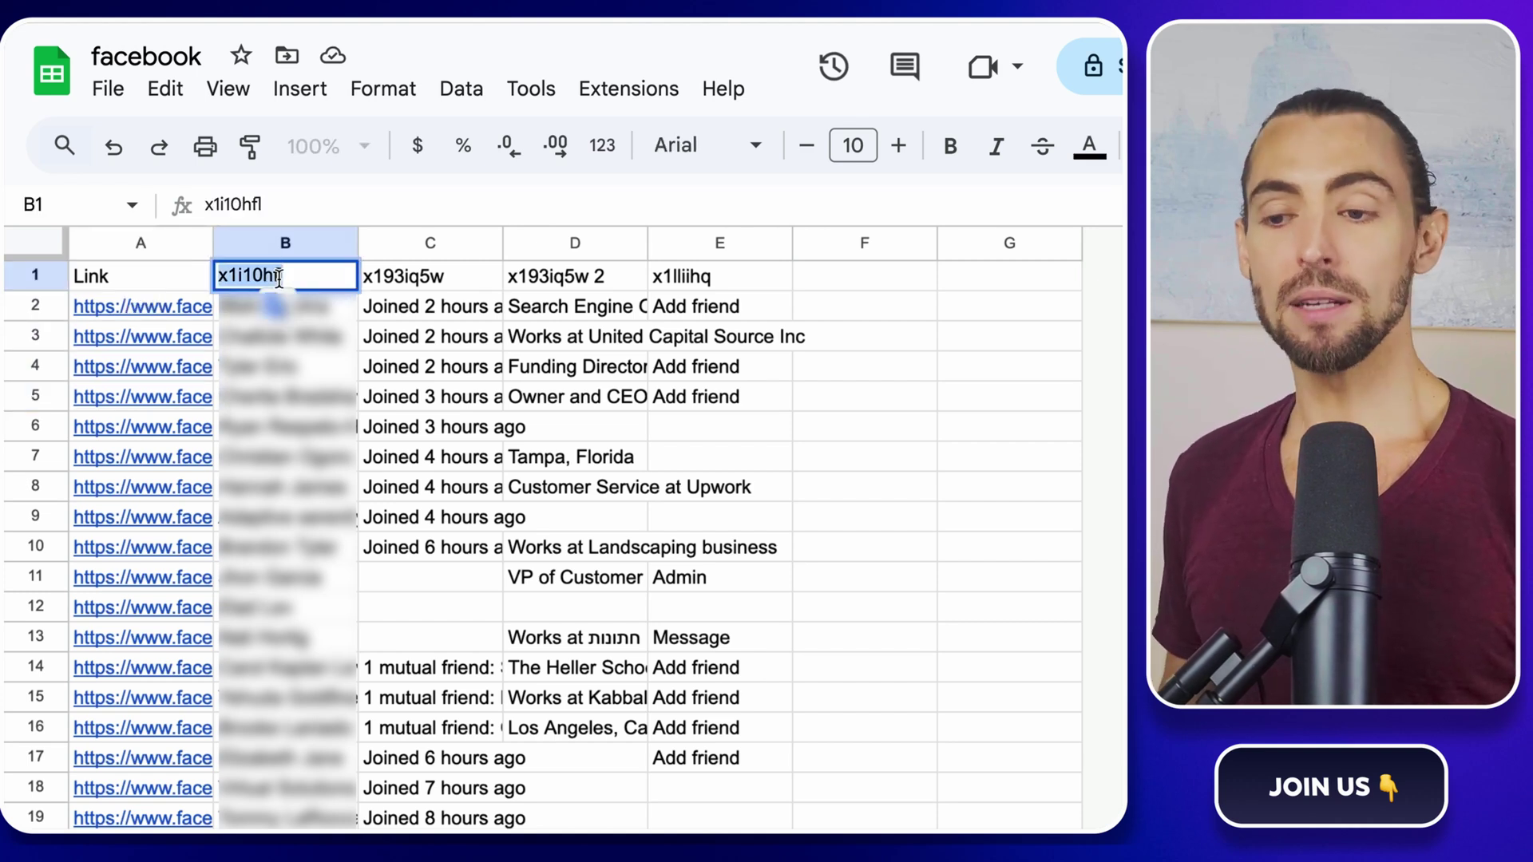
{"action": "type", "text": "Name"}
{"action": "key", "text": "Return"}
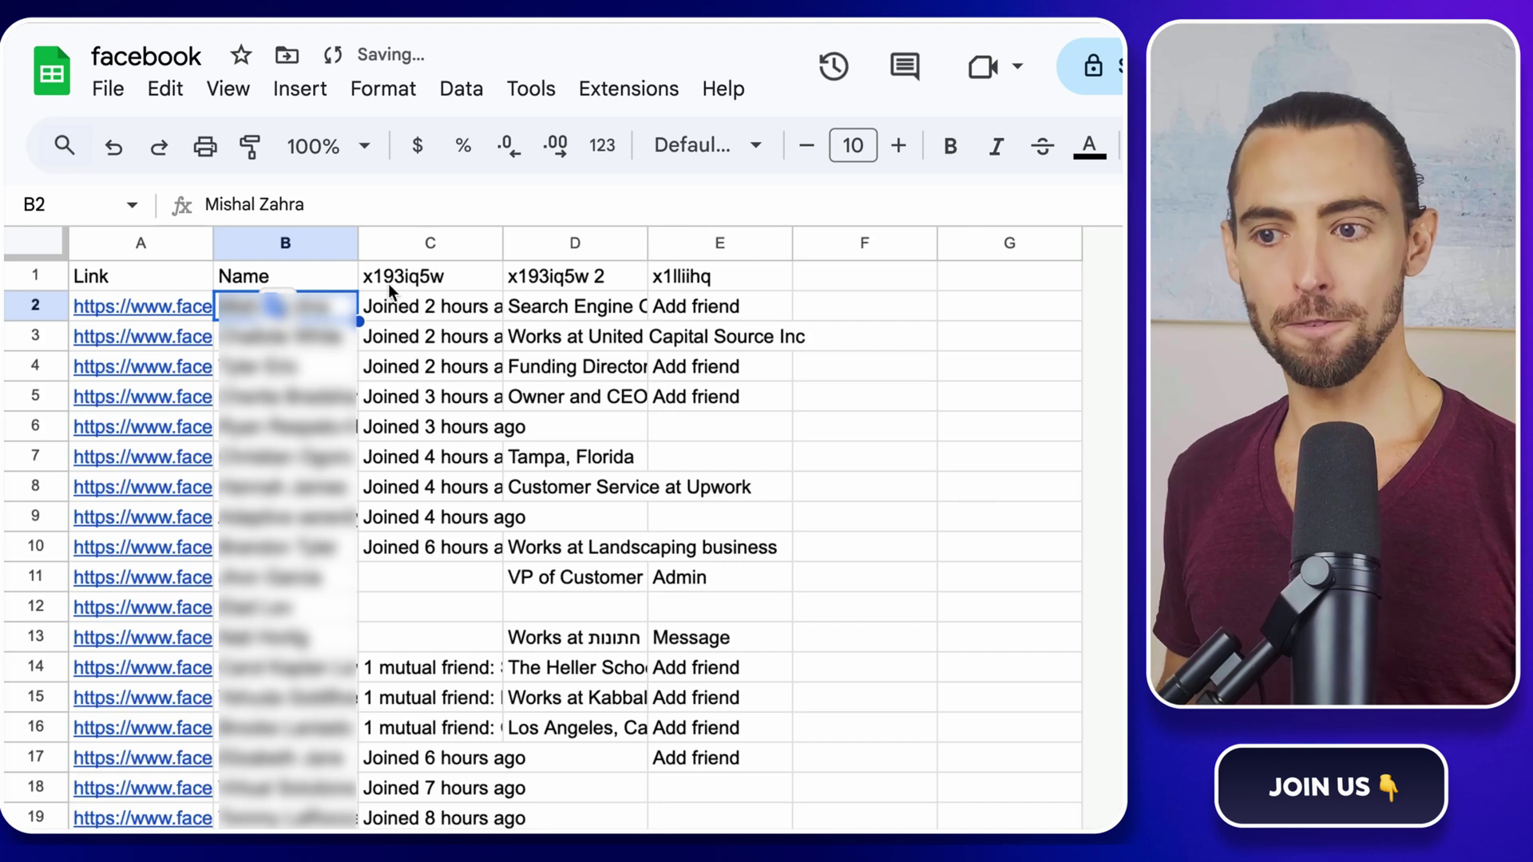
Step: Rename the third and fourth column headers to Date Joined and Description
{"action": "left_click", "coordinate": [431, 279]}
{"action": "double_click", "coordinate": [417, 276]}
{"action": "type", "text": "Date"}
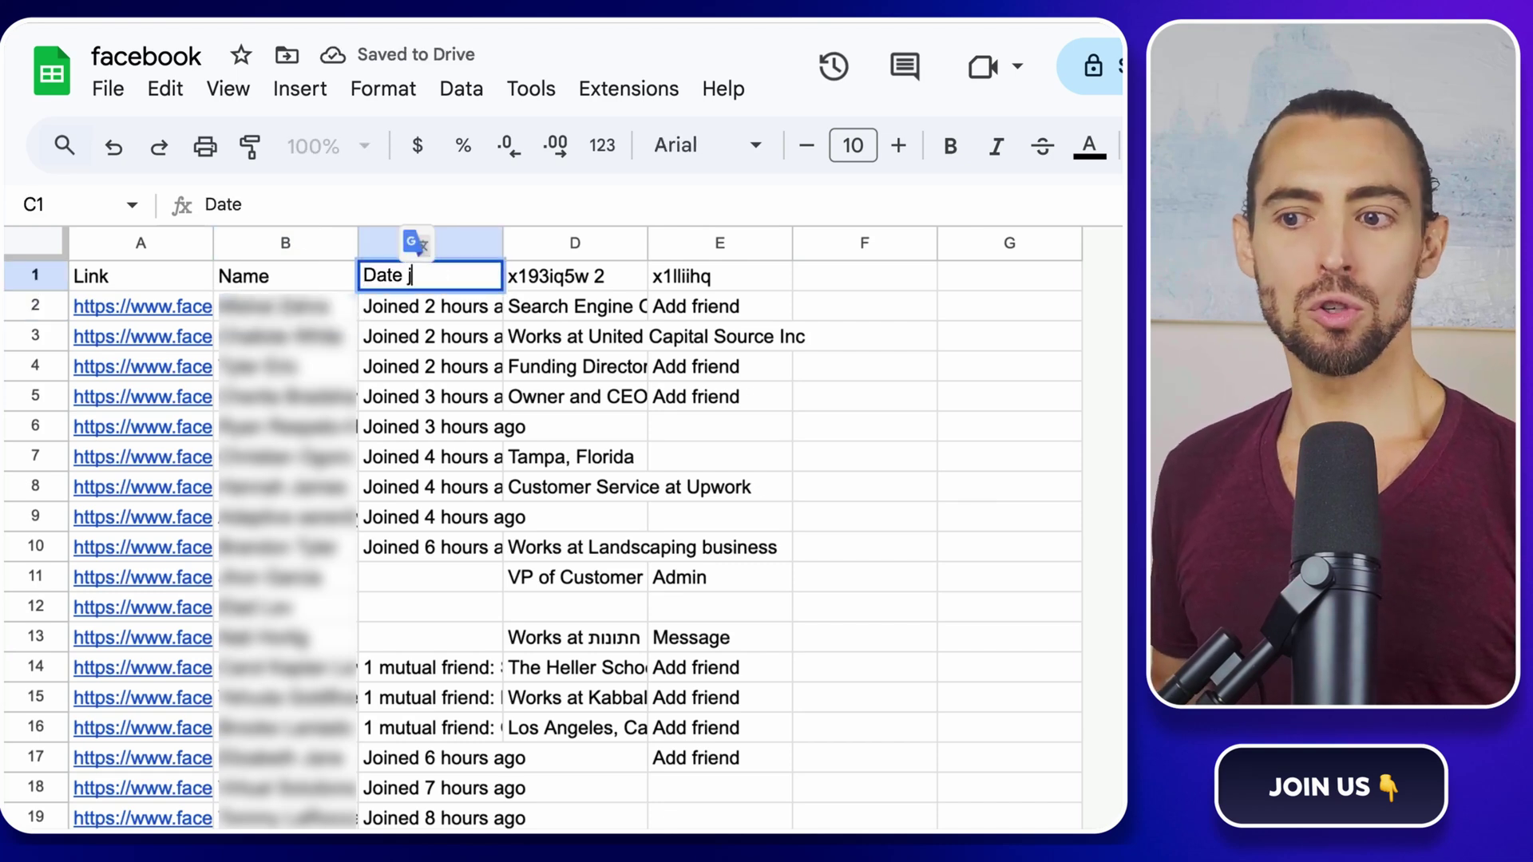
{"action": "key", "text": "BackSpace"}
{"action": "key", "text": "BackSpace"}
{"action": "type", "text": "Joined"}
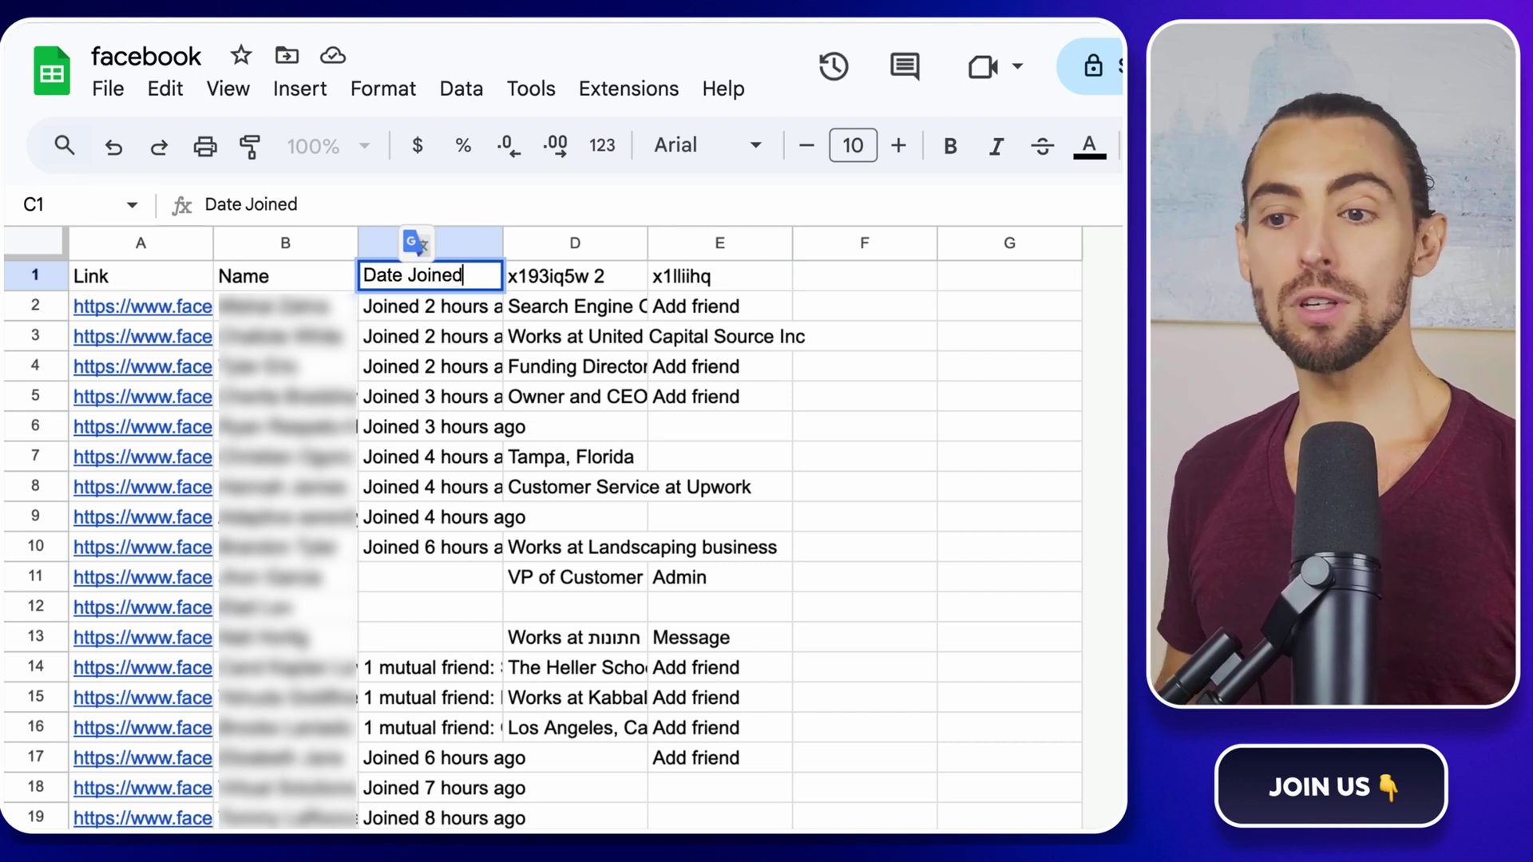
{"action": "key", "text": "Return"}
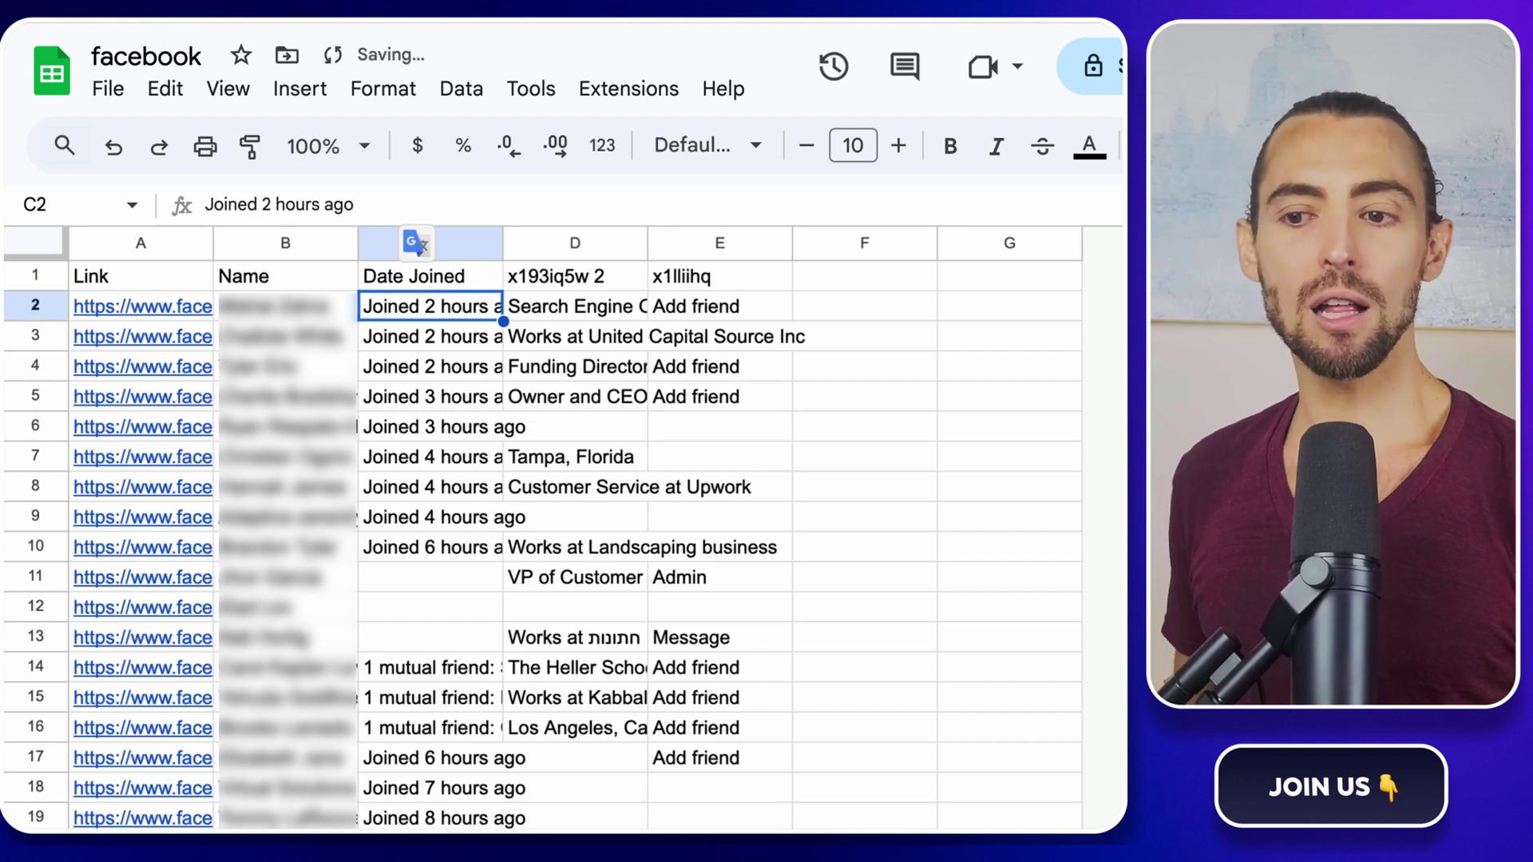
{"action": "left_click", "coordinate": [559, 275]}
{"action": "double_click", "coordinate": [553, 276]}
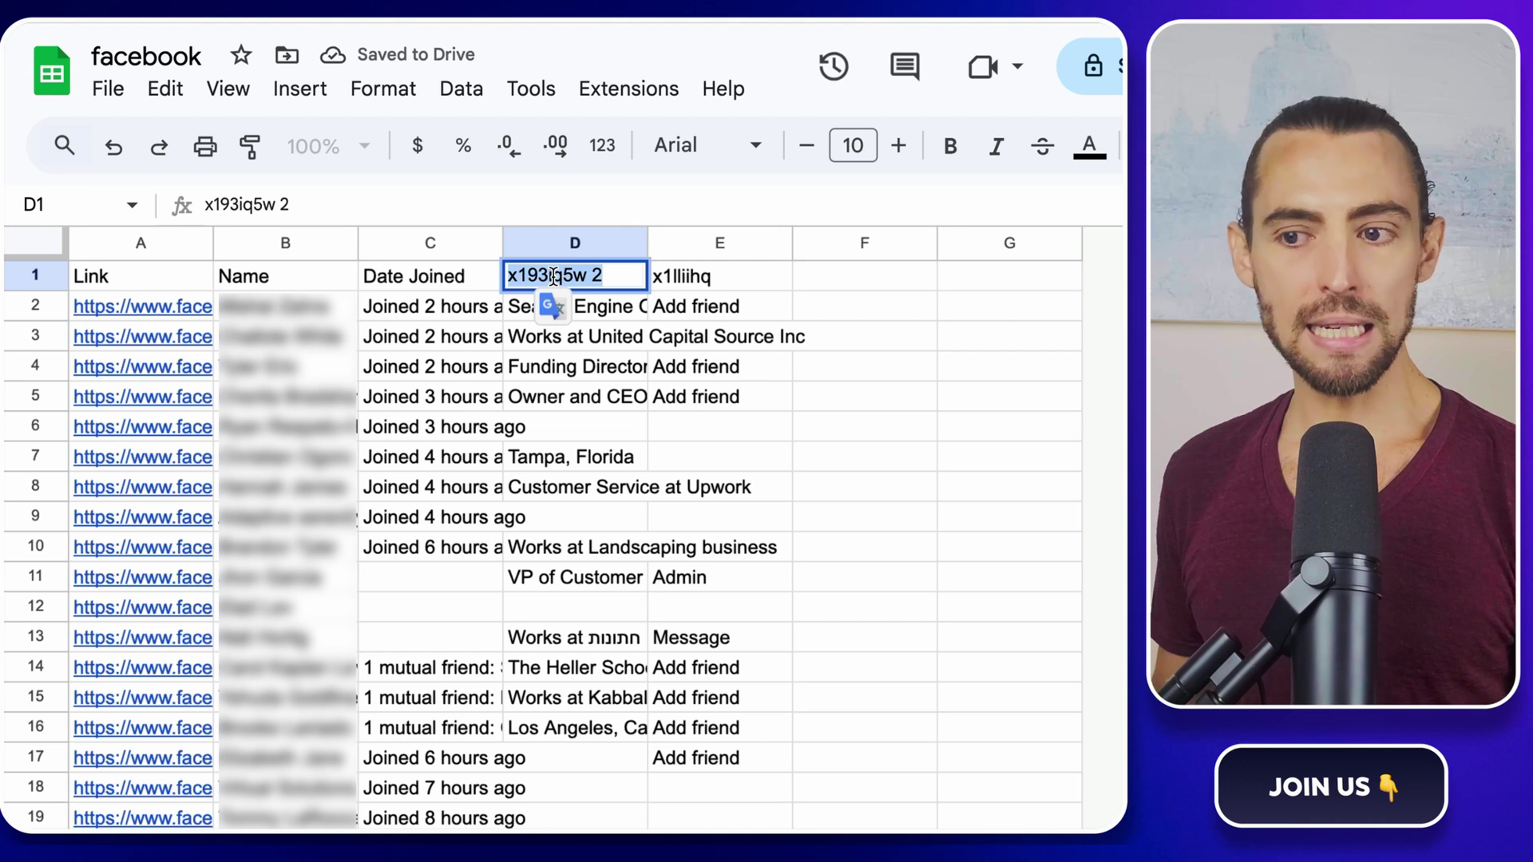
{"action": "type", "text": "DES"}
{"action": "key", "text": "BackSpace"}
{"action": "key", "text": "BackSpace"}
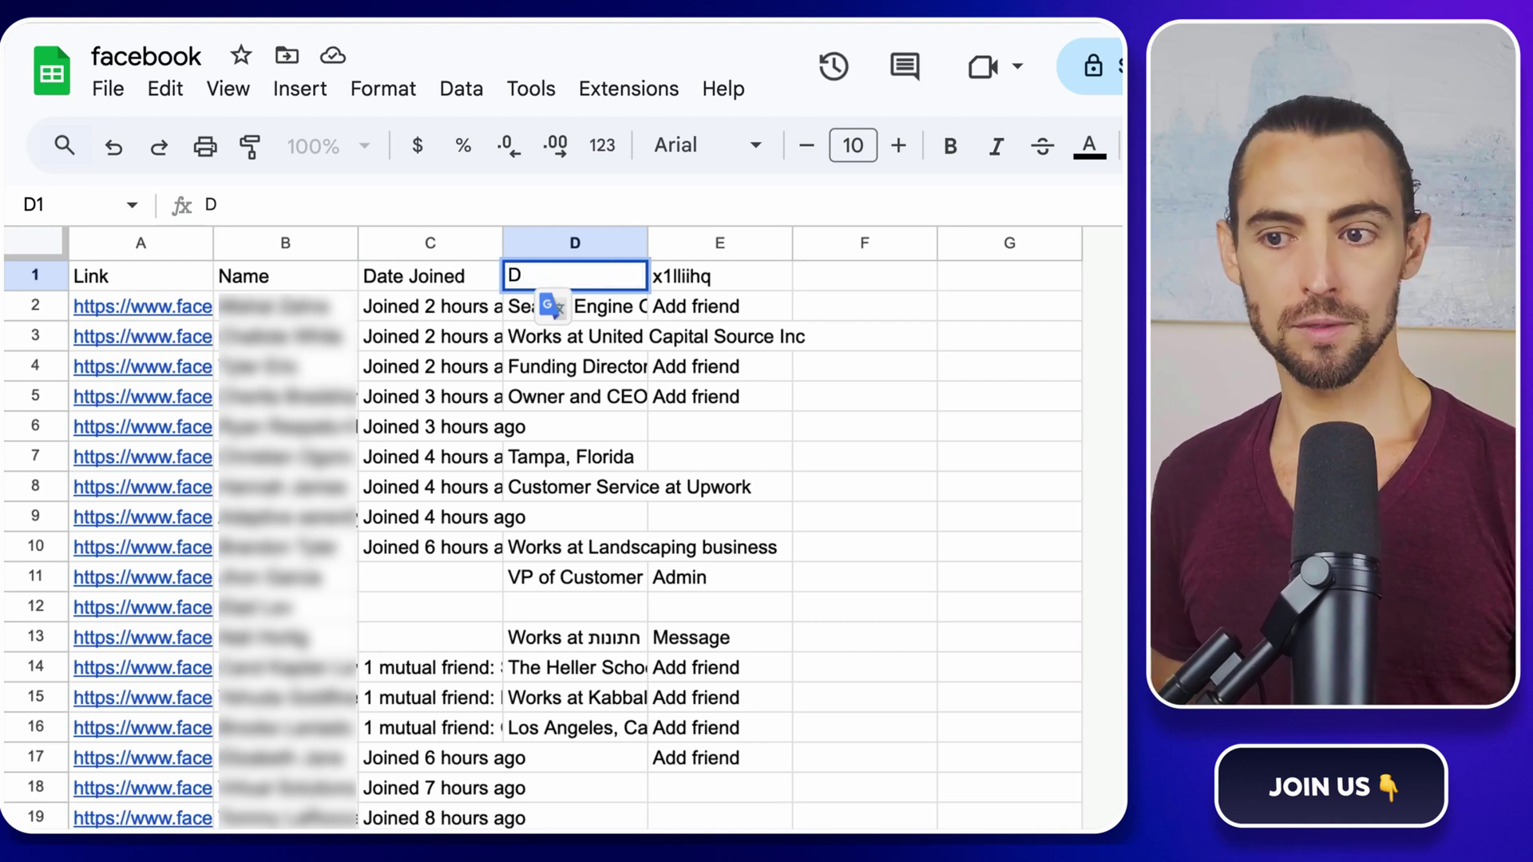
{"action": "type", "text": "escription"}
{"action": "key", "text": "Return"}
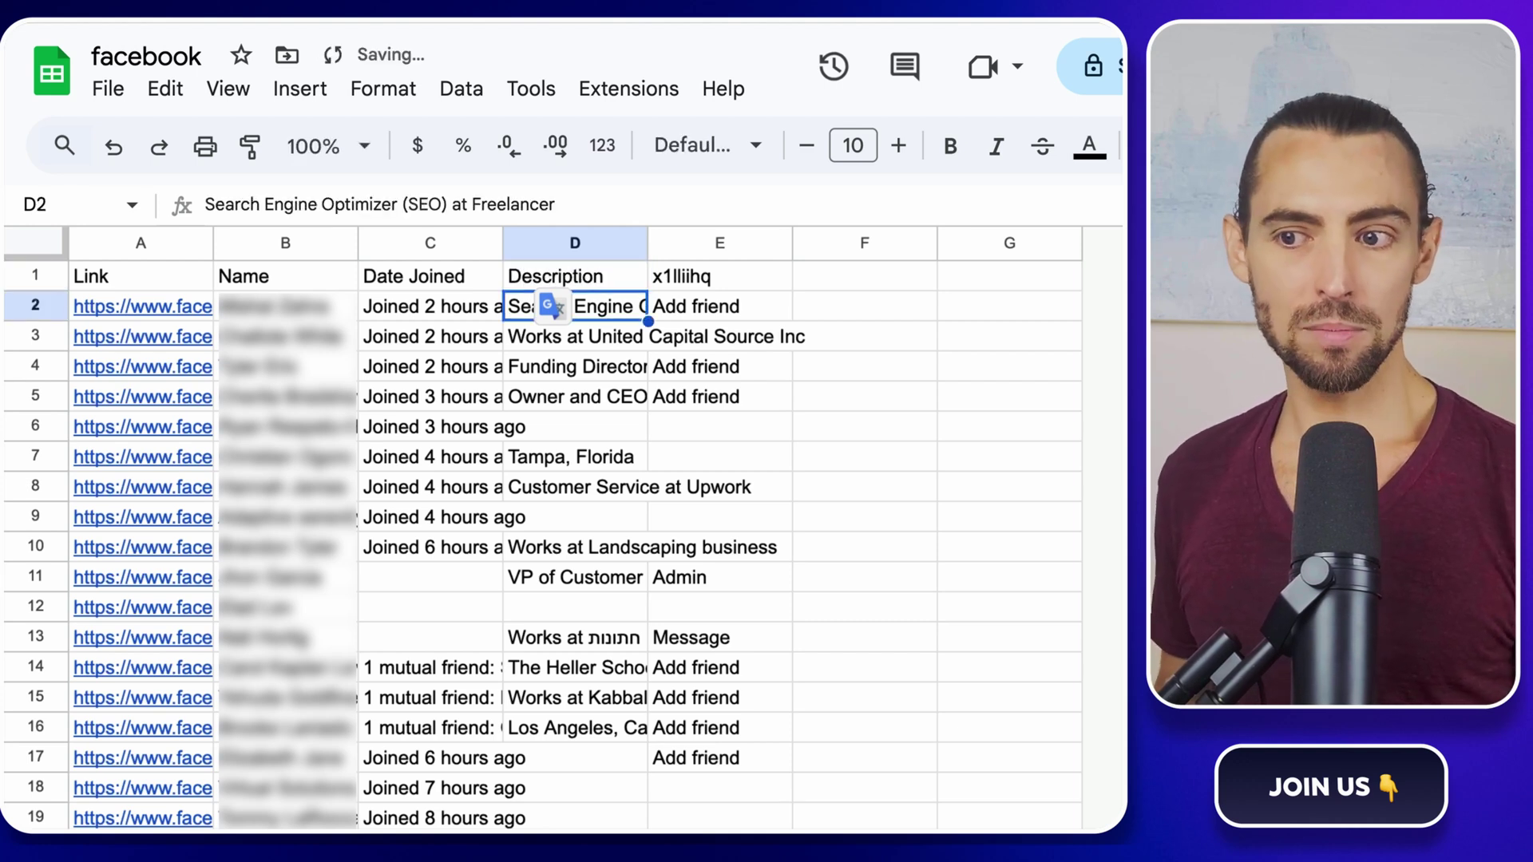
{"action": "left_click", "coordinate": [749, 277]}
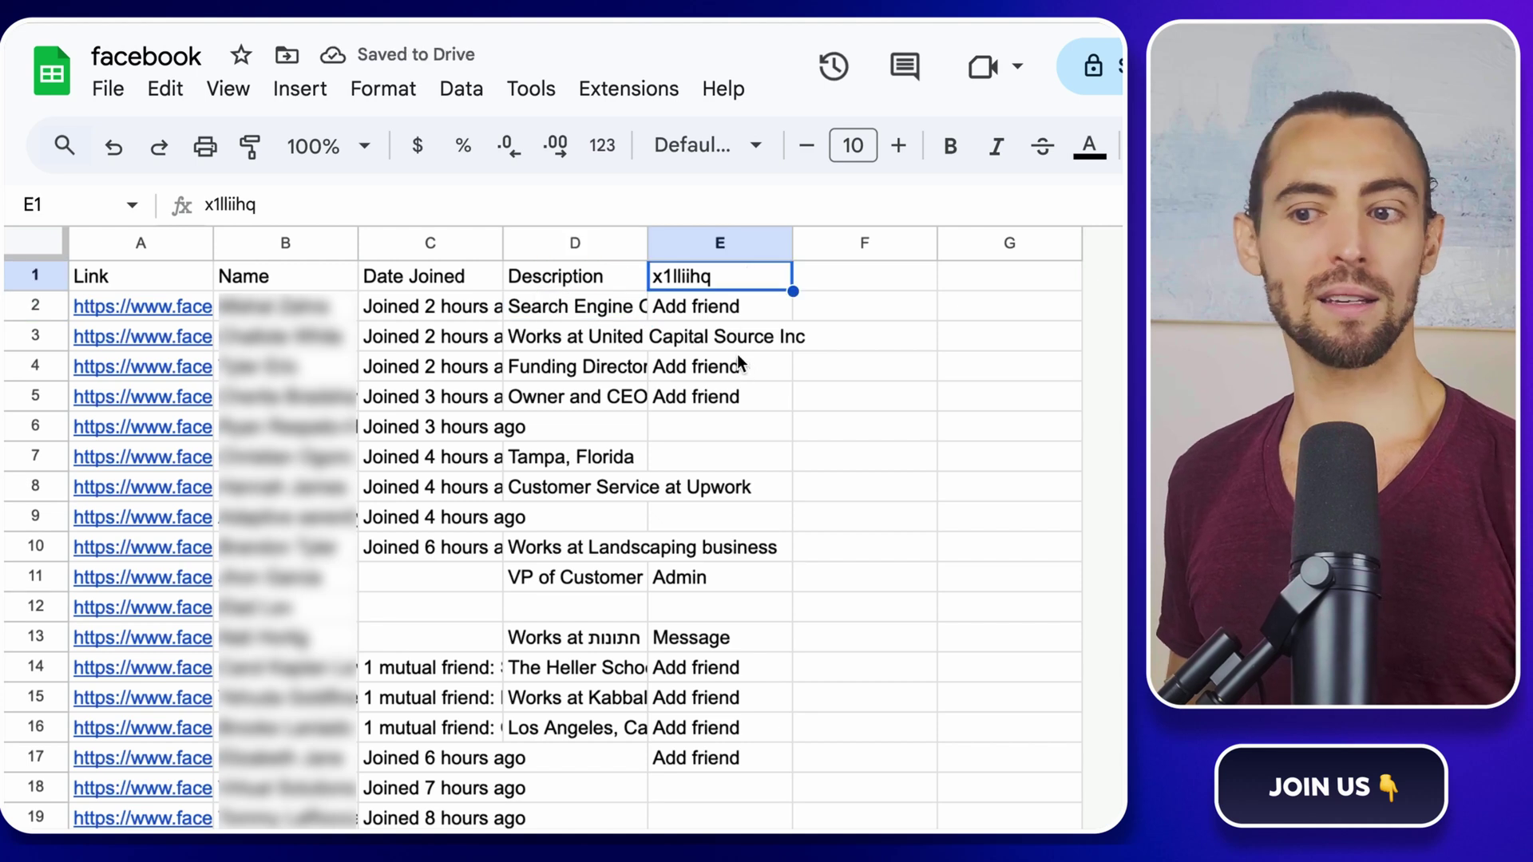
Step: Delete the Add friend column (column E)
{"action": "left_click", "coordinate": [729, 242]}
{"action": "right_click", "coordinate": [730, 242]}
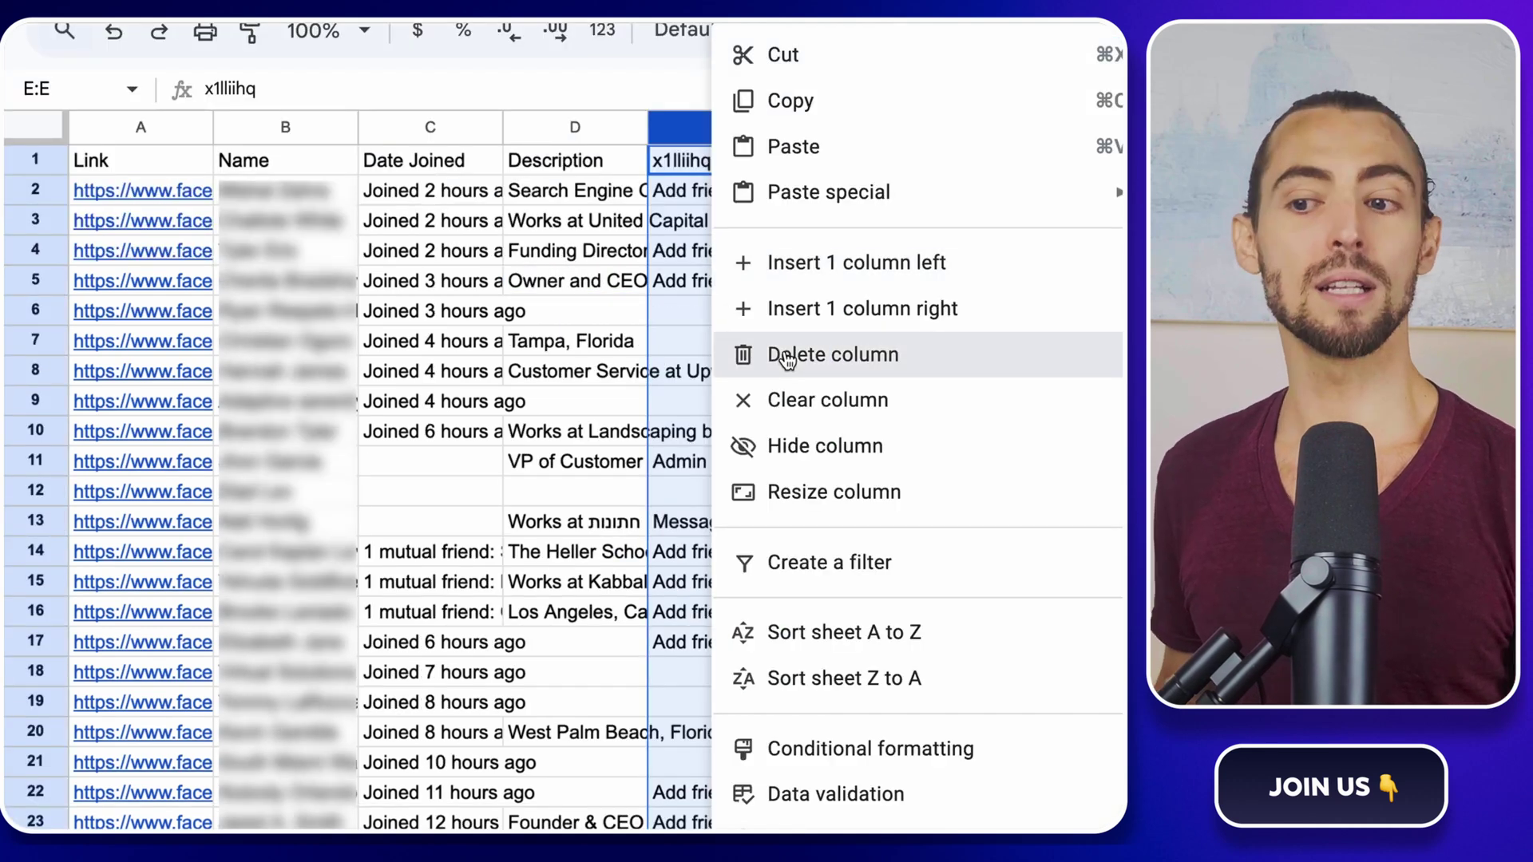
{"action": "left_click", "coordinate": [783, 357]}
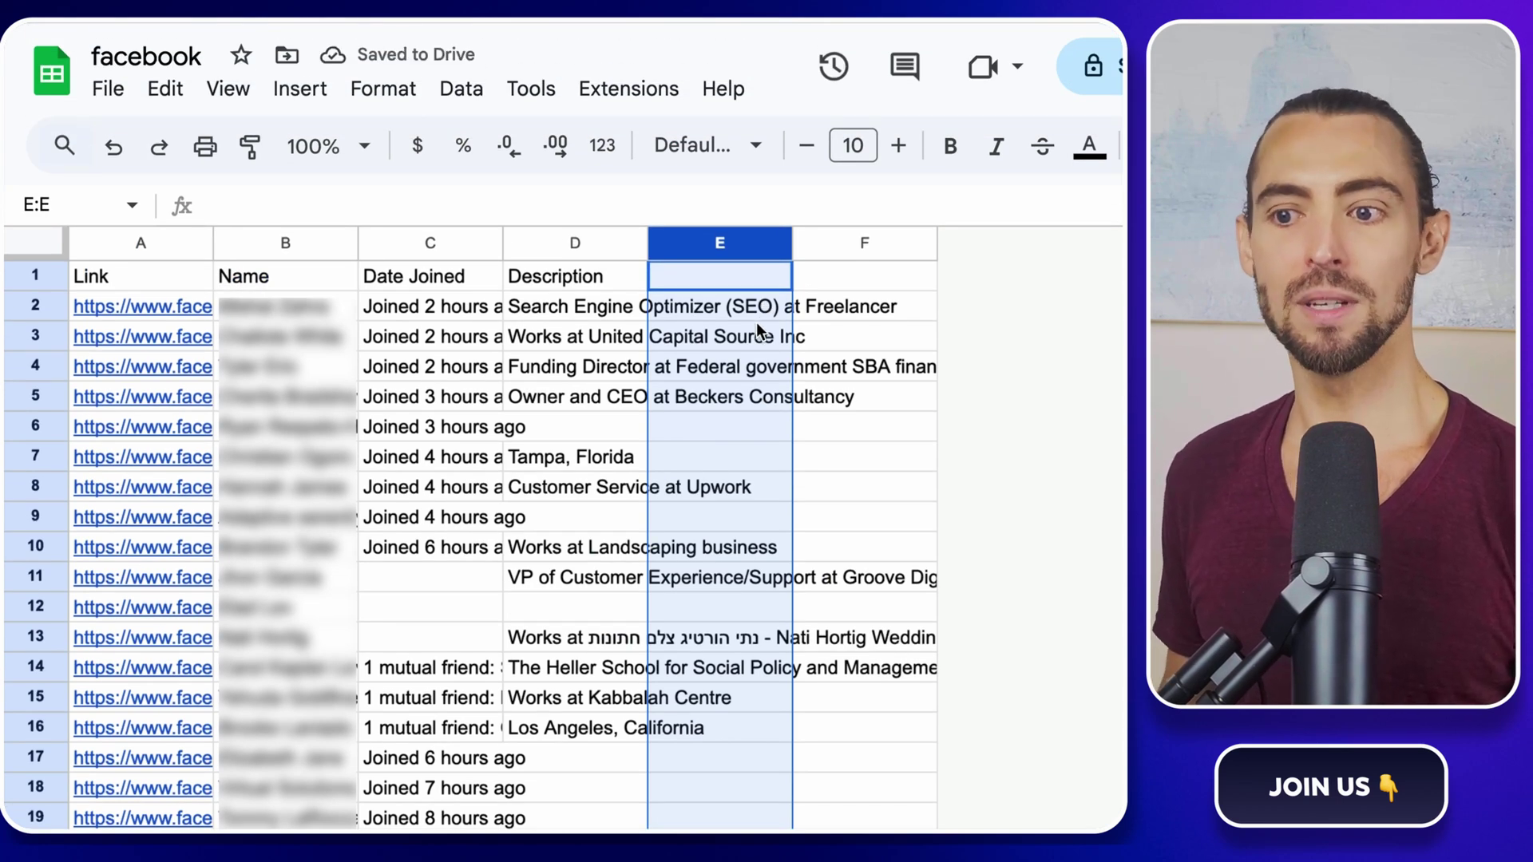
{"action": "left_click", "coordinate": [840, 306]}
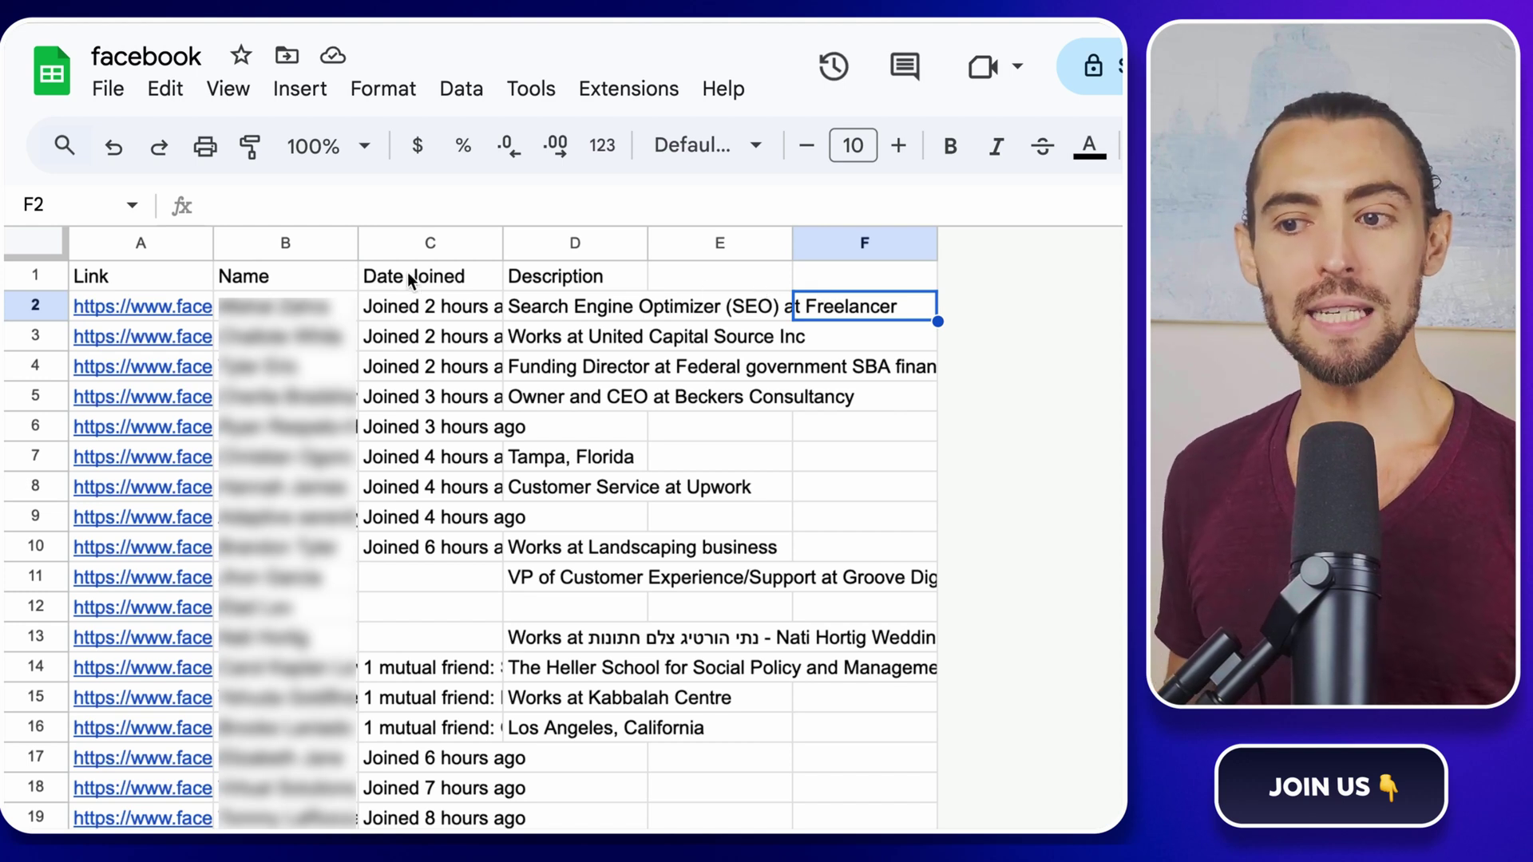
Step: Set text wrapping to Clip for the entire sheet
{"action": "left_click", "coordinate": [36, 236]}
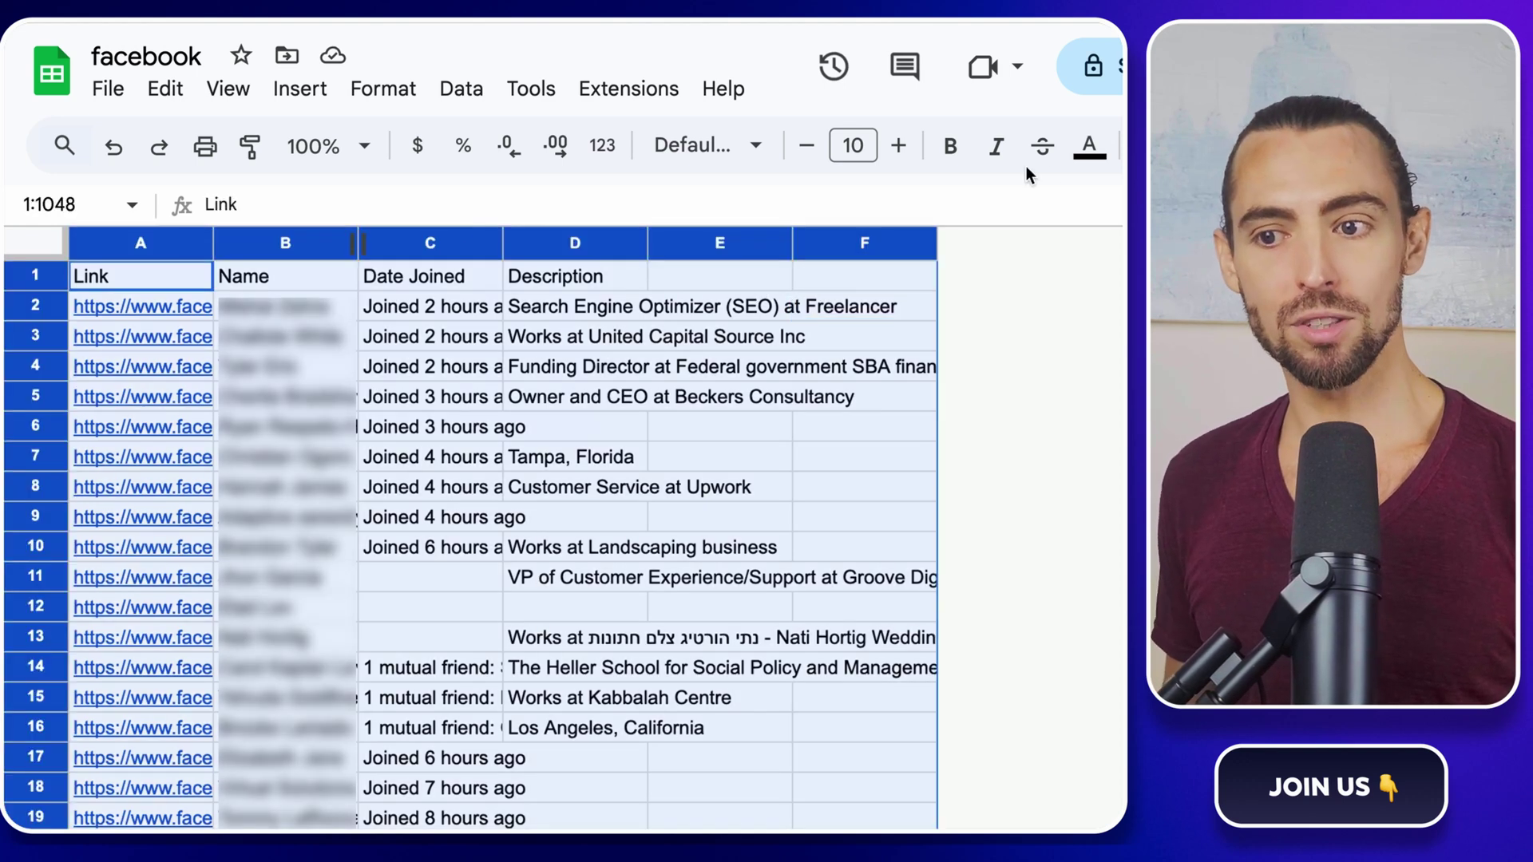
{"action": "left_click", "coordinate": [1110, 147]}
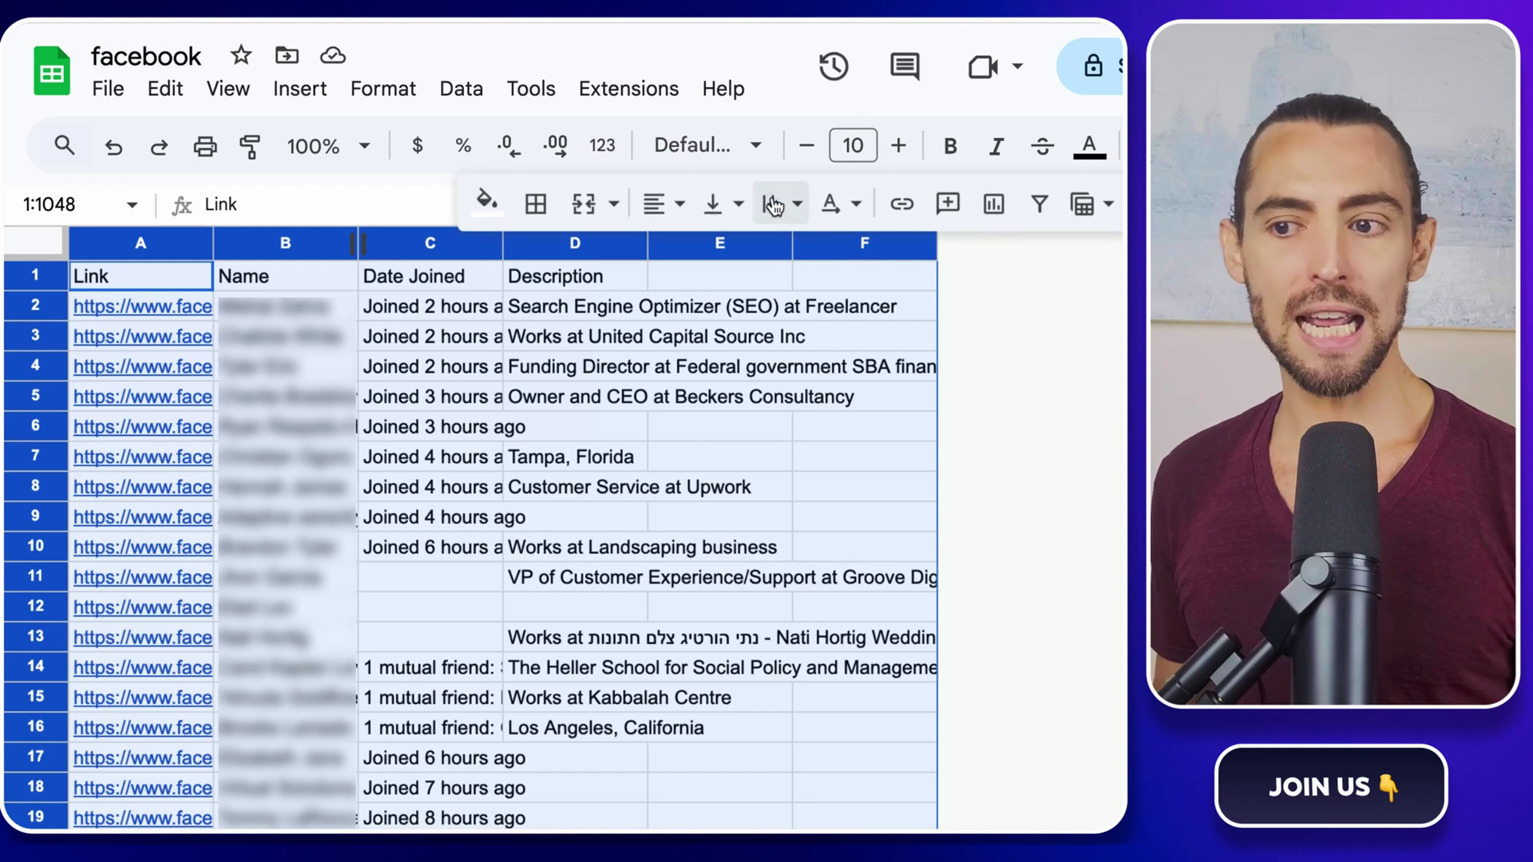
{"action": "left_click", "coordinate": [773, 206]}
{"action": "left_click", "coordinate": [868, 258]}
{"action": "left_click", "coordinate": [685, 355]}
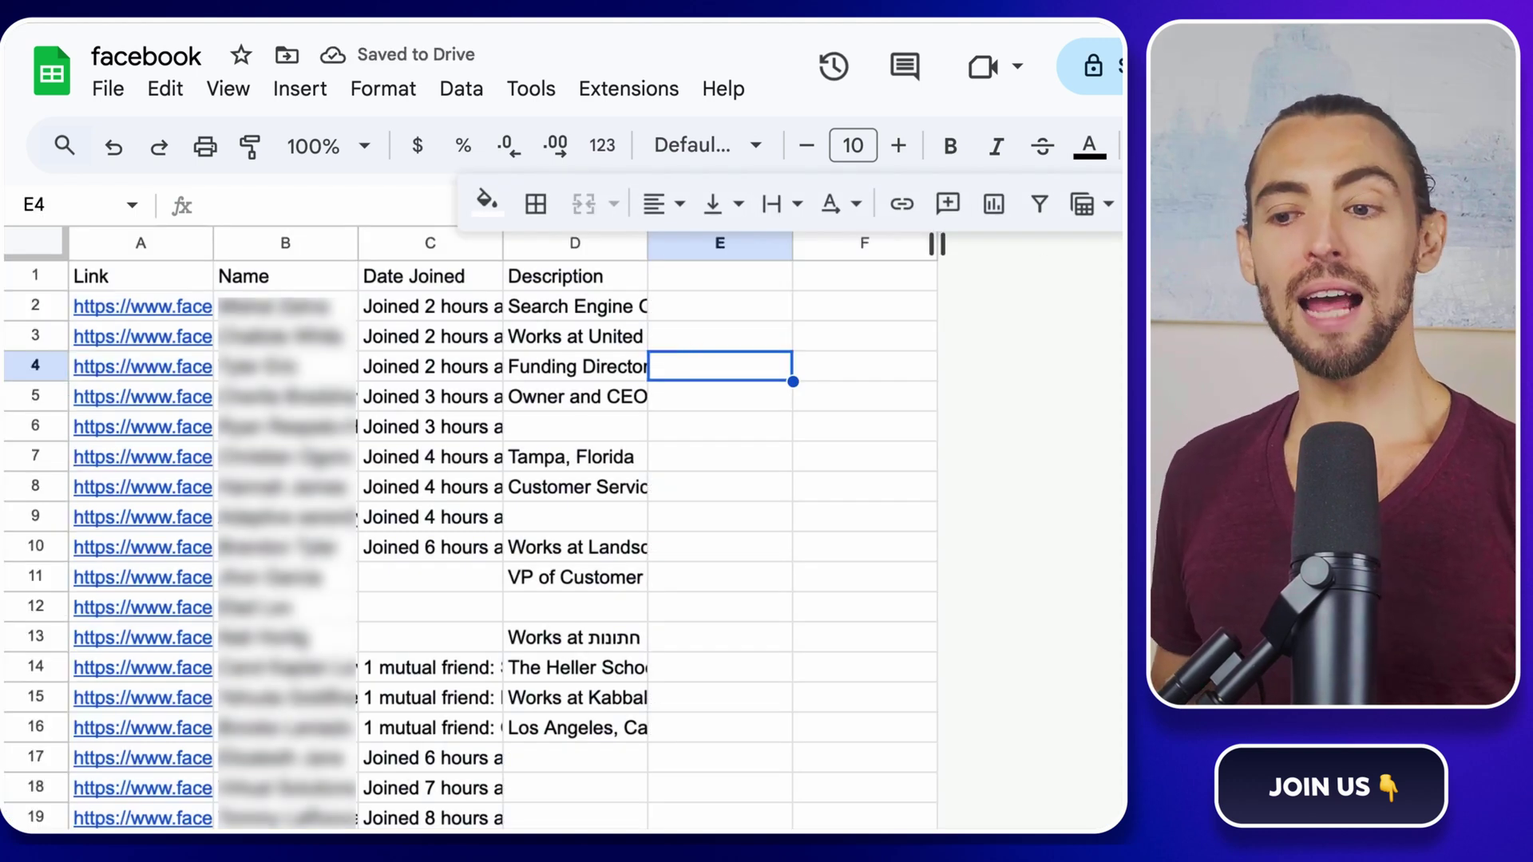
Step: Insert a new column right of Name with the header First Name
{"action": "right_click", "coordinate": [275, 243]}
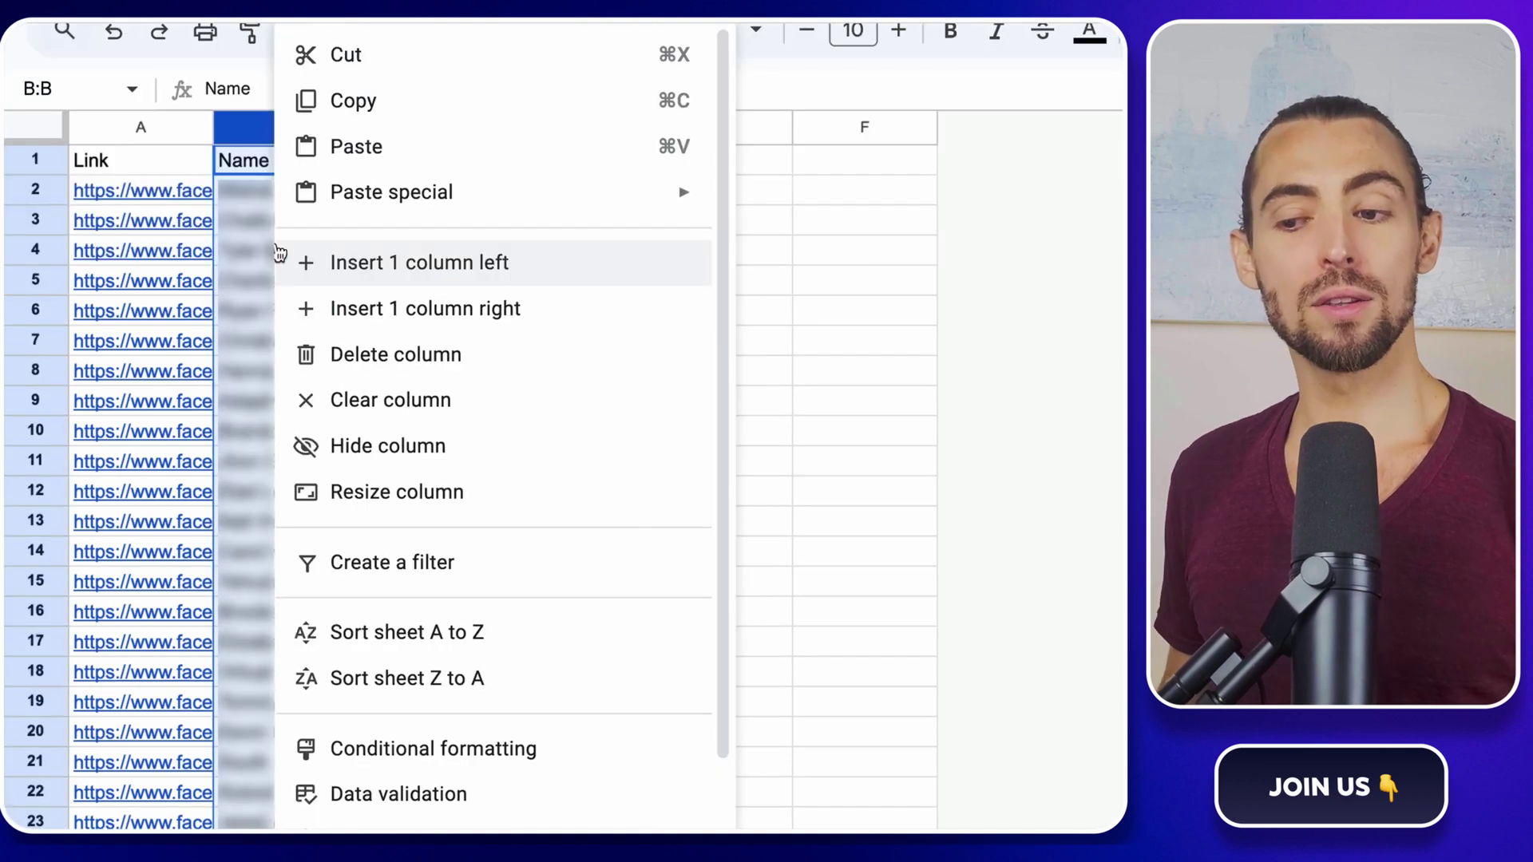
{"action": "left_click", "coordinate": [349, 302]}
{"action": "left_click", "coordinate": [439, 162]}
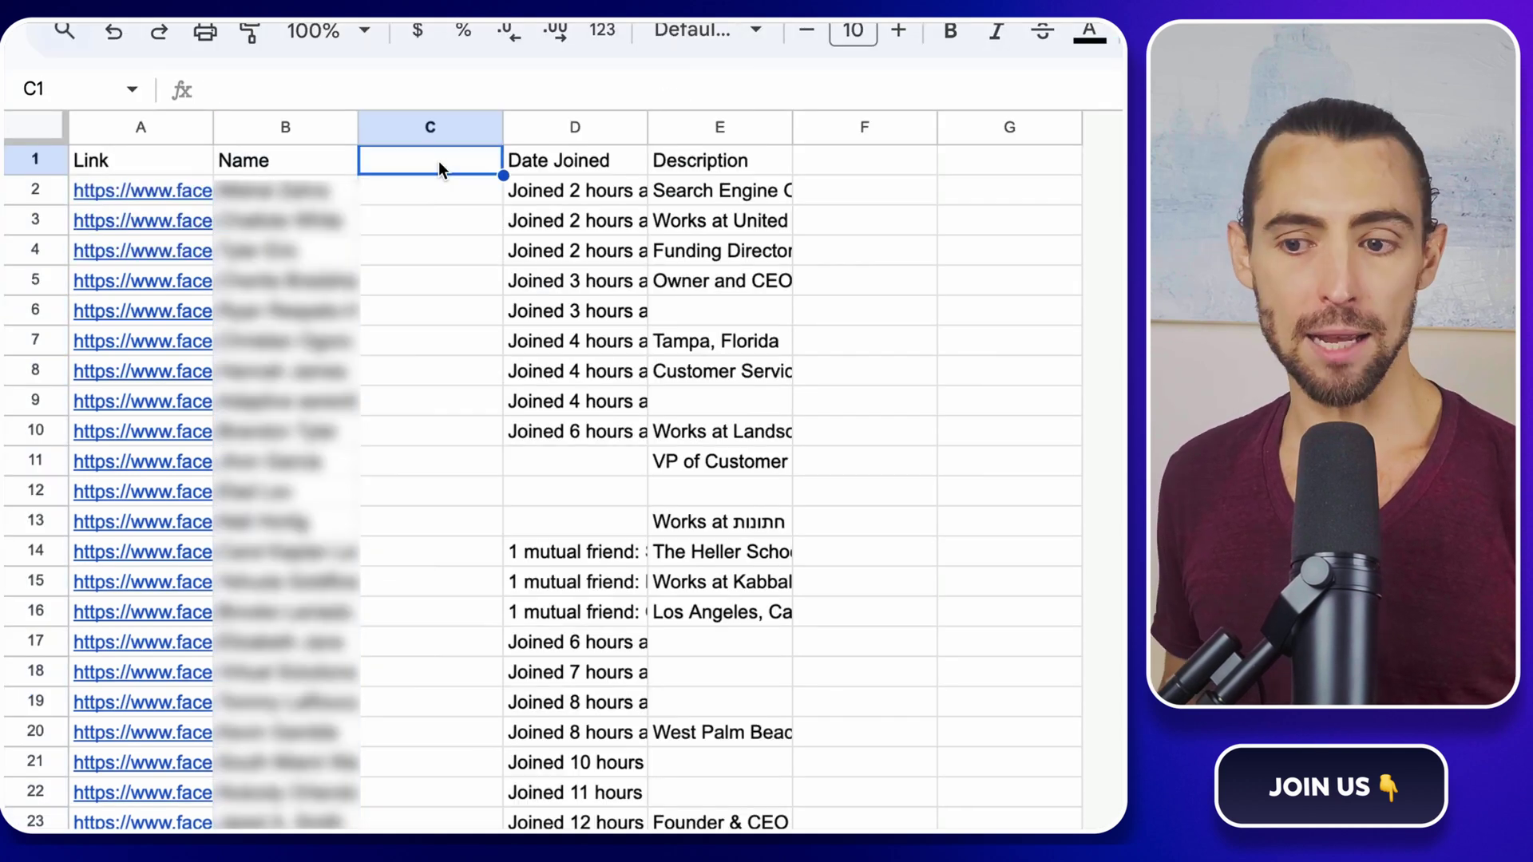
{"action": "type", "text": "First Name"}
{"action": "key", "text": "Return"}
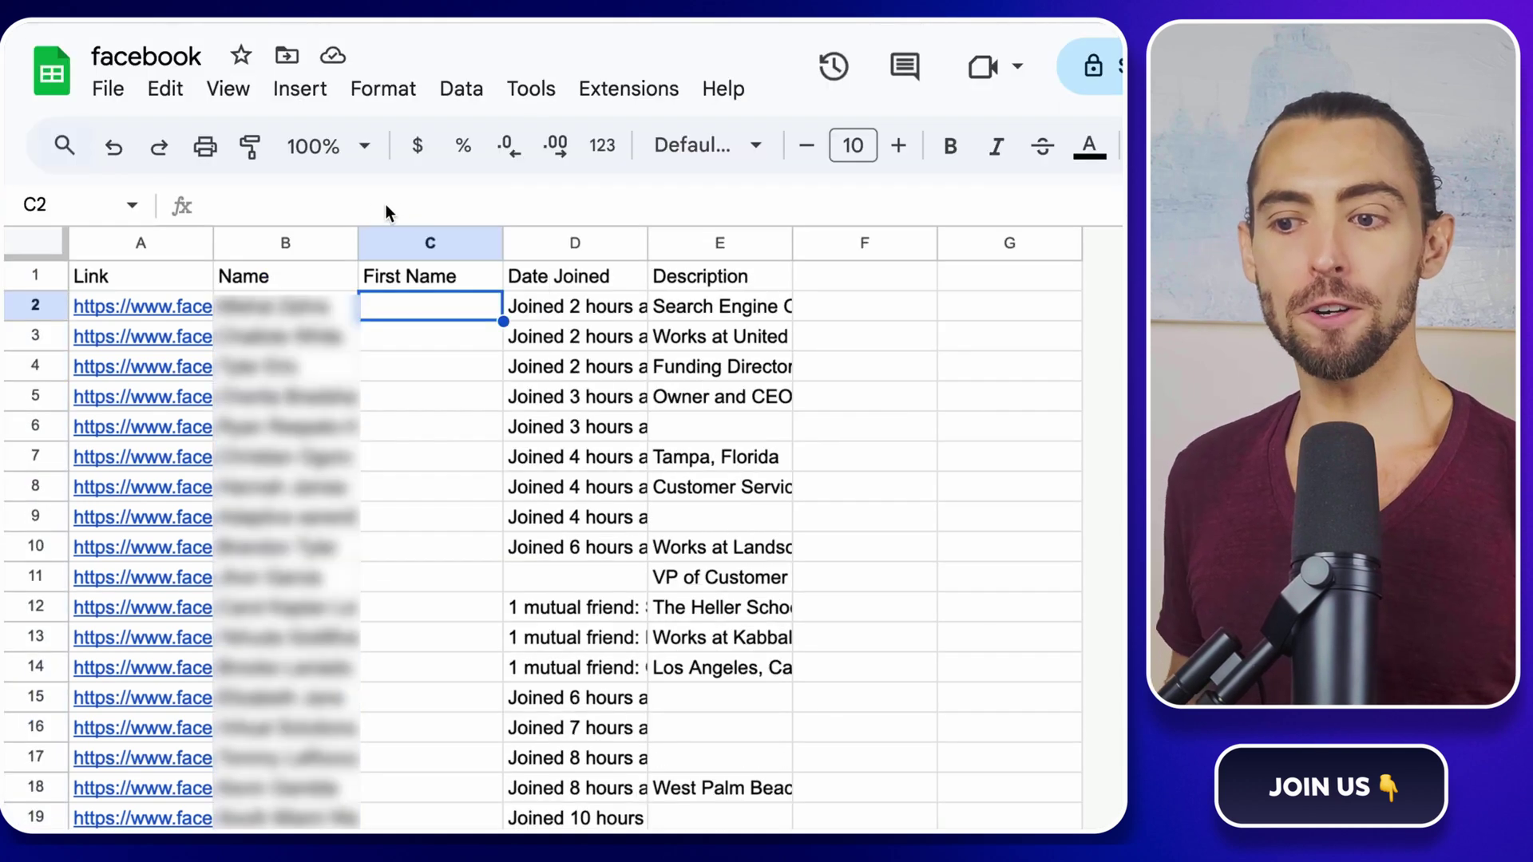
Step: Enter =IFERROR(LEFT(B2, SEARCH(" ", B2) - 1), B2) in C2 and check it shows Mishal
{"action": "left_click", "coordinate": [298, 199]}
{"action": "type", "text": "=IFERROR(LEFT(B2, SEARCH(\" \", B2) - 1), B2)"}
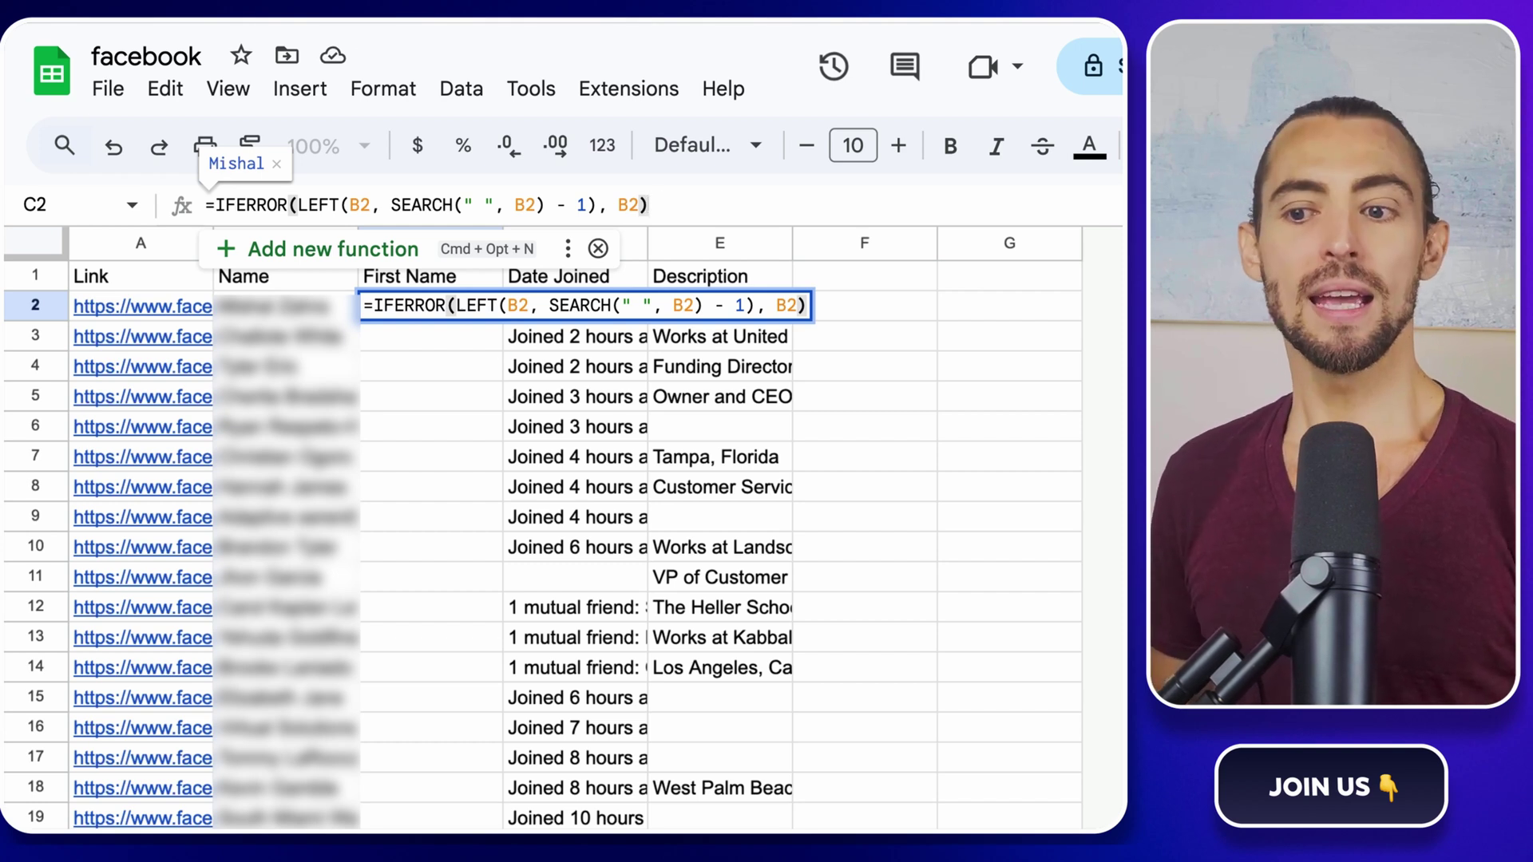
{"action": "key", "text": "Return"}
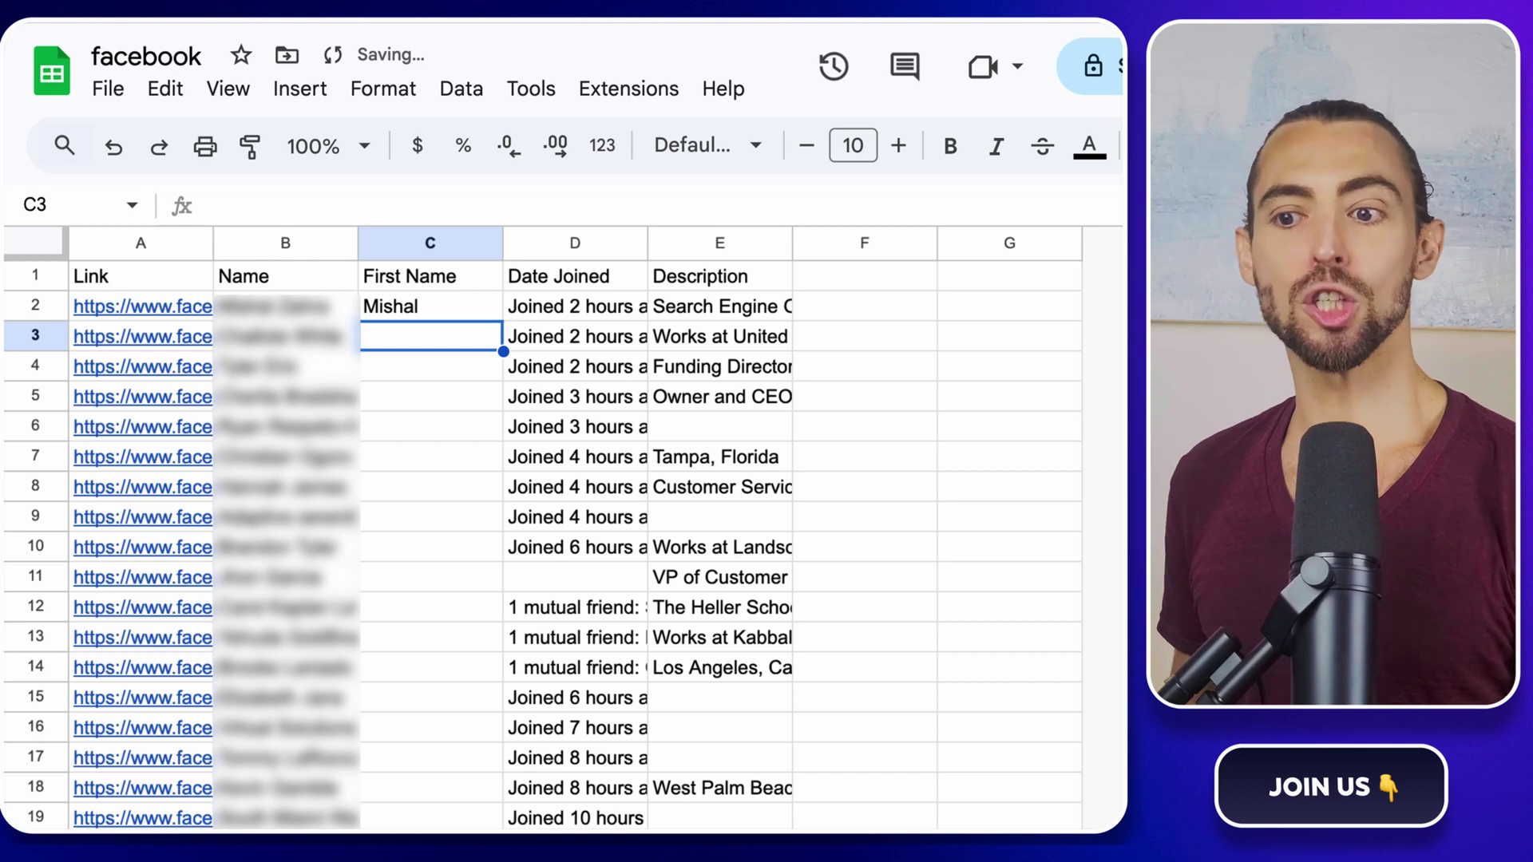
{"action": "left_click", "coordinate": [476, 313]}
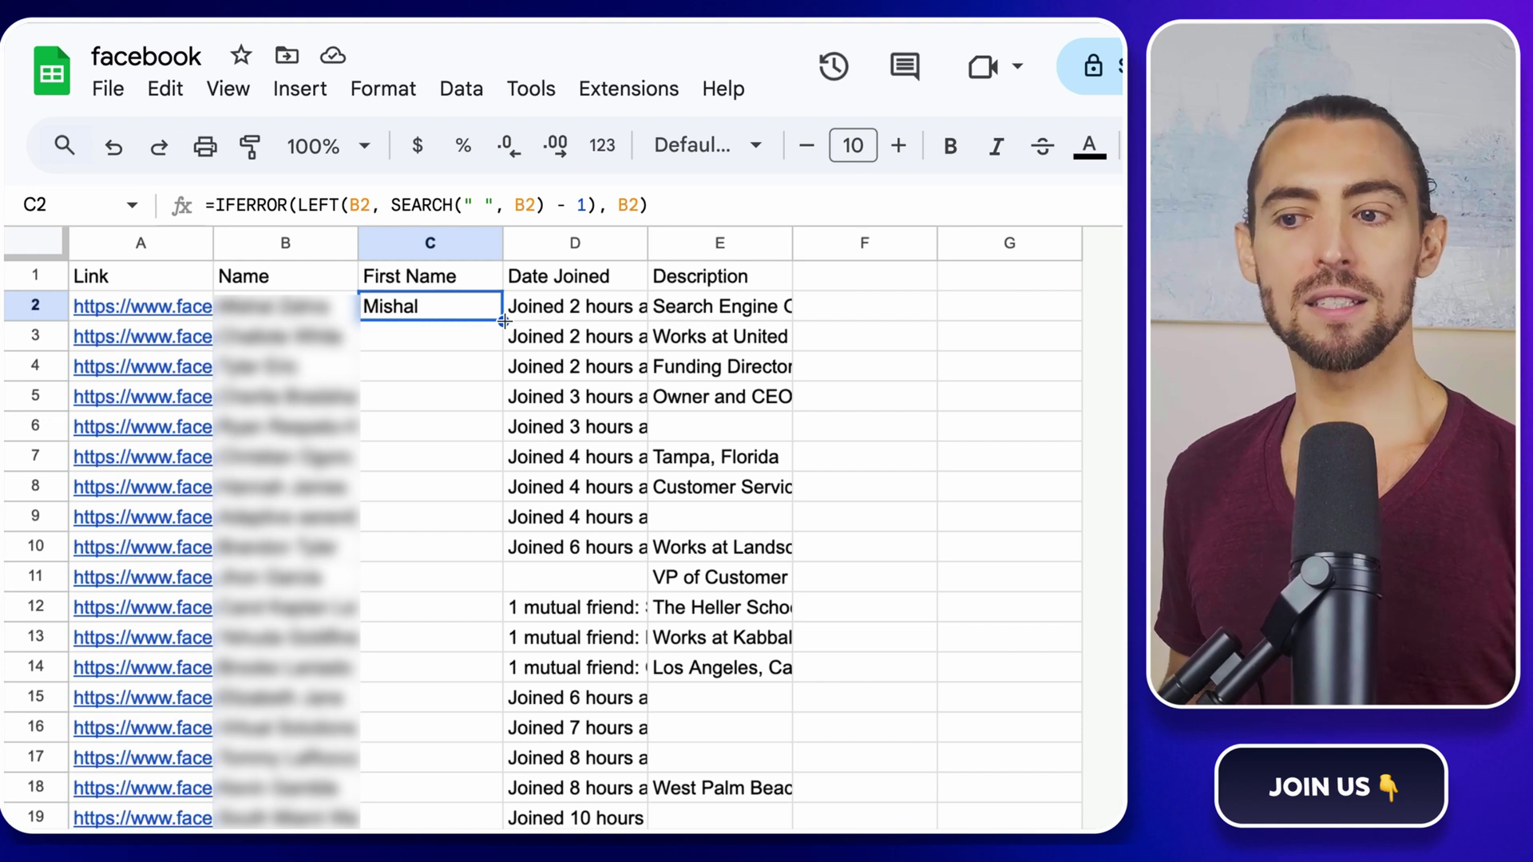
Step: Fill the first-name formula from C2 down column C
{"action": "left_click_drag", "start_coordinate": [504, 321], "coordinate": [479, 543]}
{"action": "scroll", "coordinate": [498, 405], "scroll_direction": "down", "scroll_amount": 10}
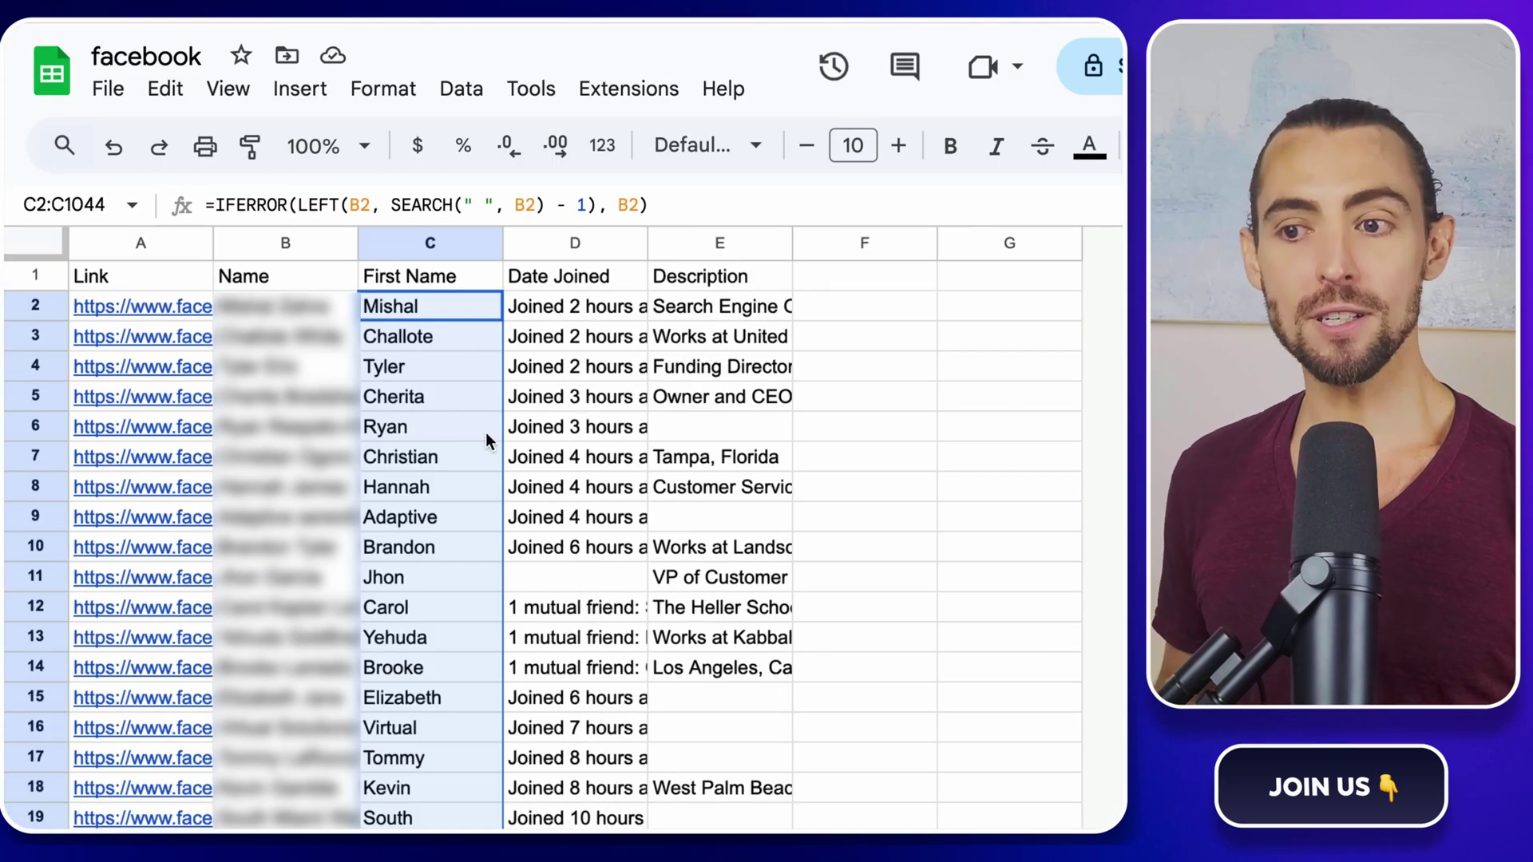
{"action": "scroll", "coordinate": [476, 500], "scroll_direction": "down", "scroll_amount": 5}
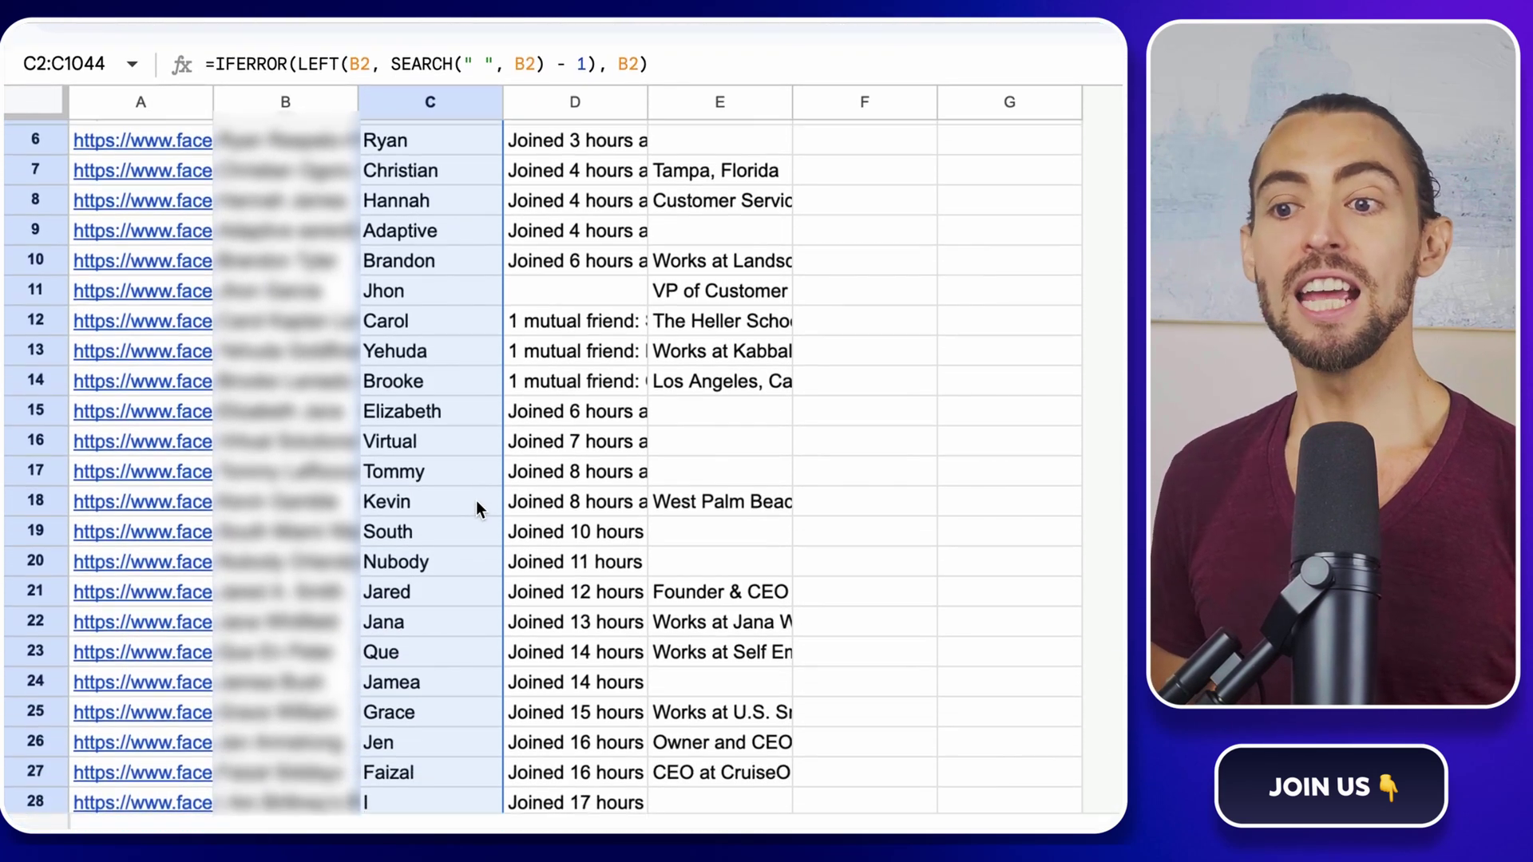
{"action": "scroll", "coordinate": [476, 500], "scroll_direction": "down", "scroll_amount": 6}
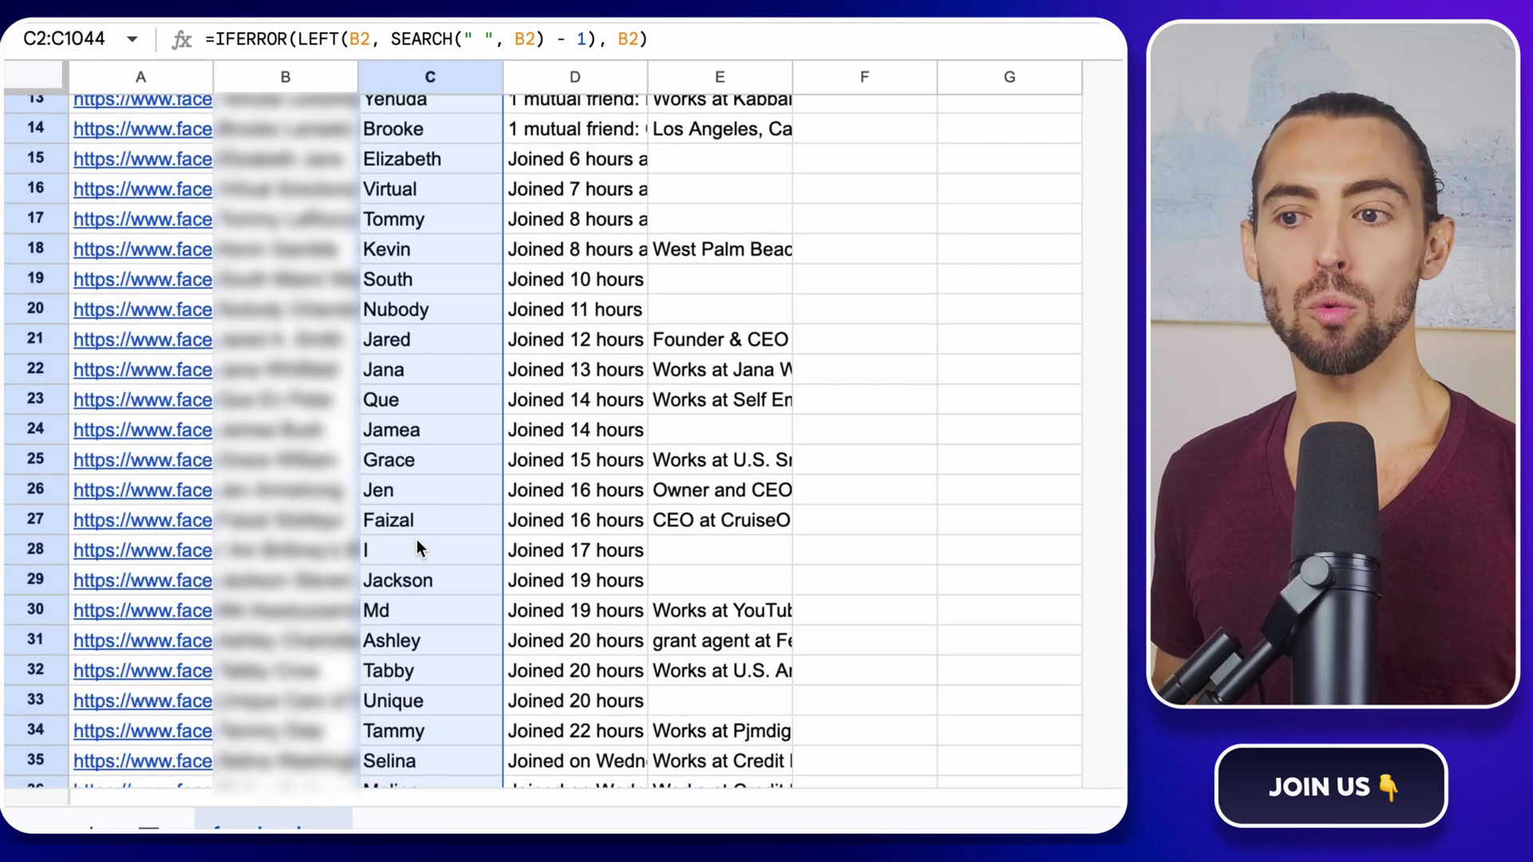
Step: Replace C28's single-letter result with the full club name copied from B28
{"action": "left_click", "coordinate": [415, 547]}
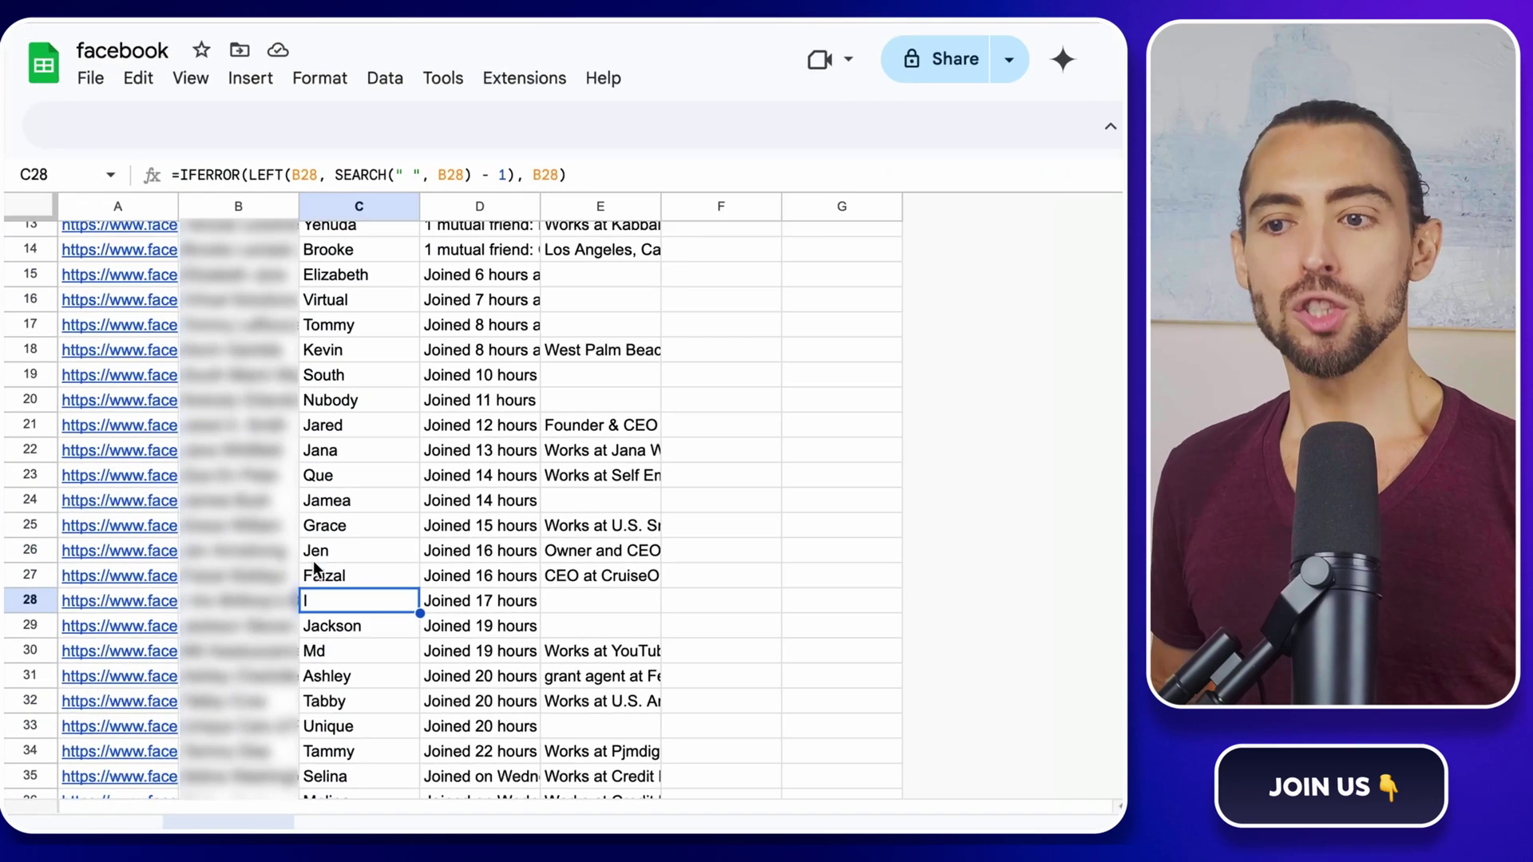
{"action": "double_click", "coordinate": [262, 600]}
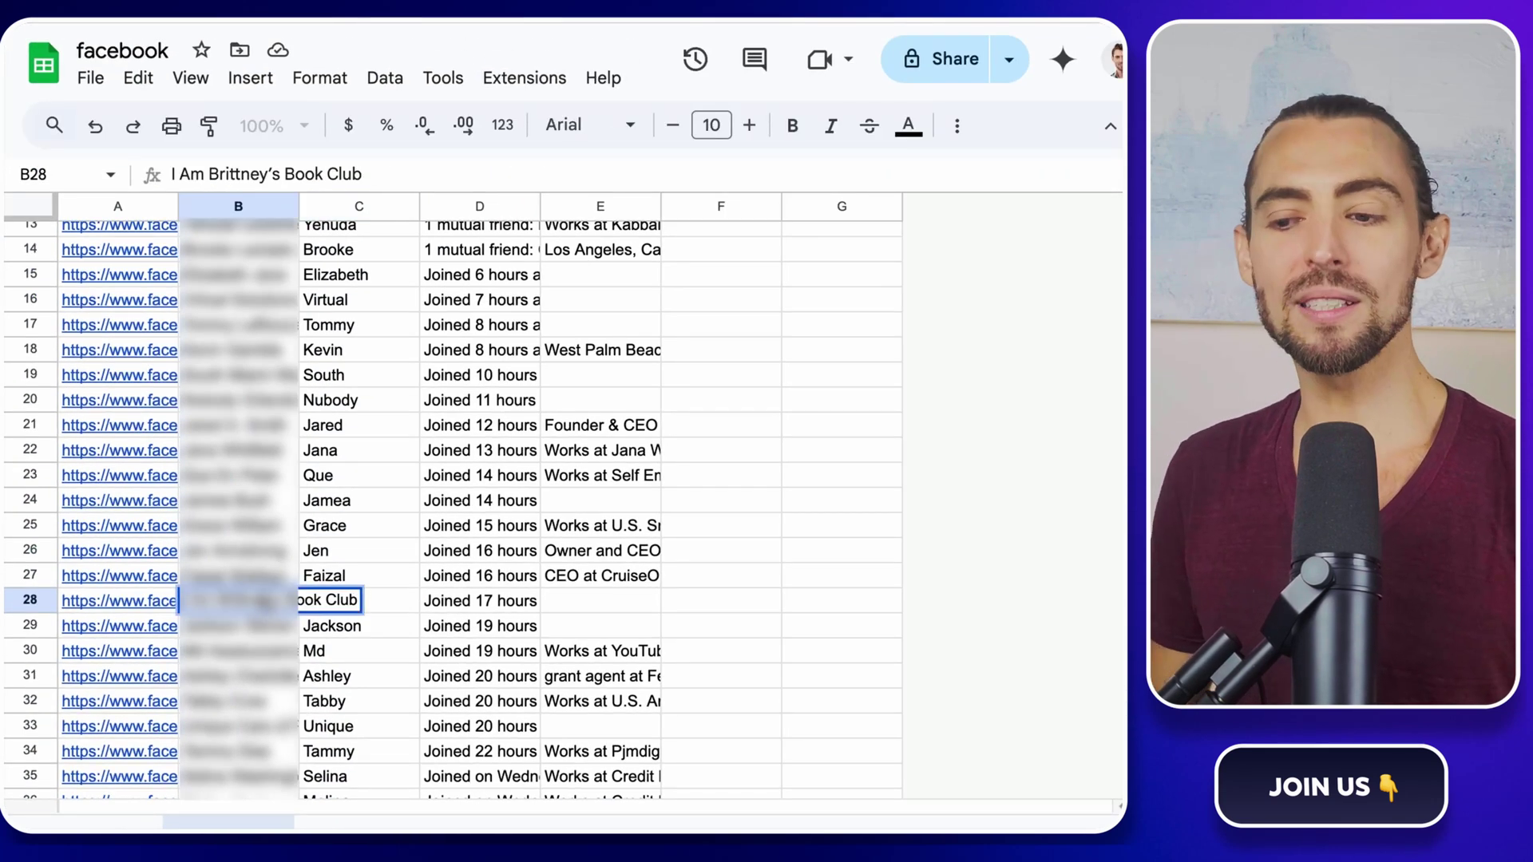
{"action": "triple_click", "coordinate": [307, 600]}
{"action": "key", "text": "ctrl+c"}
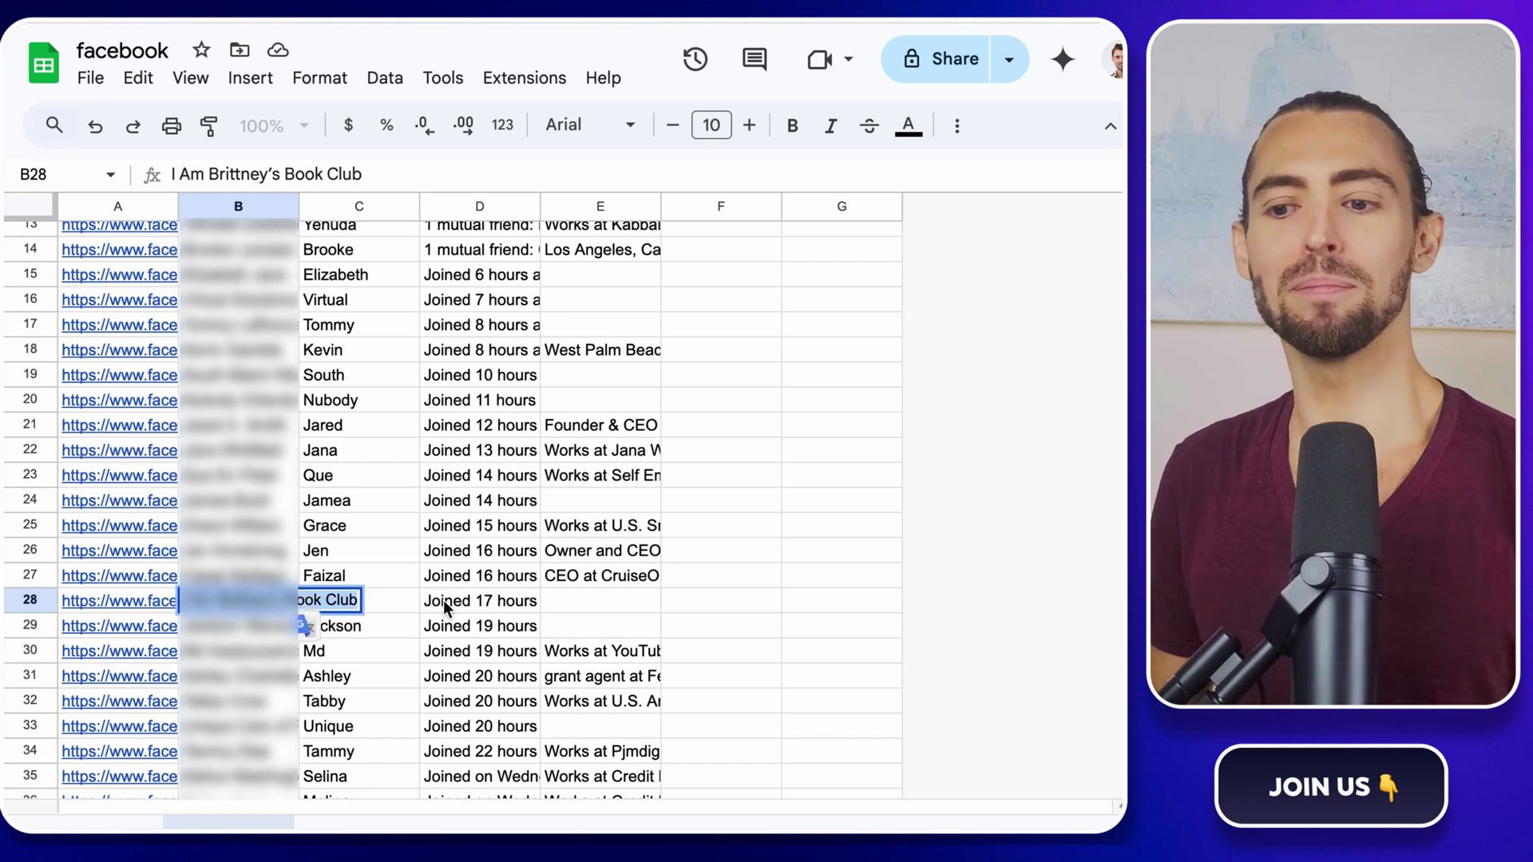
{"action": "left_click", "coordinate": [375, 597]}
{"action": "triple_click", "coordinate": [358, 600]}
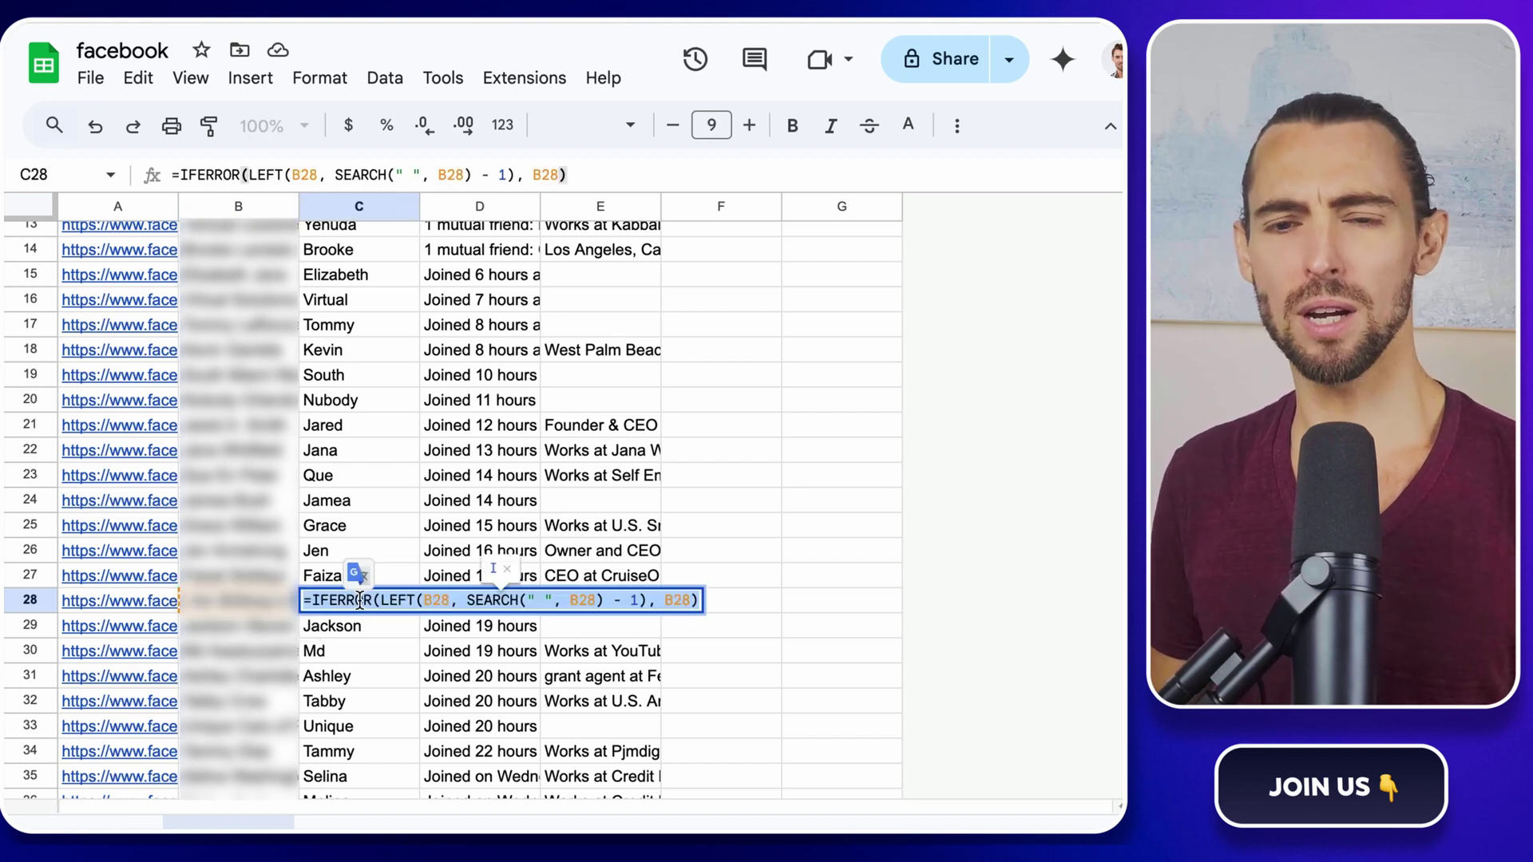
{"action": "key", "text": "ctrl+v"}
{"action": "left_click", "coordinate": [749, 600]}
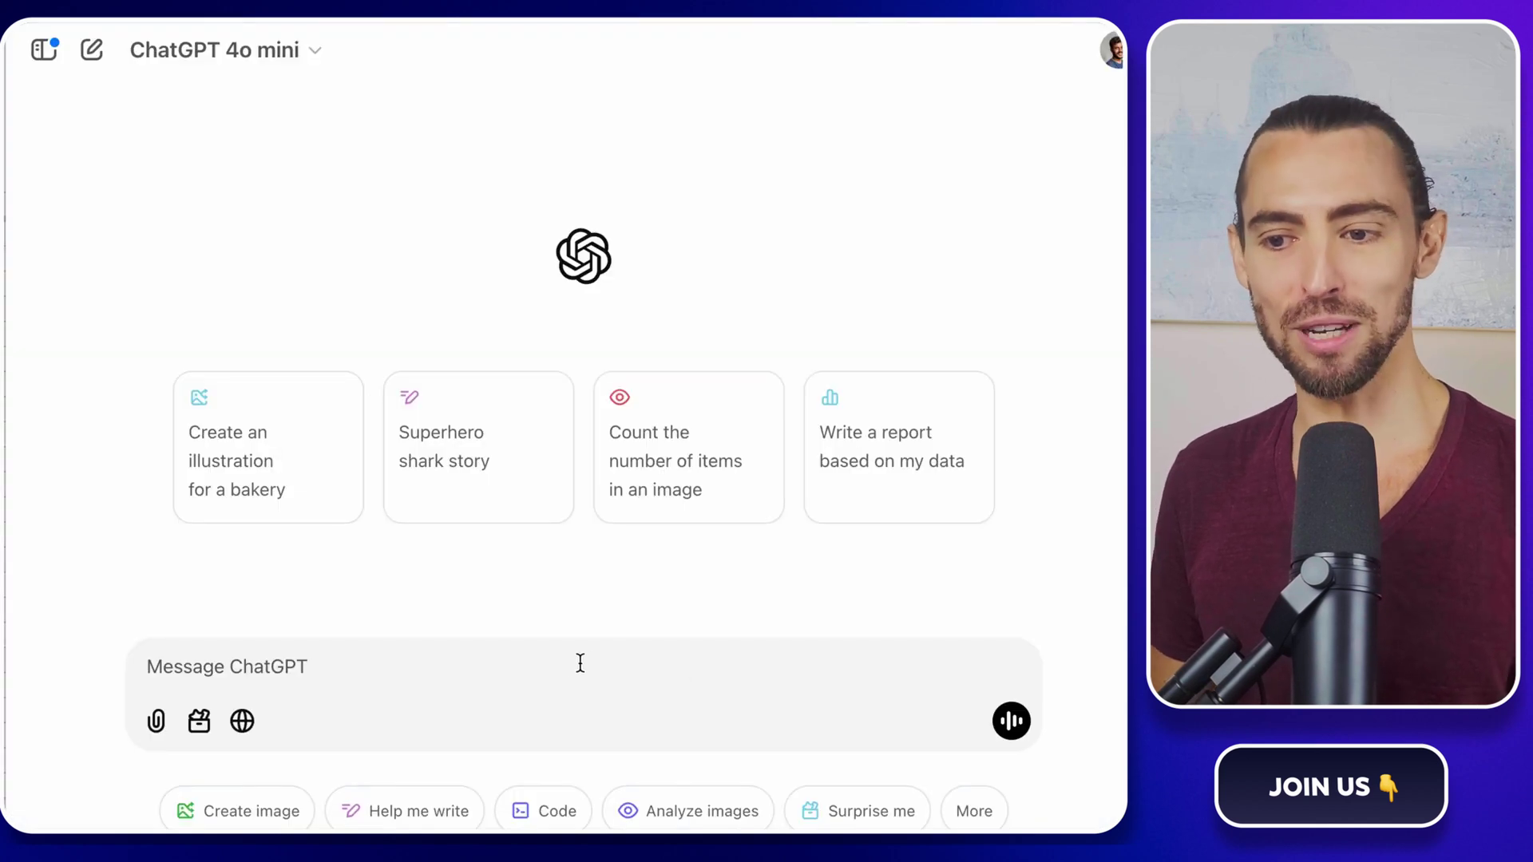
Step: Send the outreach prompt to ChatGPT and select its one-line {firstName} message reply
{"action": "type", "text": "Create a message to {firstName} trying to see if they need AI automations for their business. This should be a short message that is sent through a Facebook group to cold leads – it should be human and approachable while not selling. Everything should be in one line and up to 180 characters. Tell them you saw them in a group called 'South Florida Small Business Network.'"}
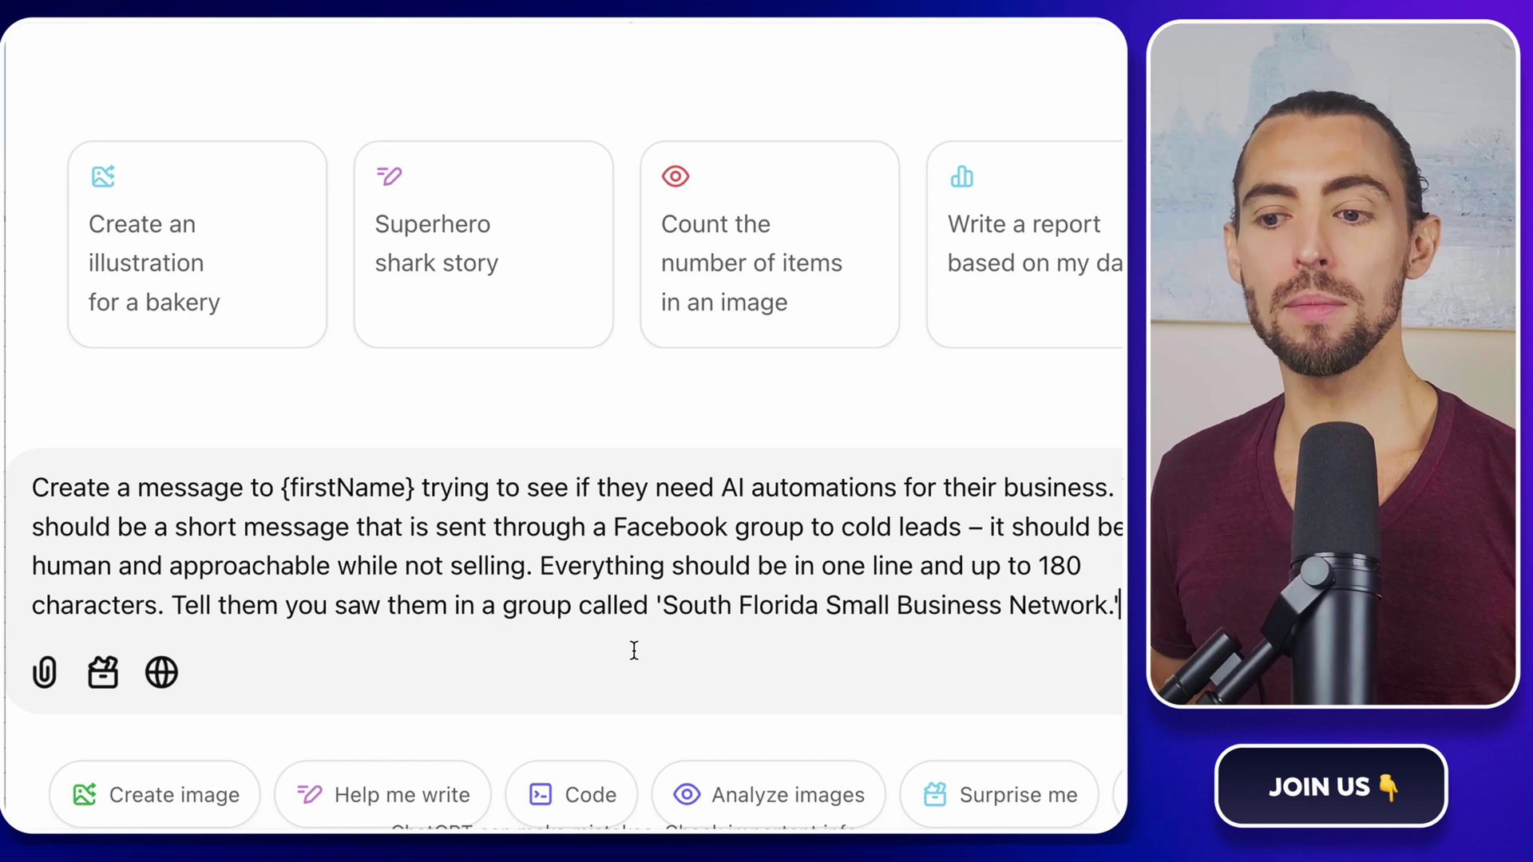
{"action": "left_click", "coordinate": [1023, 671]}
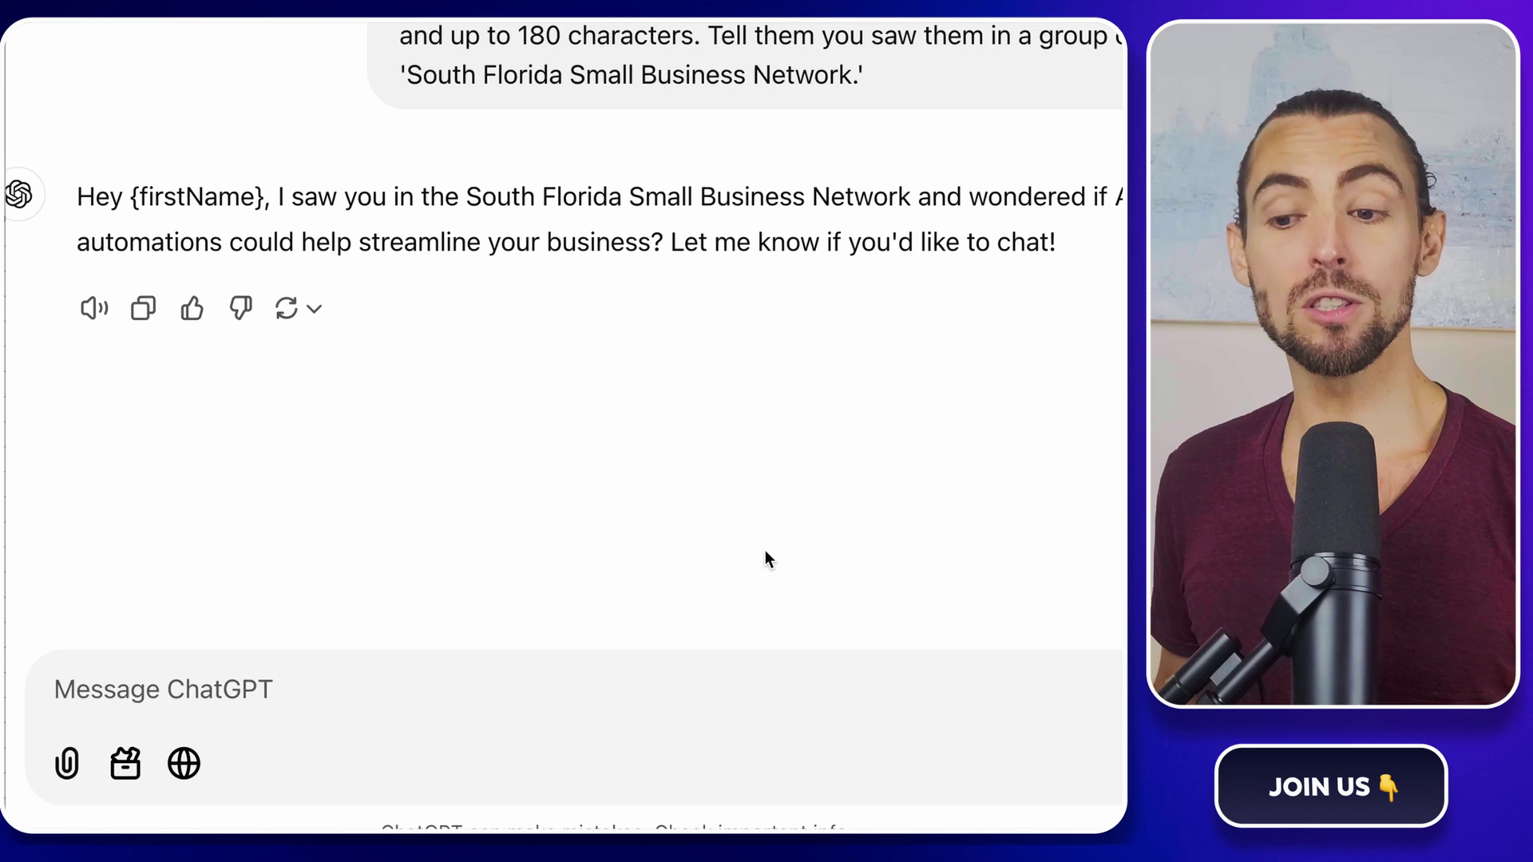
{"action": "triple_click", "coordinate": [729, 223]}
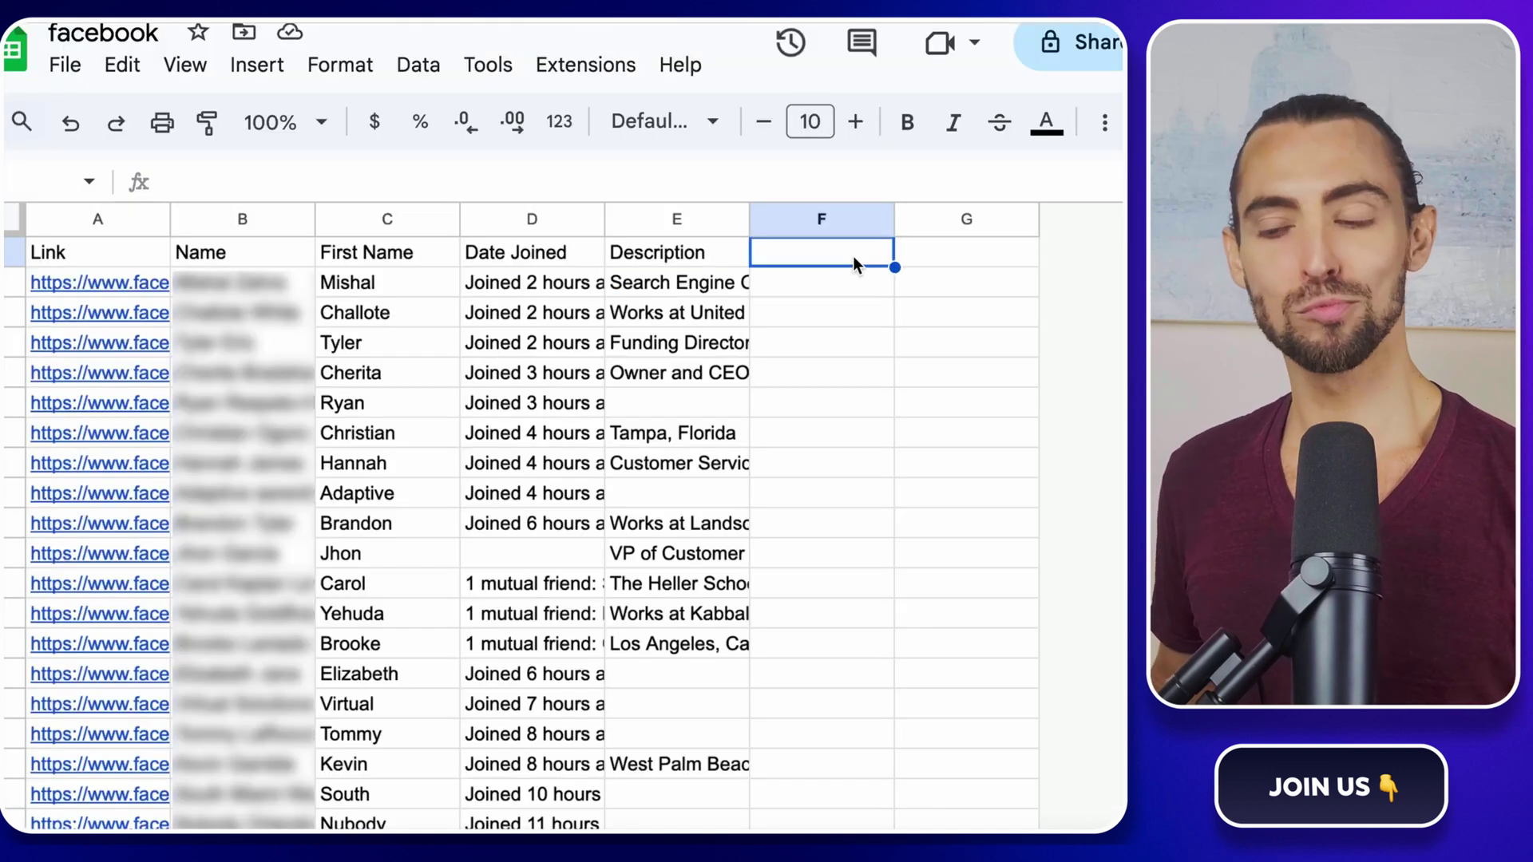
Step: Head column F 'Message' and enter the ="Hey " & C2 & ... outreach formula in F2
{"action": "double_click", "coordinate": [848, 253]}
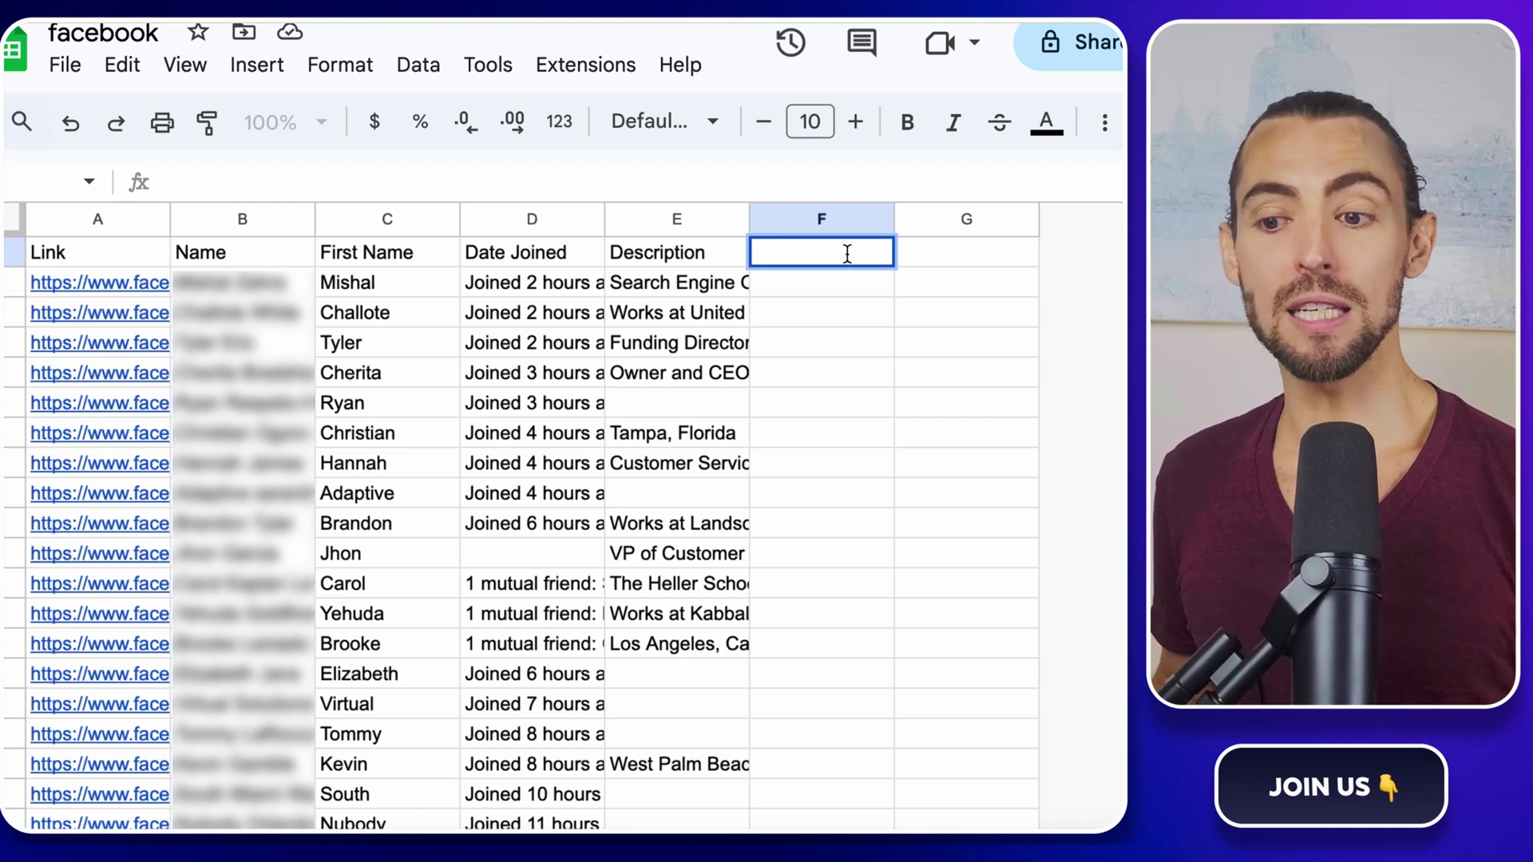
{"action": "type", "text": "Message"}
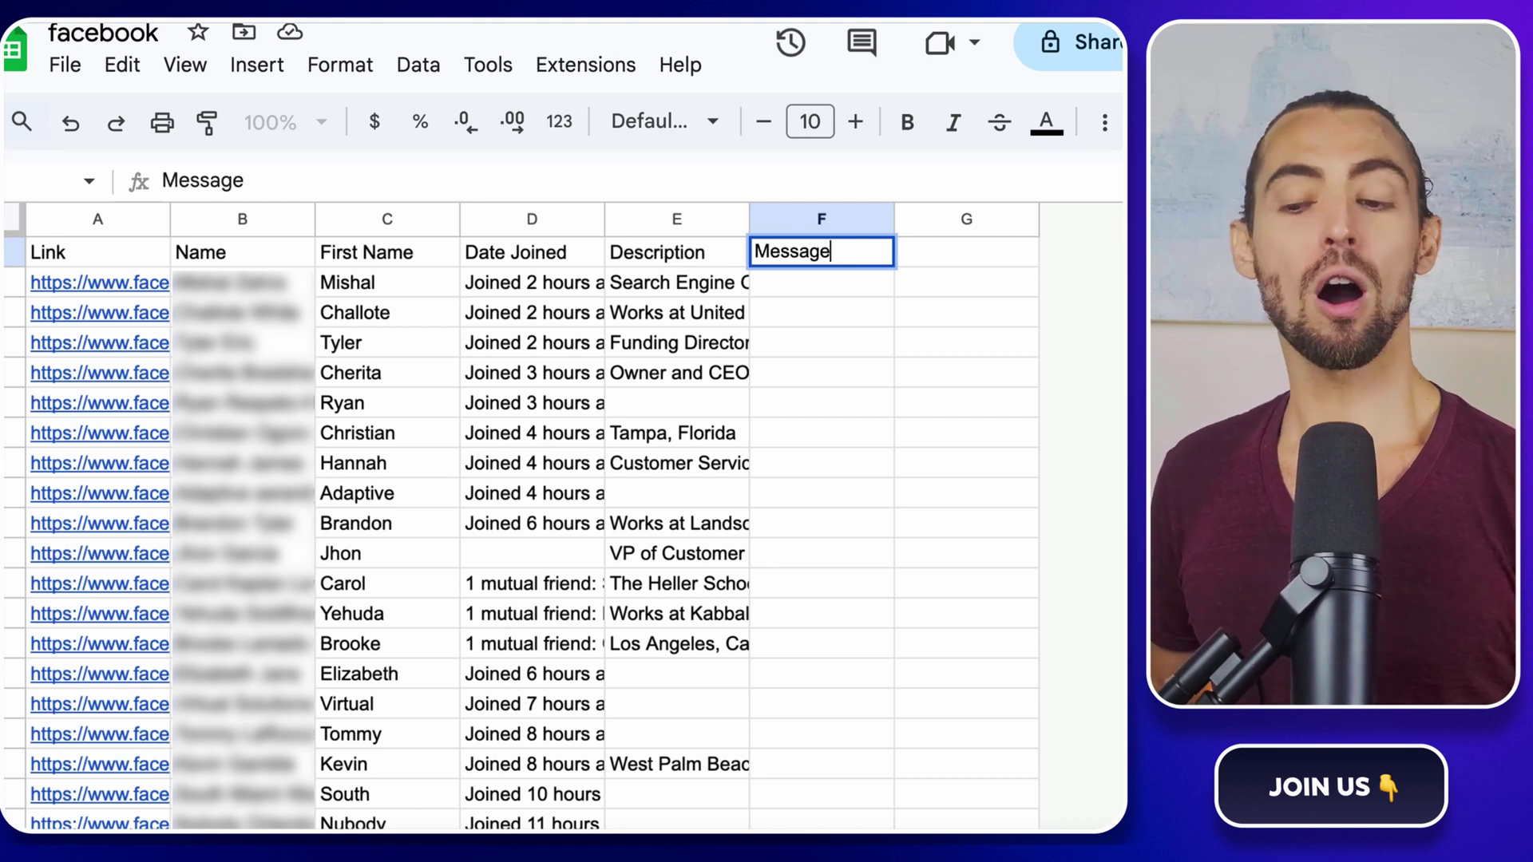
{"action": "key", "text": "Return"}
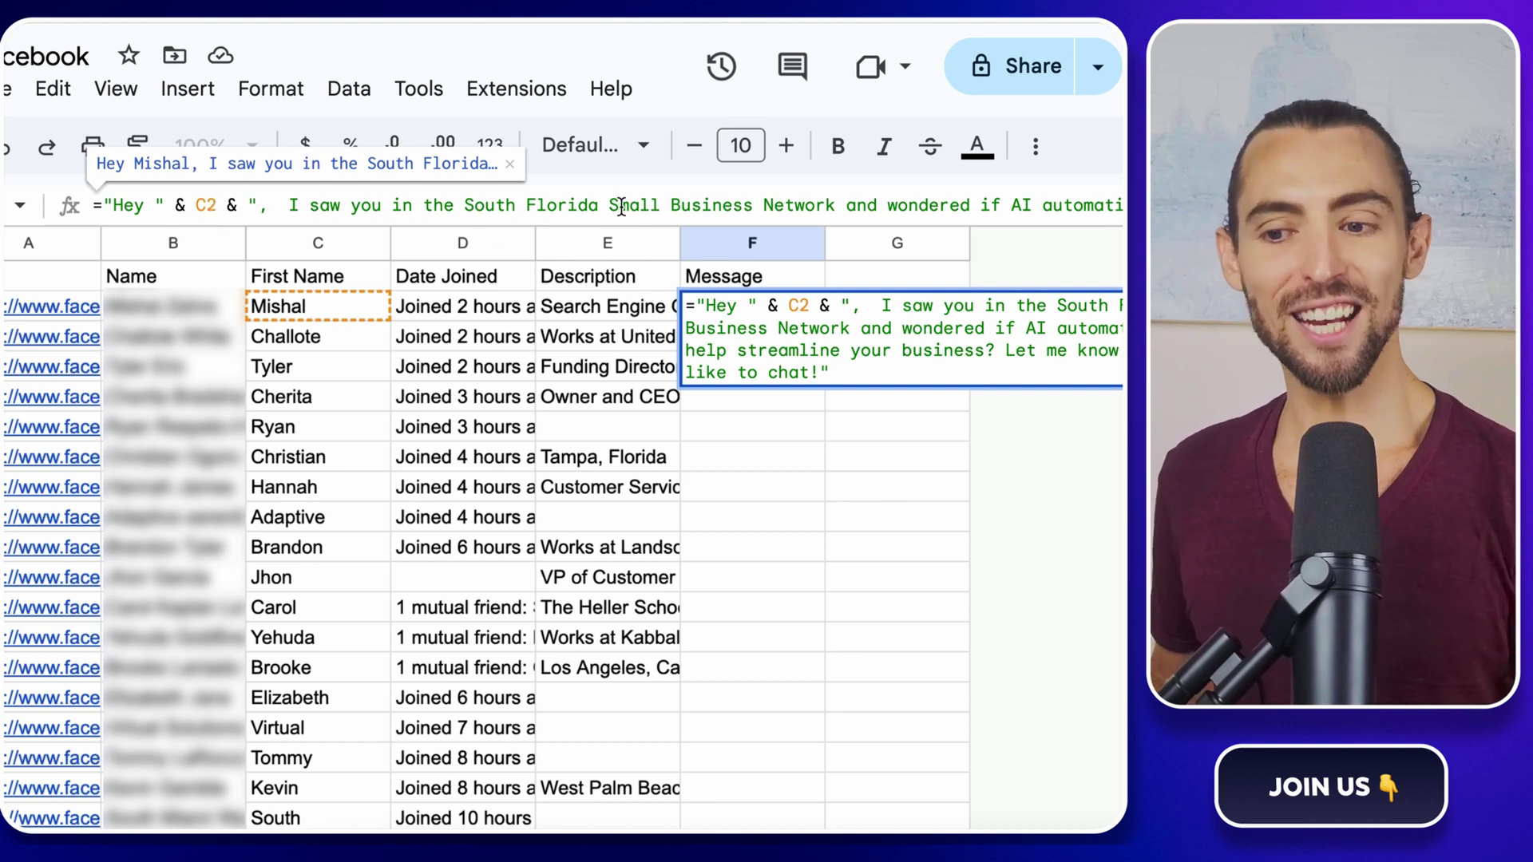
{"action": "key", "text": "Return"}
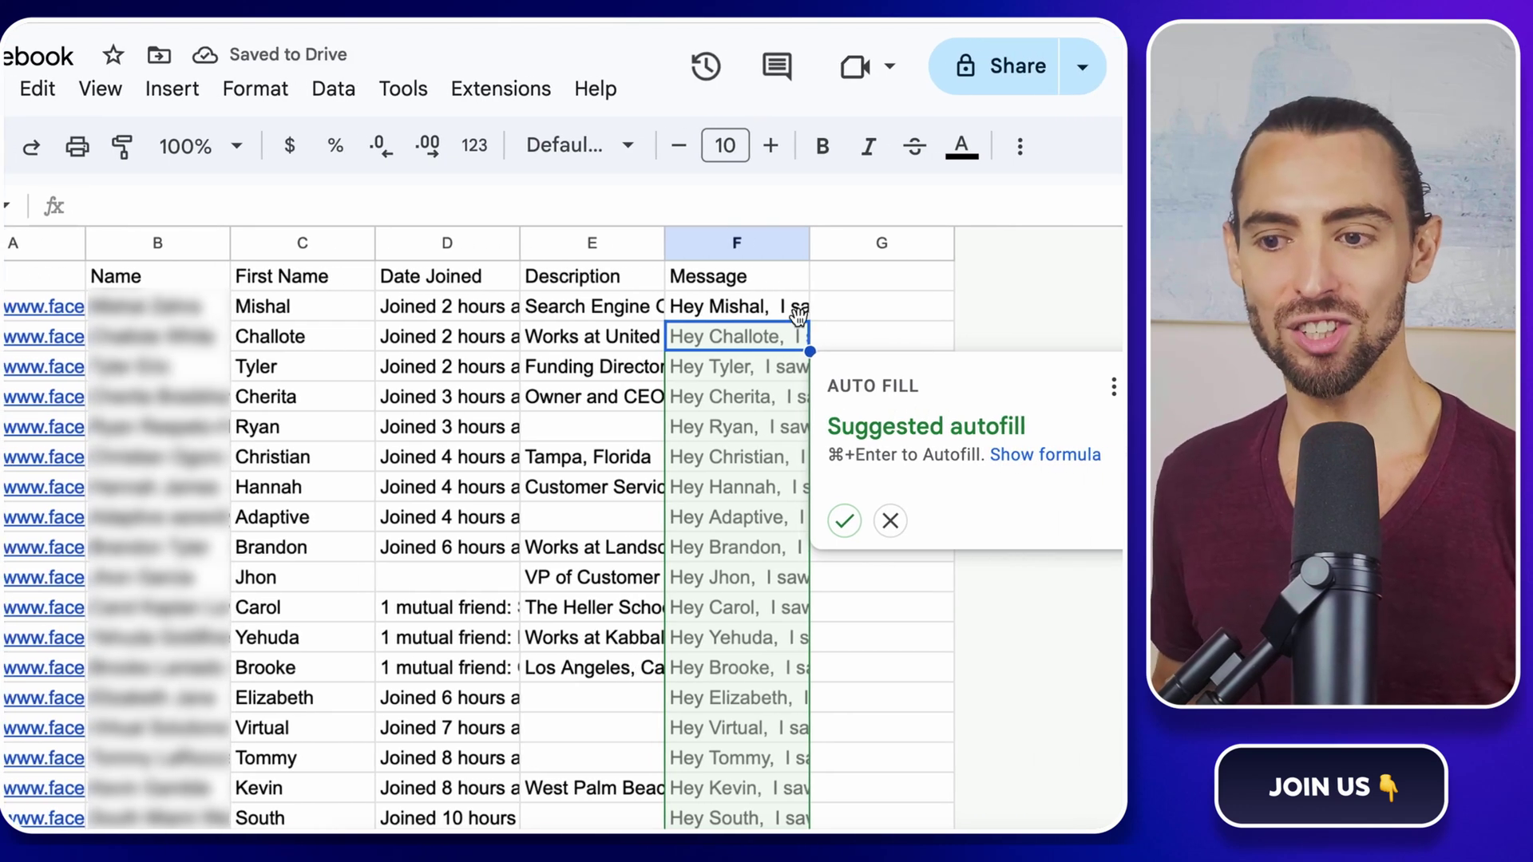
Step: Copy the F2 message formula down column F and widen column F to show full messages
{"action": "left_click", "coordinate": [803, 308]}
{"action": "left_click_drag", "start_coordinate": [809, 321], "coordinate": [799, 479]}
{"action": "scroll", "coordinate": [816, 414], "scroll_direction": "down", "scroll_amount": 15}
{"action": "scroll", "coordinate": [794, 492], "scroll_direction": "up", "scroll_amount": 20}
{"action": "left_click", "coordinate": [864, 342]}
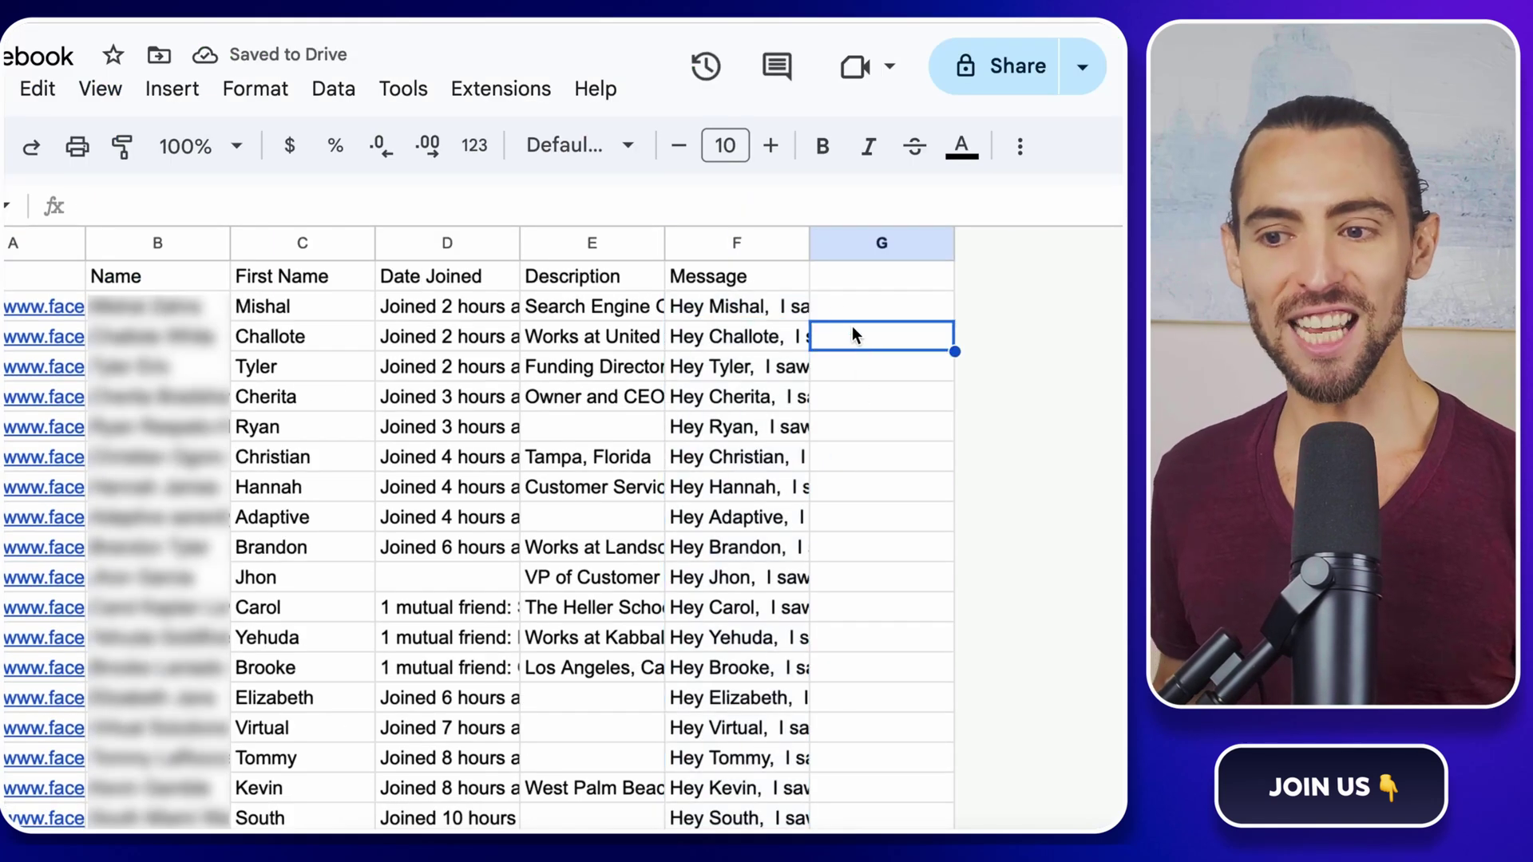
{"action": "left_click_drag", "start_coordinate": [810, 250], "coordinate": [1061, 255]}
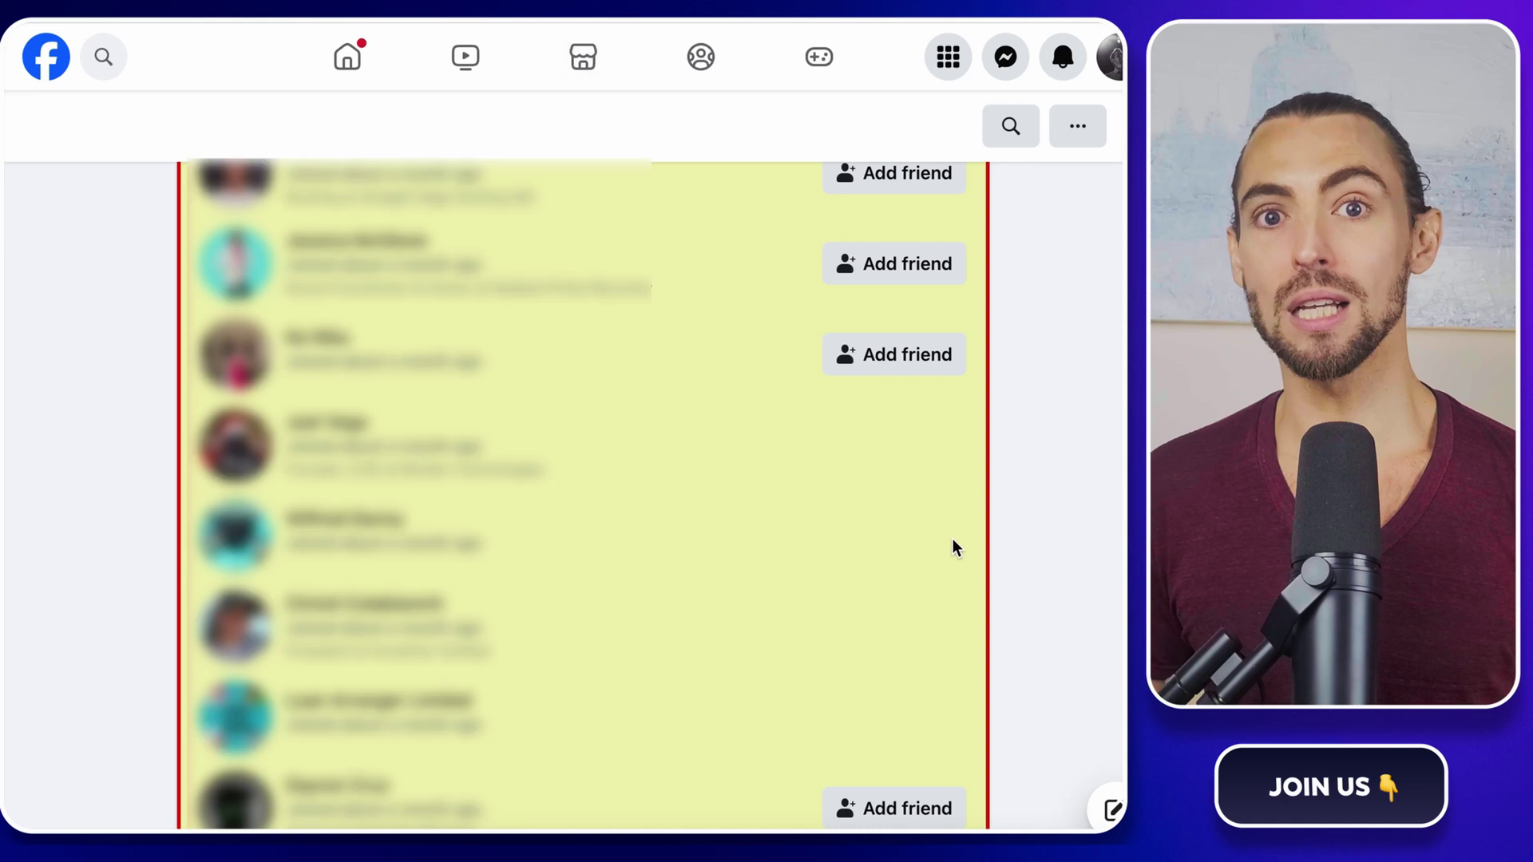
{"action": "scroll", "coordinate": [951, 538], "scroll_direction": "down", "scroll_amount": 5}
{"action": "scroll", "coordinate": [949, 537], "scroll_direction": "down", "scroll_amount": 4}
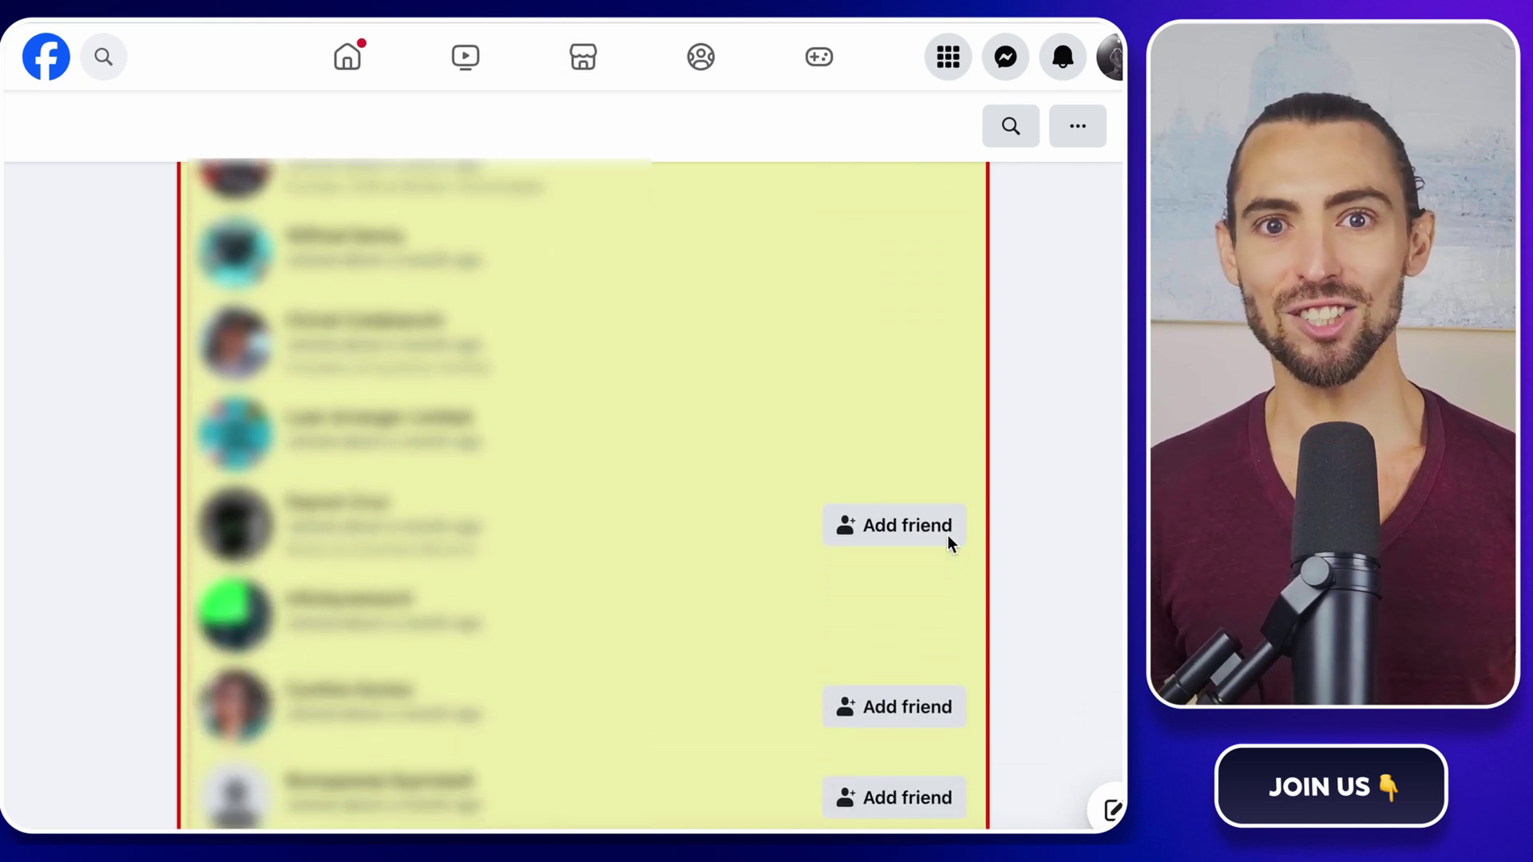
{"action": "scroll", "coordinate": [950, 543], "scroll_direction": "down", "scroll_amount": 5}
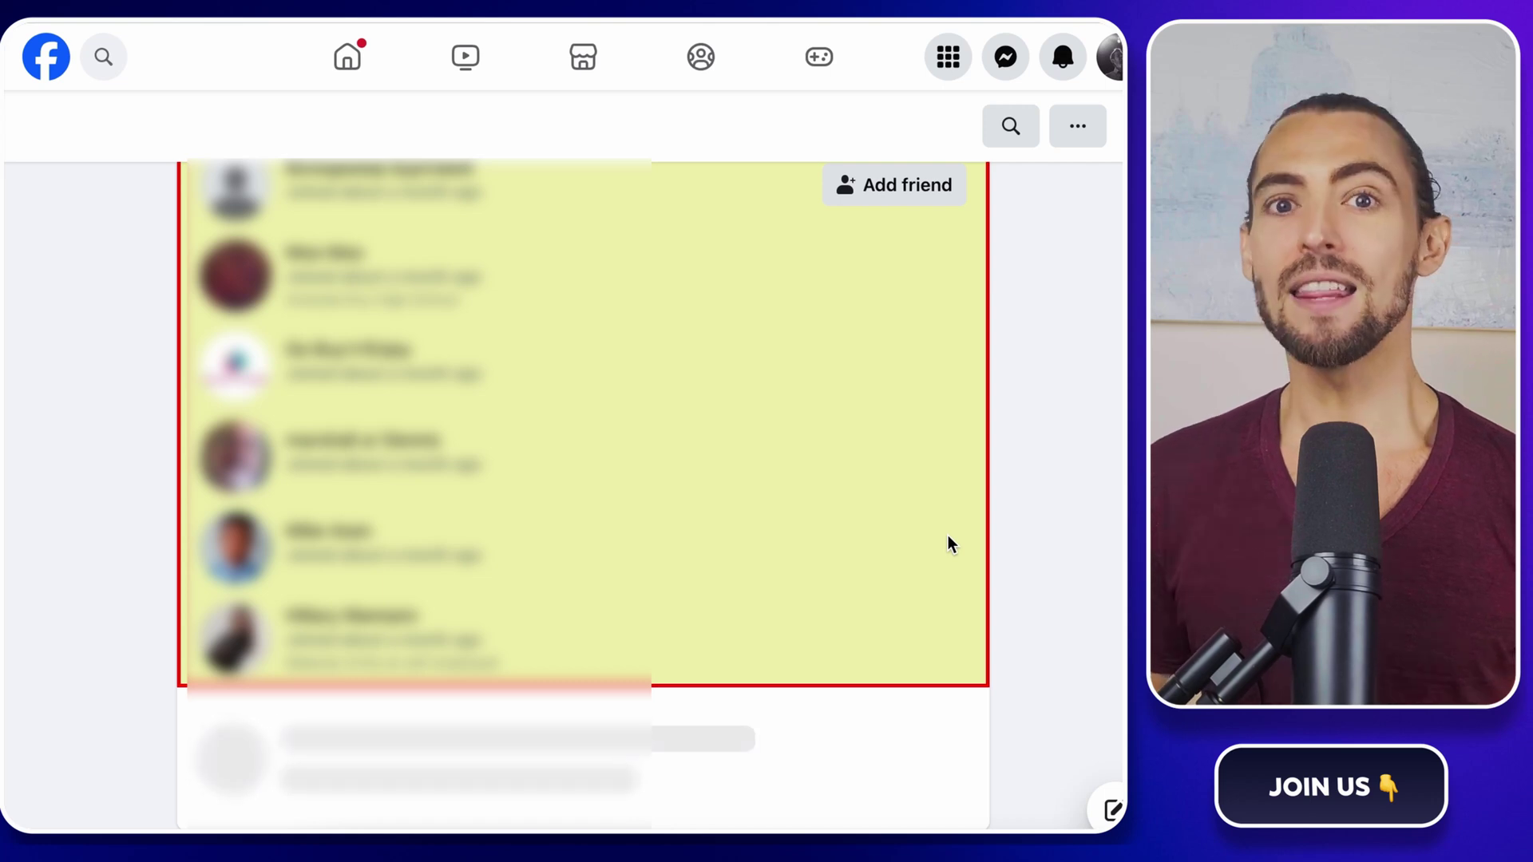
{"action": "scroll", "coordinate": [947, 535], "scroll_direction": "up", "scroll_amount": 1}
{"action": "scroll", "coordinate": [947, 535], "scroll_direction": "down", "scroll_amount": 6}
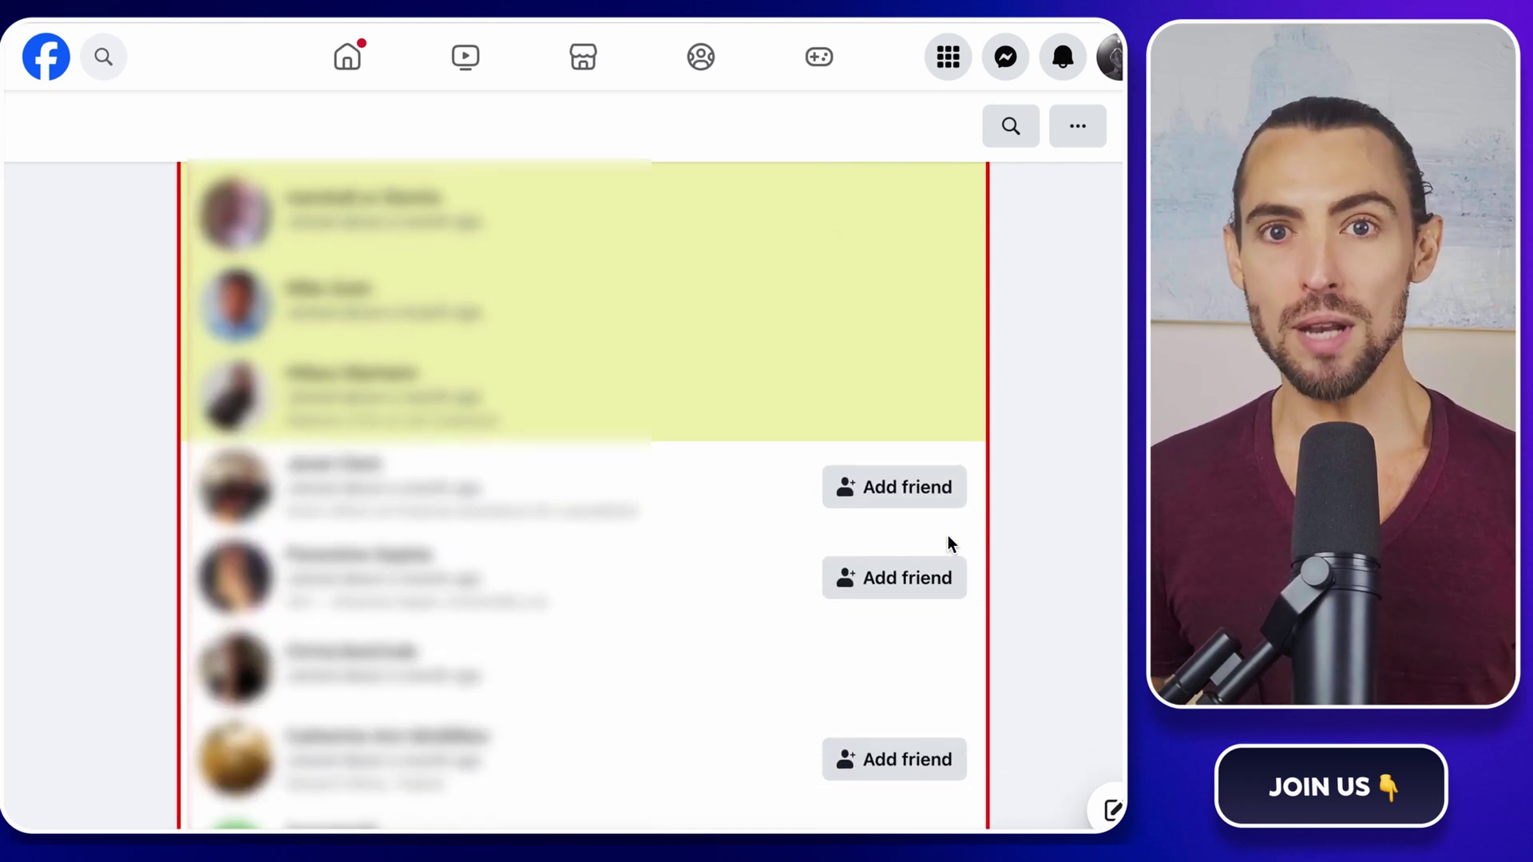
{"action": "scroll", "coordinate": [948, 535], "scroll_direction": "down", "scroll_amount": 1}
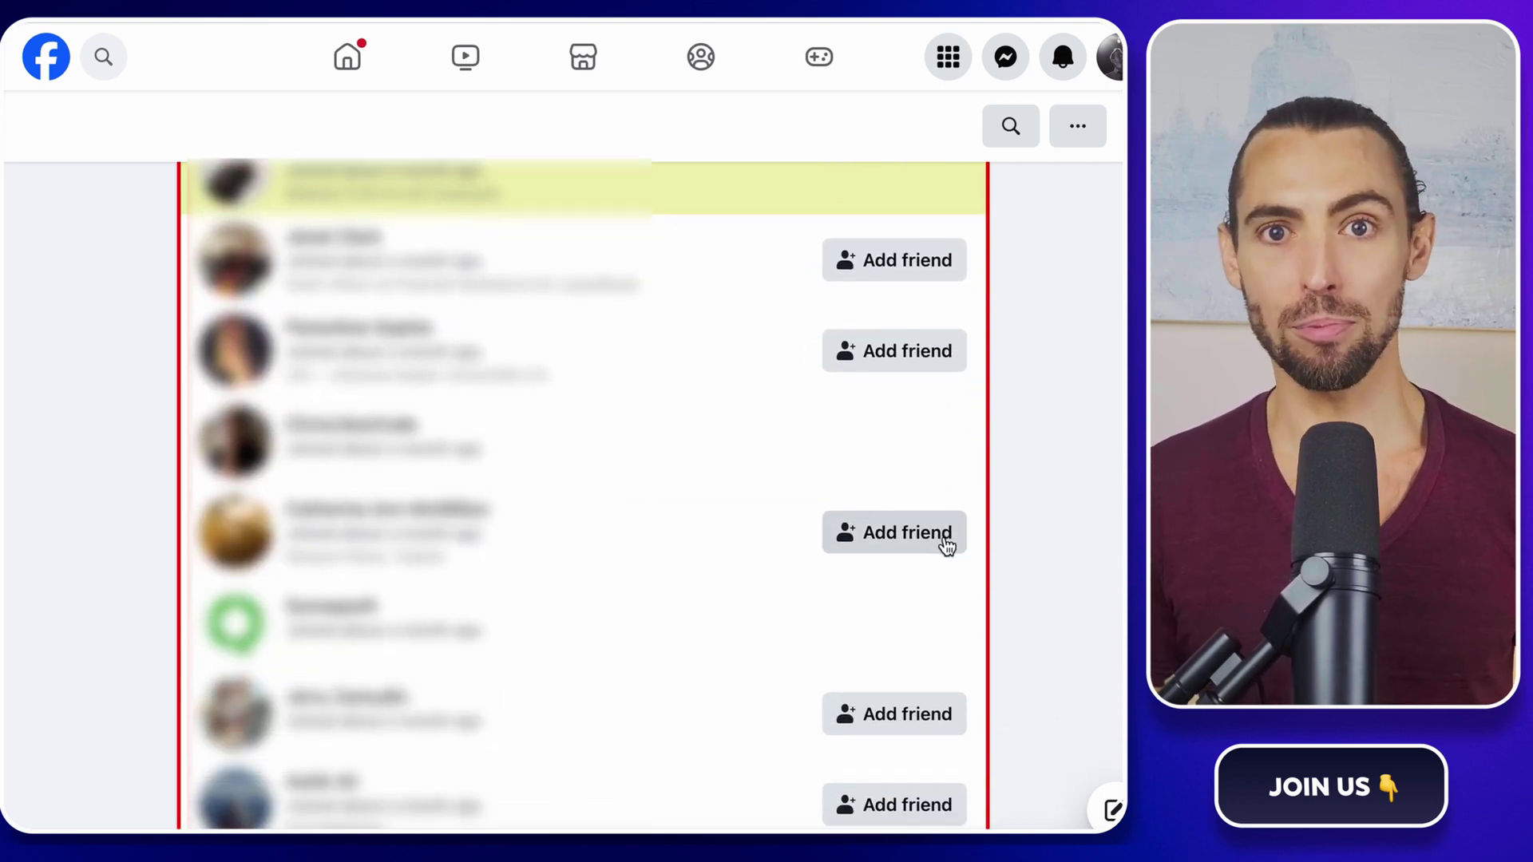
{"action": "scroll", "coordinate": [986, 530], "scroll_direction": "down", "scroll_amount": 3}
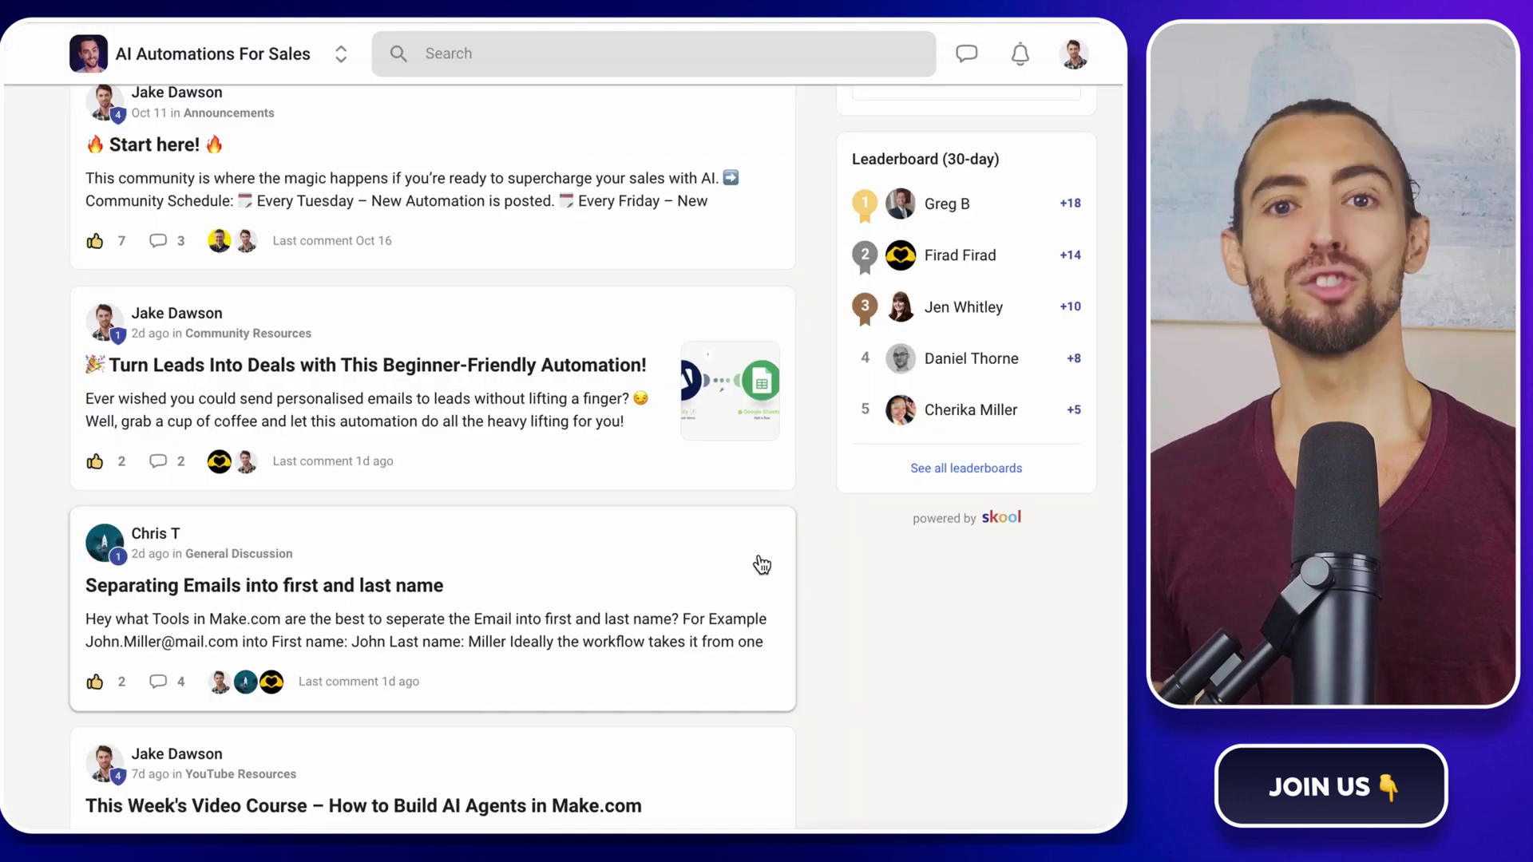
Step: Scroll through the AI Automations For Sales classroom to view its course cards
{"action": "scroll", "coordinate": [760, 554], "scroll_direction": "up", "scroll_amount": 3}
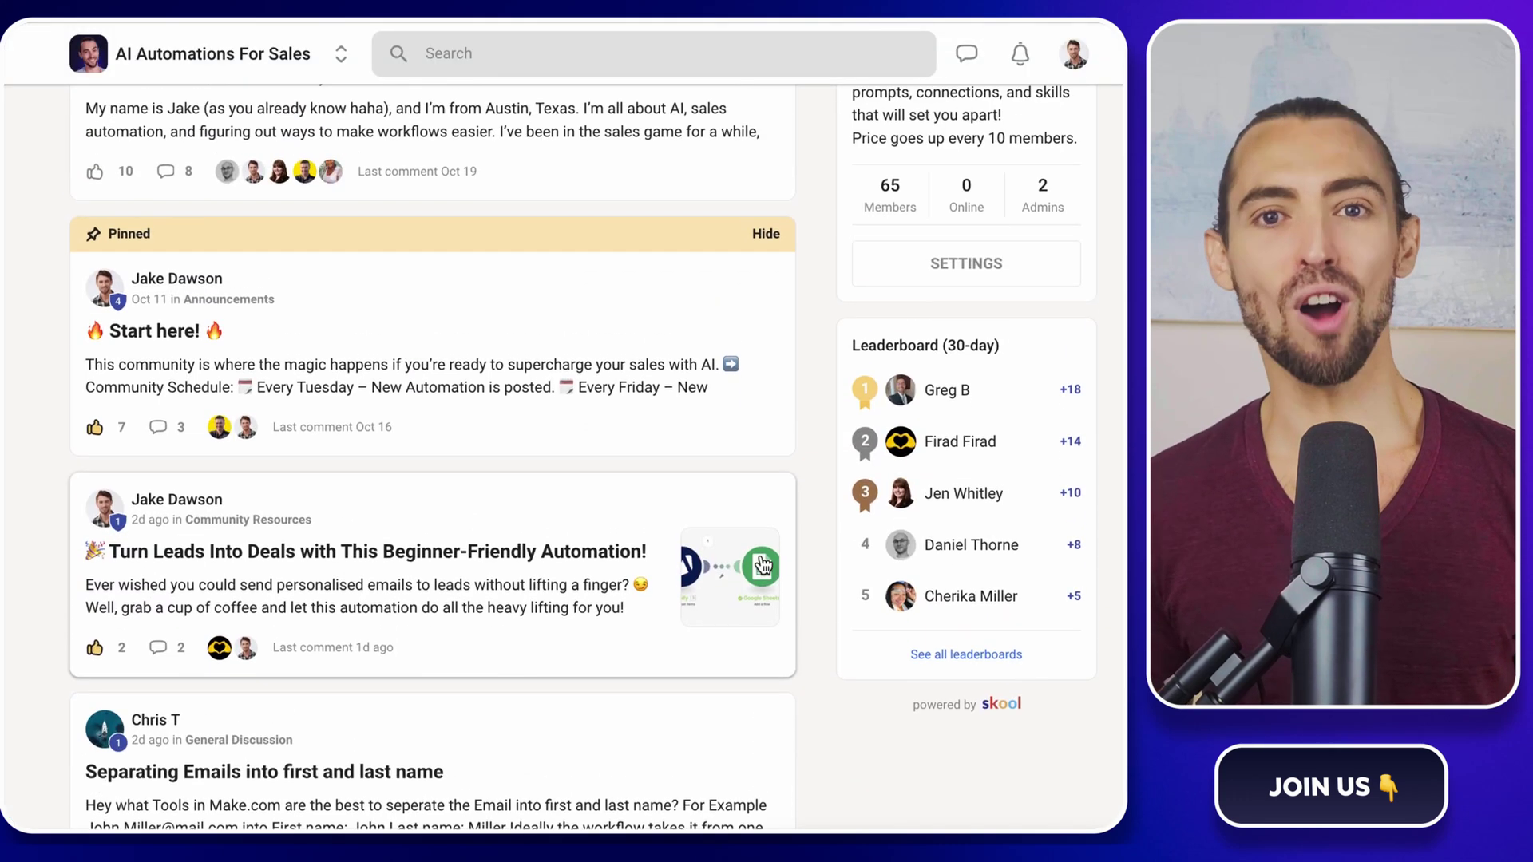
{"action": "scroll", "coordinate": [763, 566], "scroll_direction": "up", "scroll_amount": 5}
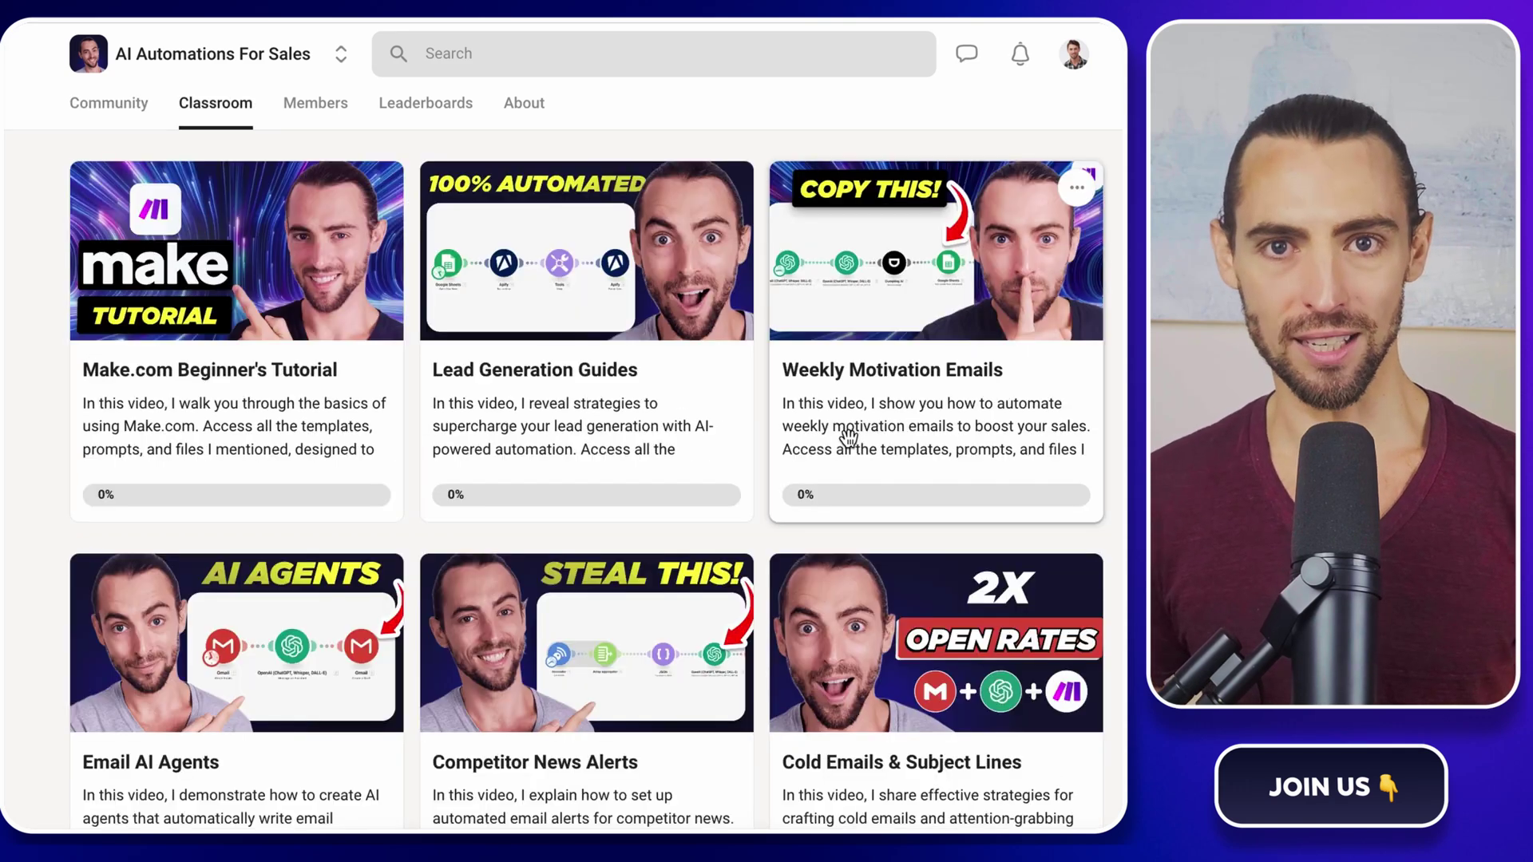
{"action": "scroll", "coordinate": [847, 438], "scroll_direction": "down", "scroll_amount": 3}
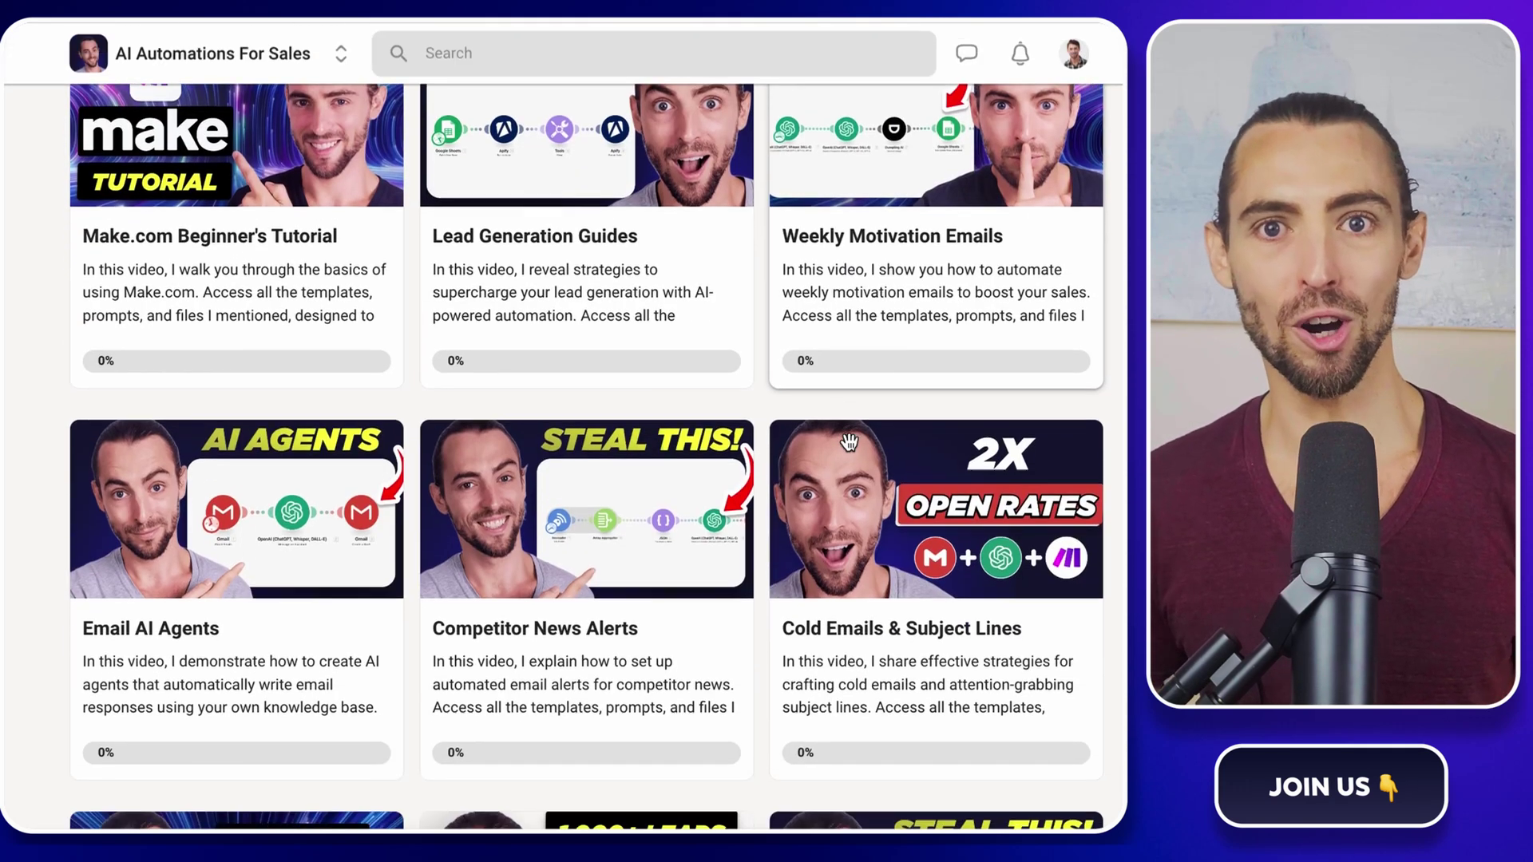
{"action": "scroll", "coordinate": [849, 441], "scroll_direction": "down", "scroll_amount": 5}
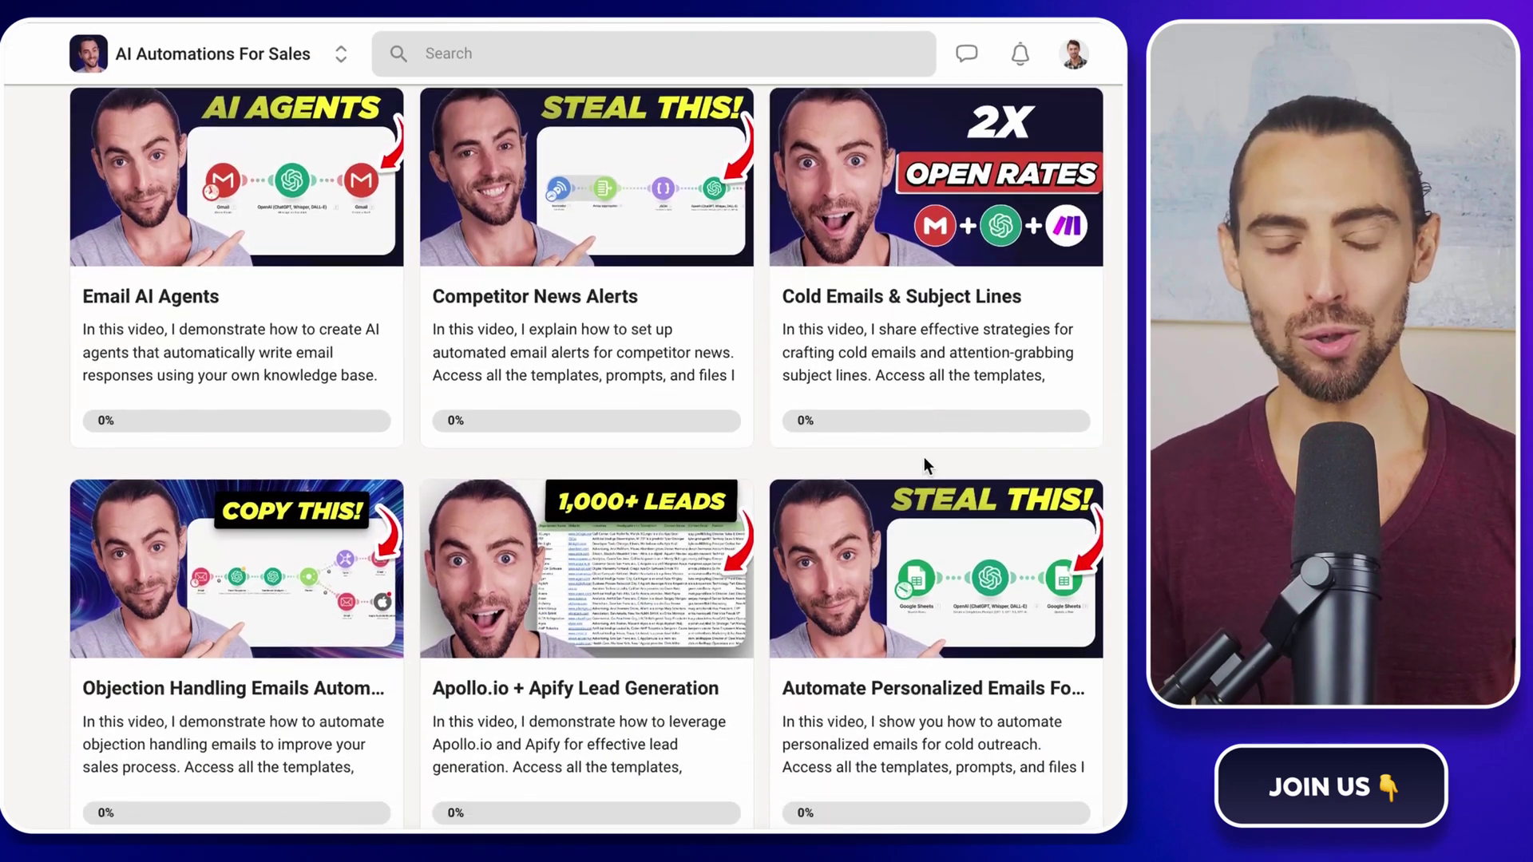
{"action": "scroll", "coordinate": [923, 457], "scroll_direction": "down", "scroll_amount": 4}
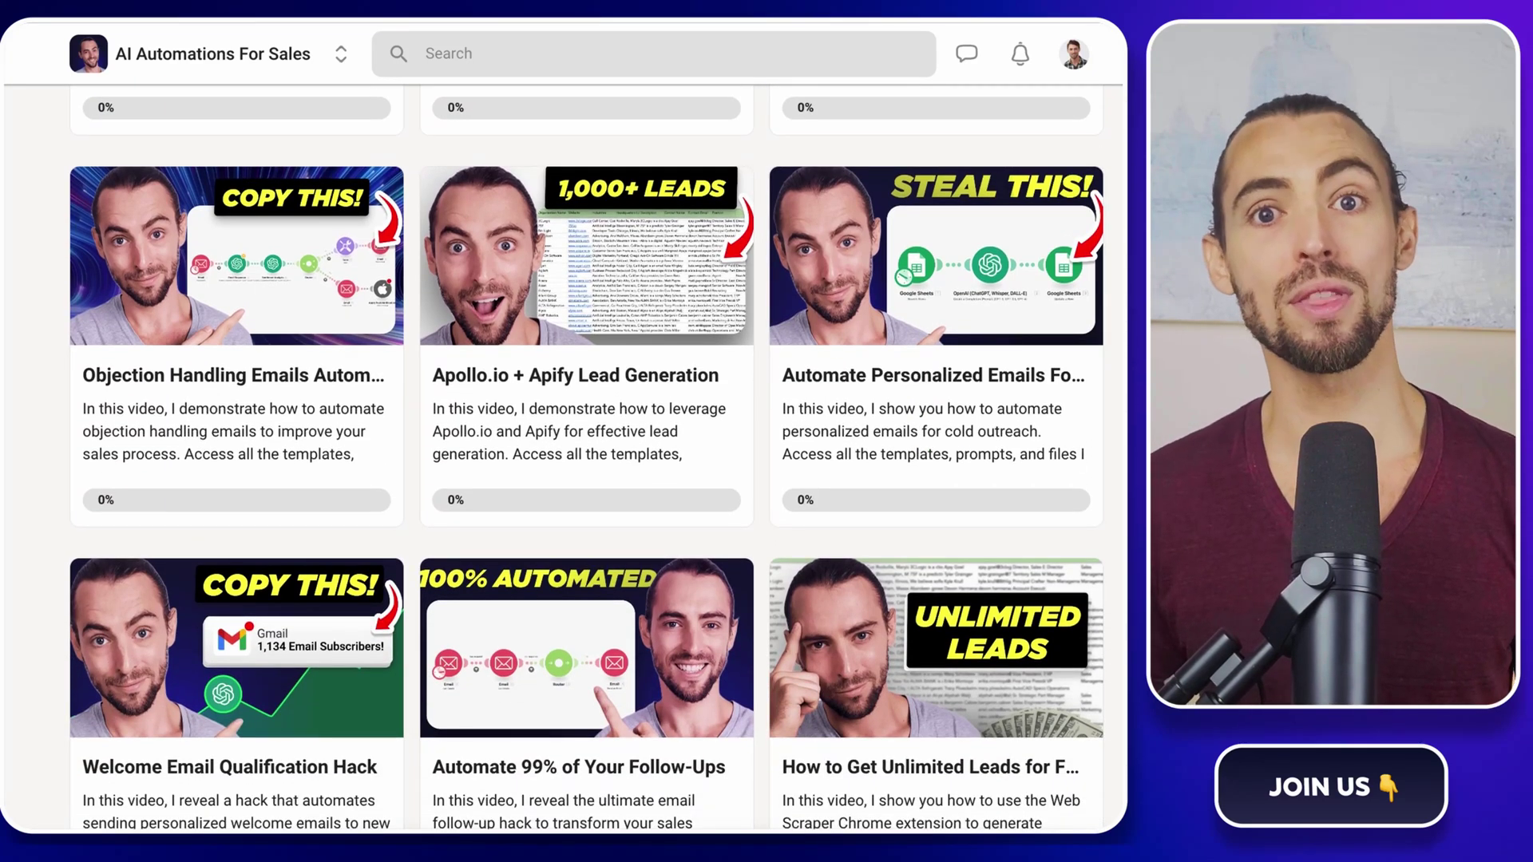
{"action": "scroll", "coordinate": [586, 457], "scroll_direction": "down", "scroll_amount": 2}
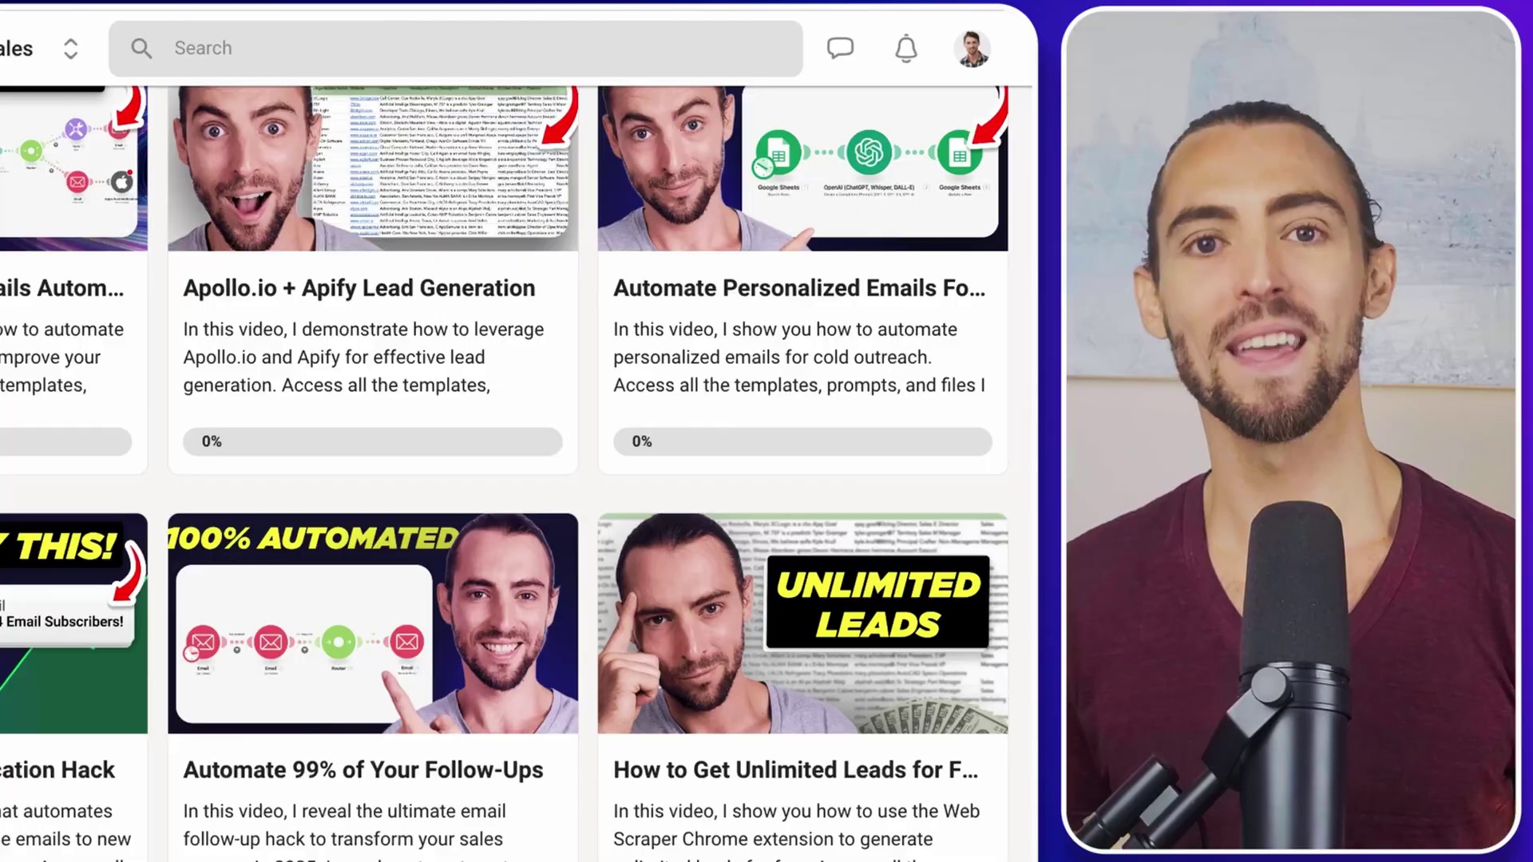